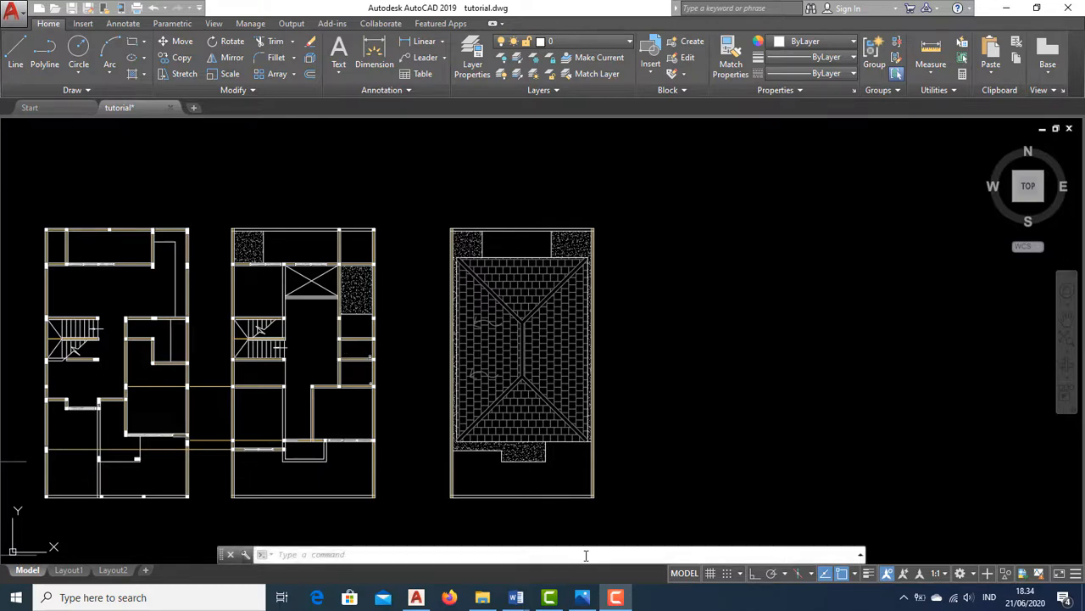
Open the reference floor plan image and examine the ground-floor layout and its dimensions
left_click(583, 597)
scroll(407, 310, "down", 1)
scroll(413, 316, "up", 1)
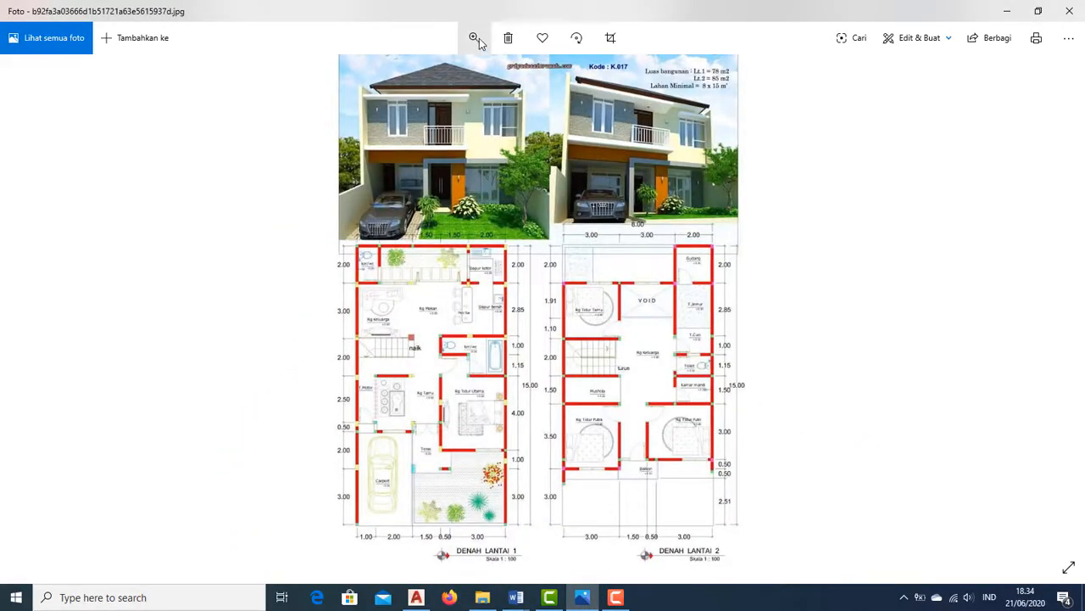
left_click_drag(430, 82, 438, 74)
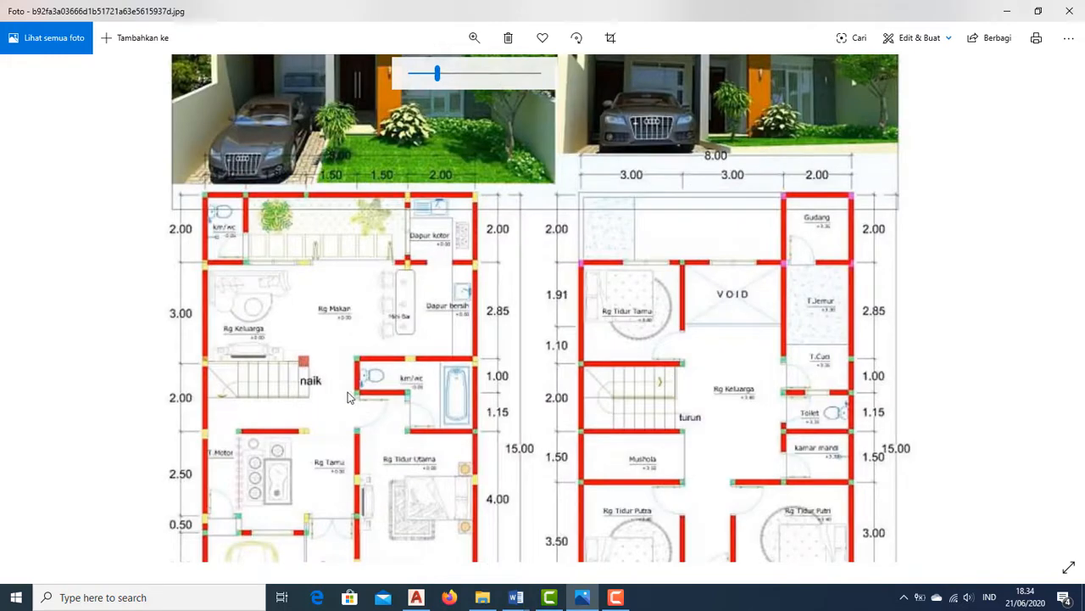
left_click_drag(348, 392, 382, 364)
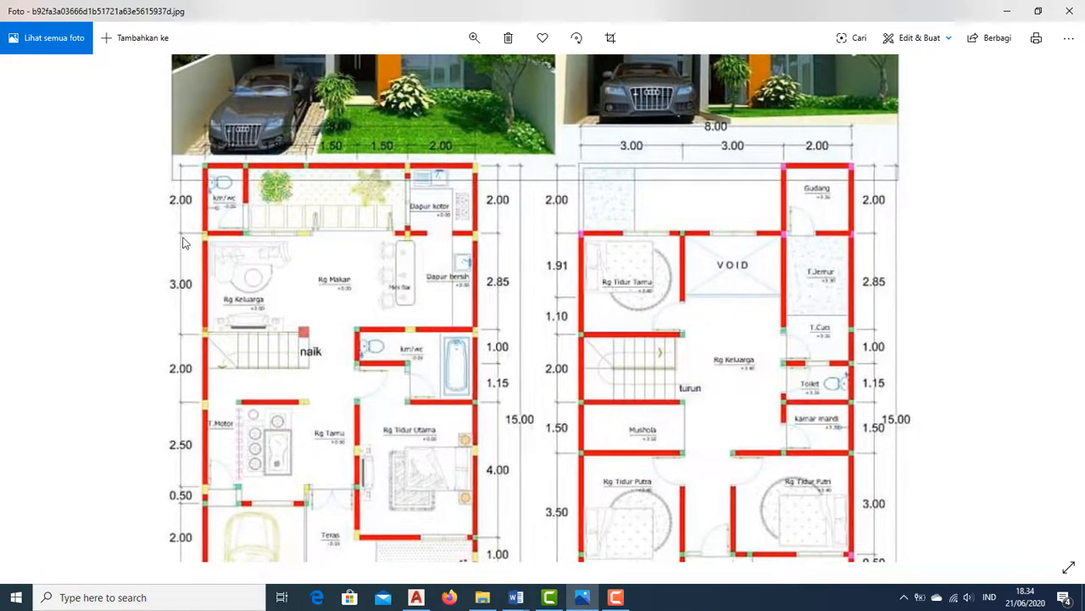
left_click_drag(191, 331, 184, 276)
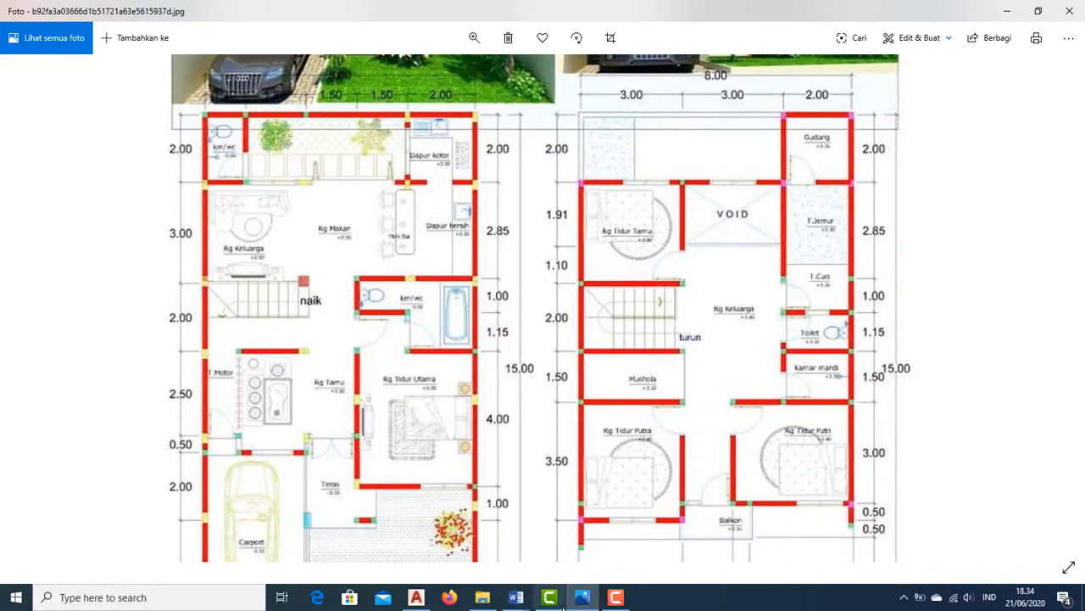
Return to the drawing and turn on the GRAHA-ATTRIBUTE, GRAHA-DOOR, GRAHA-FURNITURE and GRAHA-LANDSCAPE layers
left_click(416, 597)
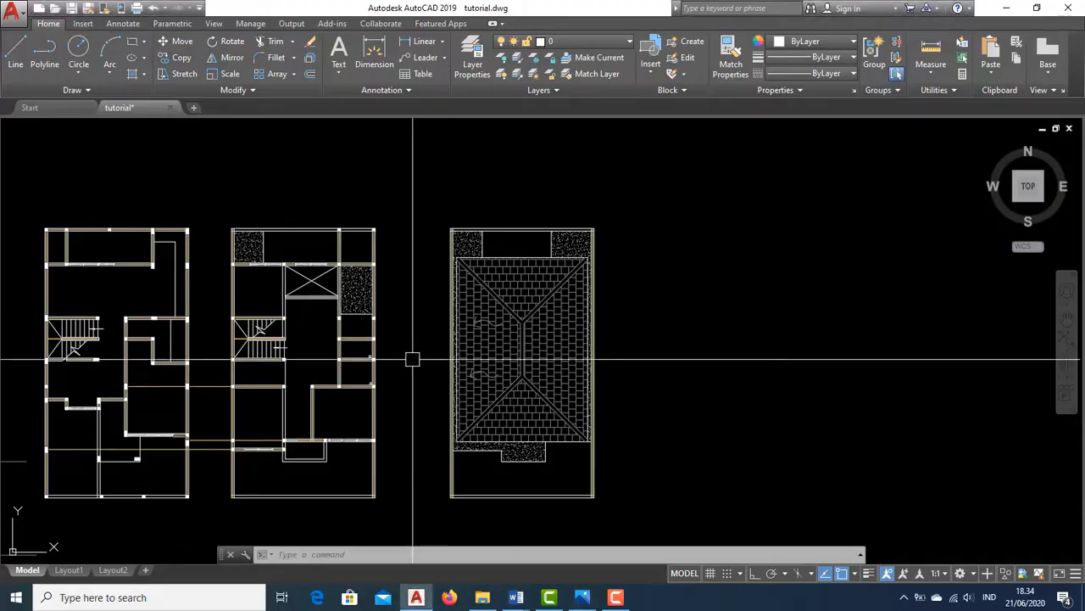
middle_click_drag(412, 359, 572, 391)
scroll(158, 241, "up", 4)
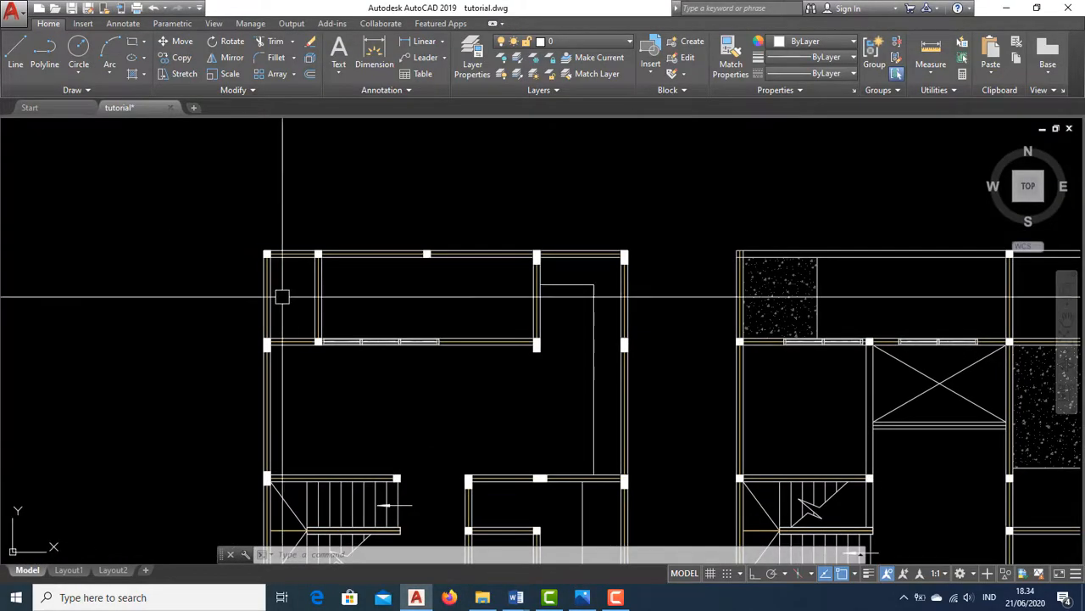
left_click(536, 42)
left_click(536, 42)
left_click(536, 42)
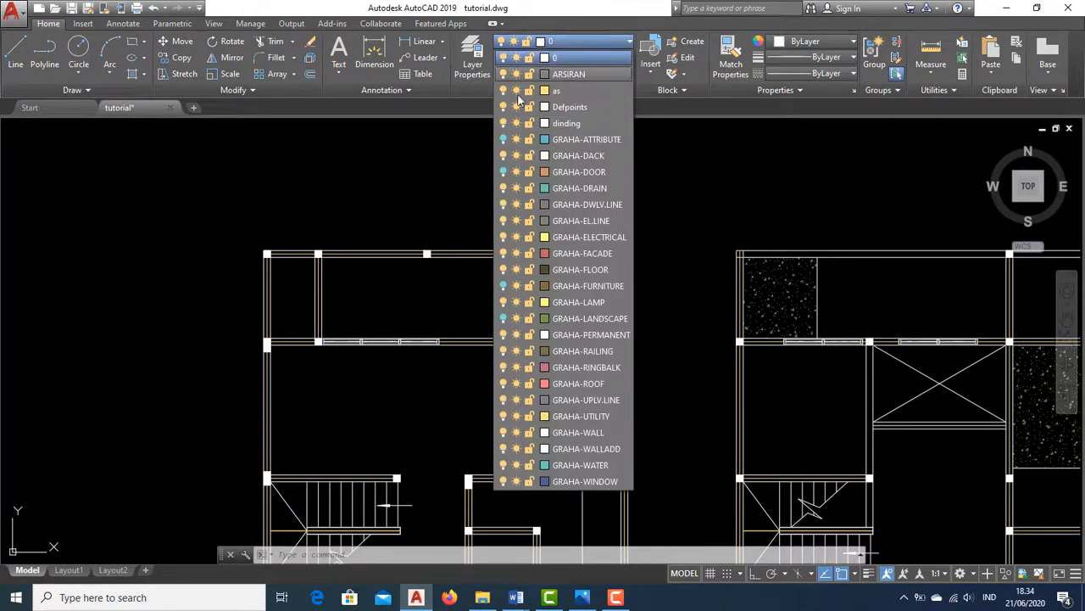
left_click(504, 141)
left_click(504, 173)
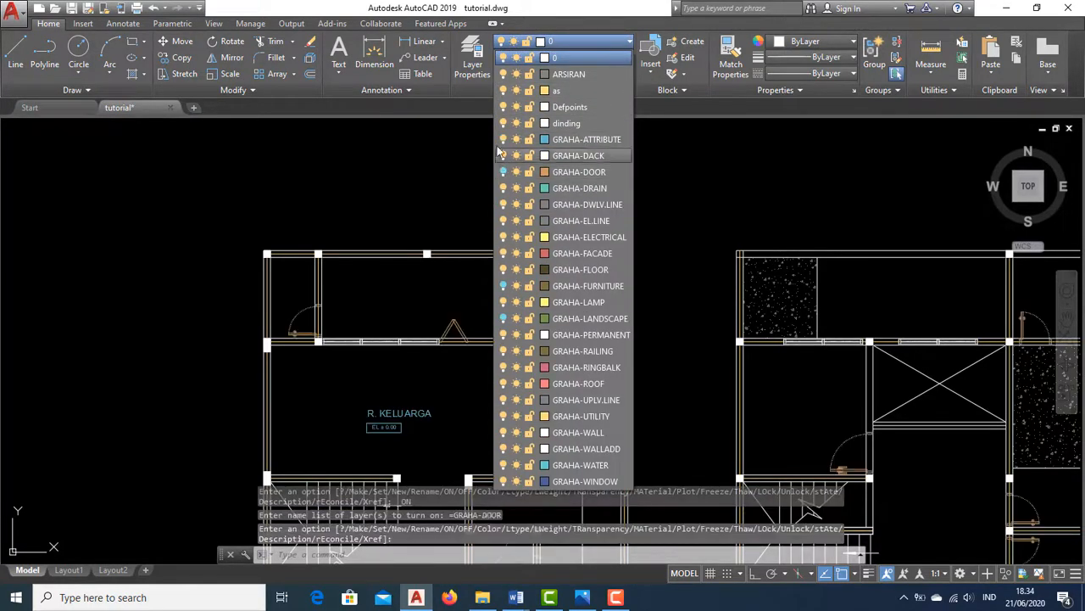
left_click(504, 286)
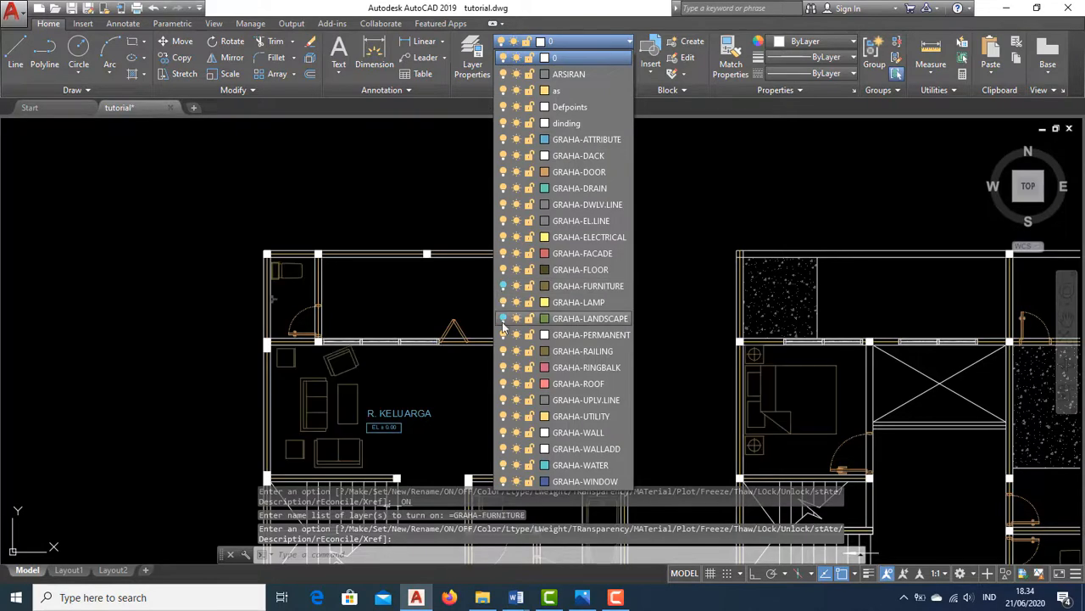
left_click(503, 320)
left_click(385, 180)
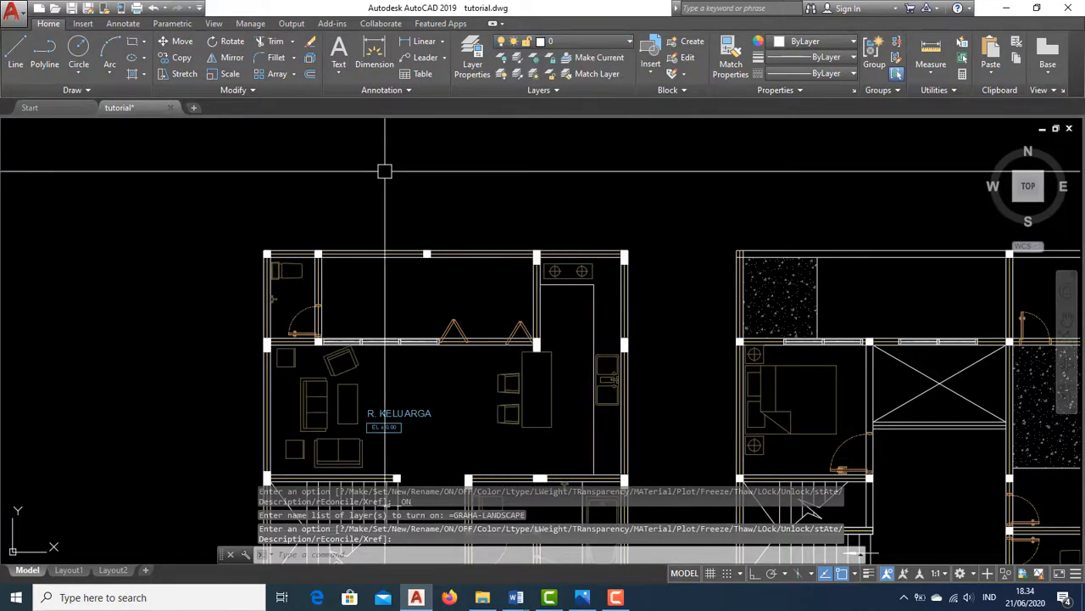
scroll(422, 206, "down", 3)
scroll(462, 219, "up", 4)
scroll(463, 218, "up", 2)
middle_click_drag(473, 247, 467, 330)
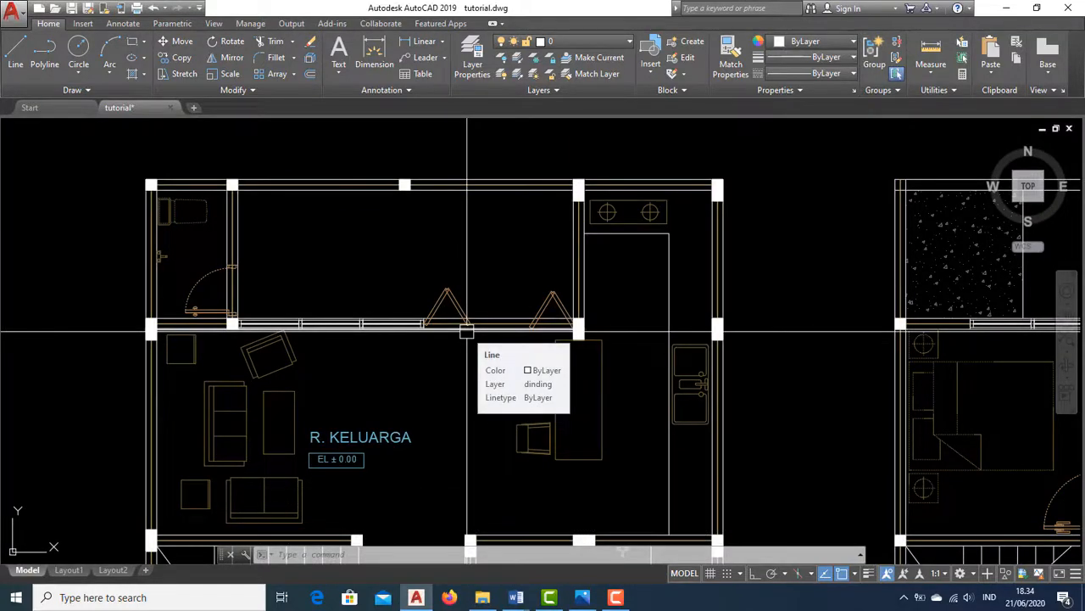
scroll(496, 243, "up", 2)
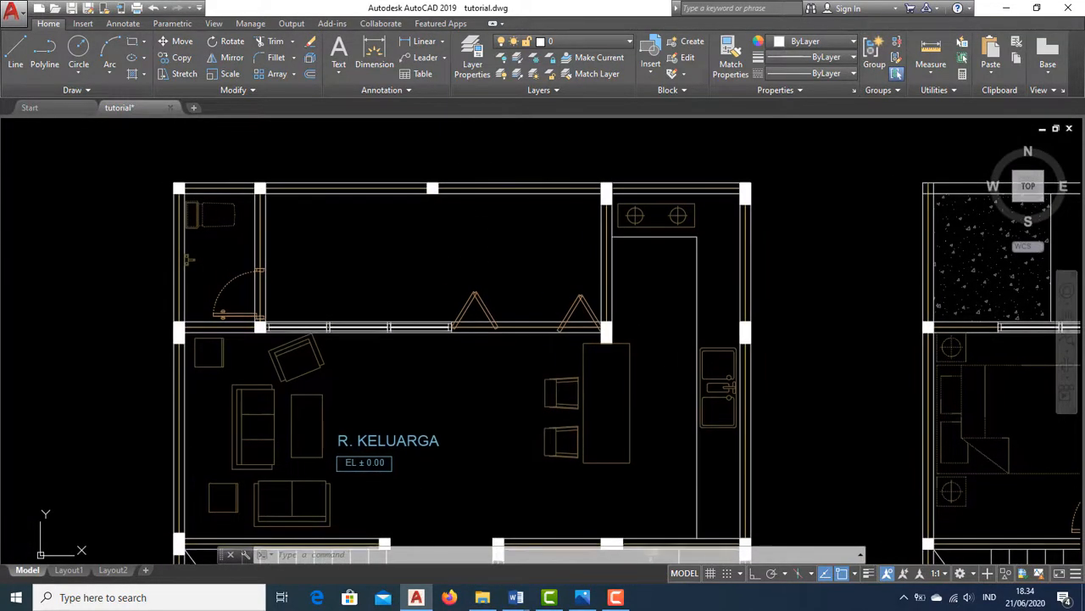
scroll(500, 243, "down", 3)
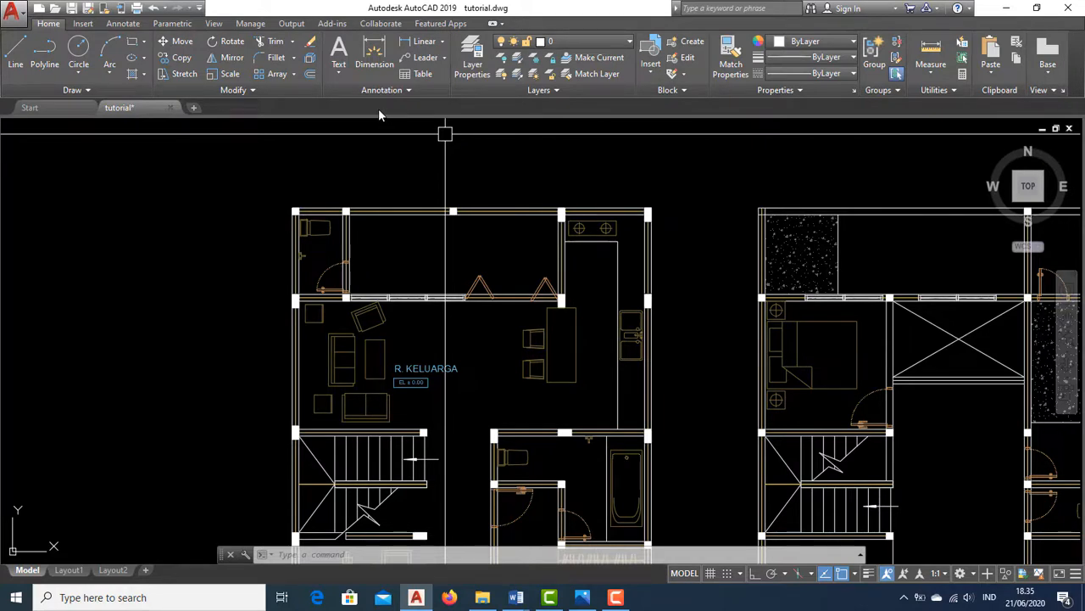
left_click(442, 43)
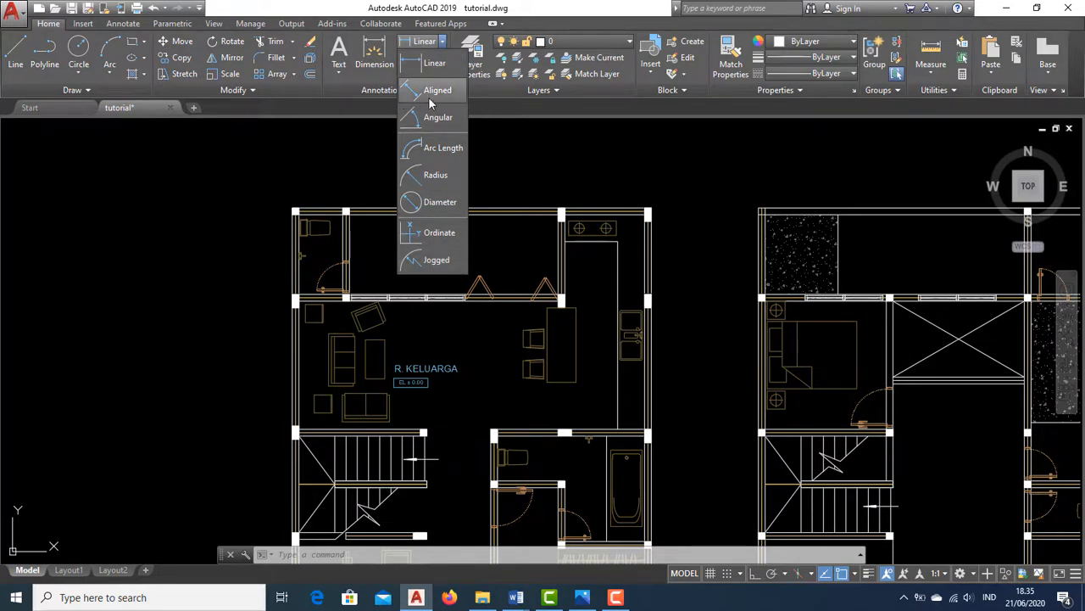
left_click(443, 74)
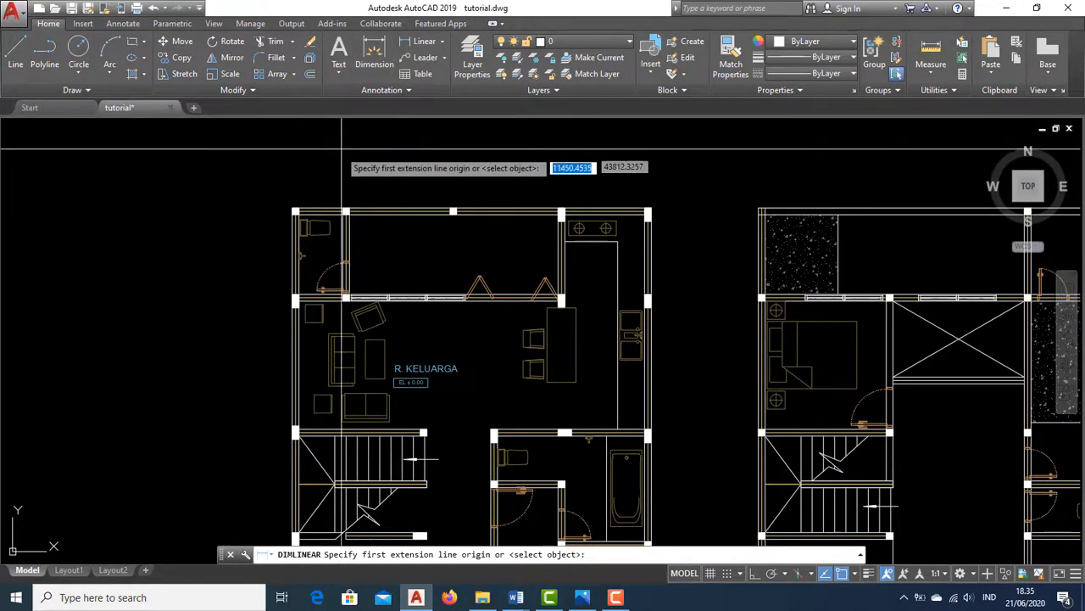
key("Escape")
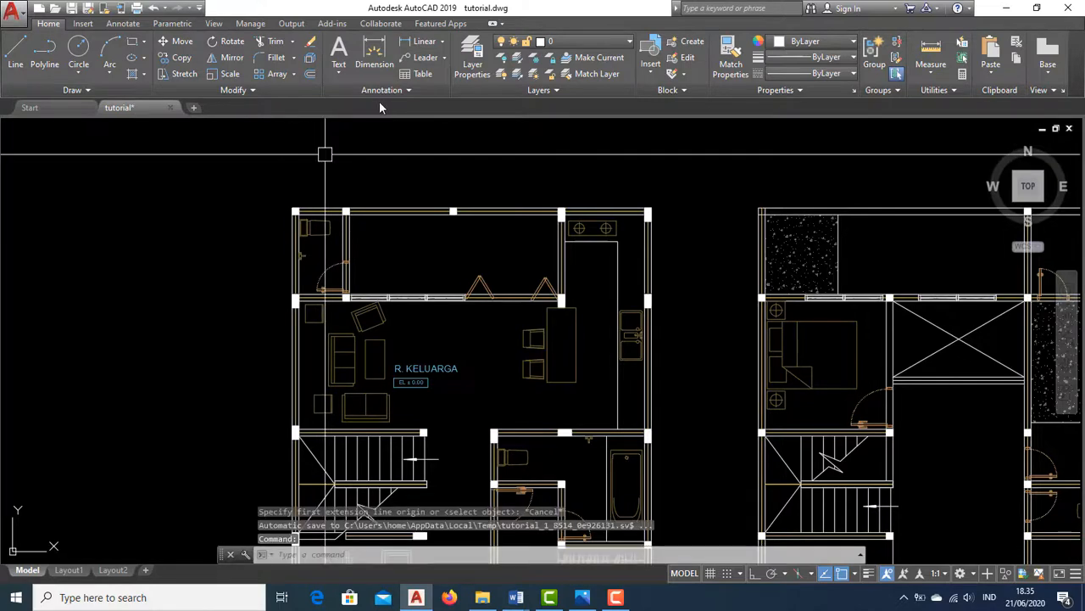
Add a linear dimension along the top wall from the outer corner to the first column
left_click(417, 47)
scroll(280, 222, "up", 3)
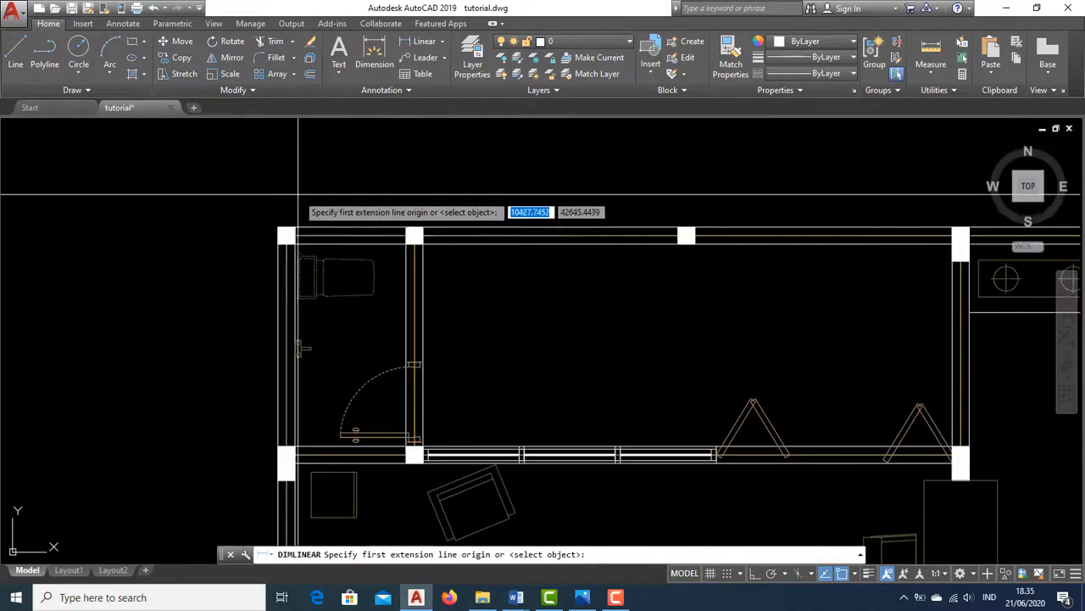
left_click(279, 225)
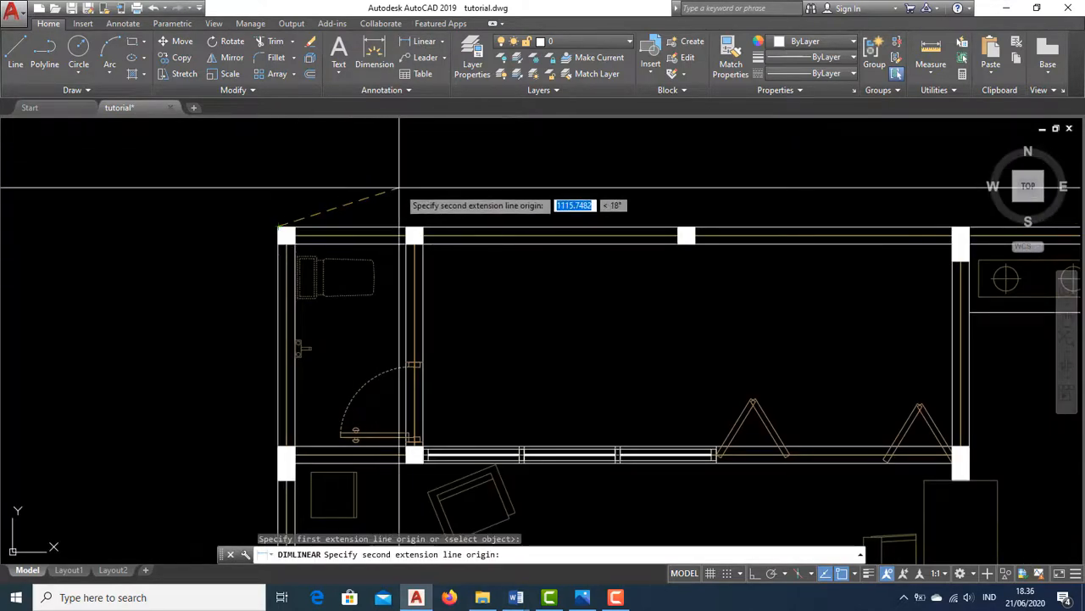
scroll(341, 204, "down", 2)
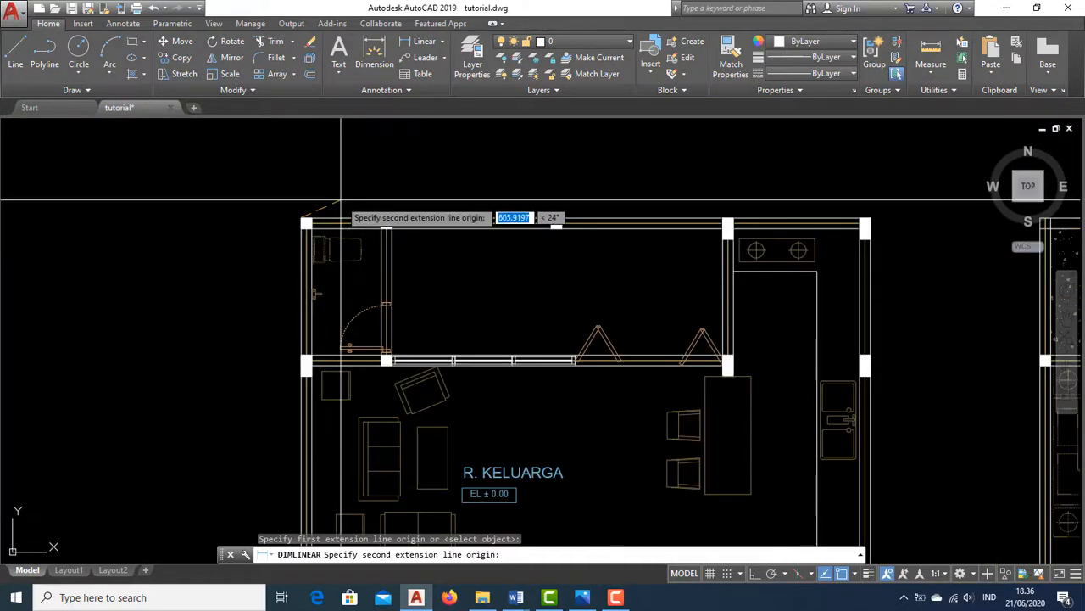
scroll(348, 200, "up", 2)
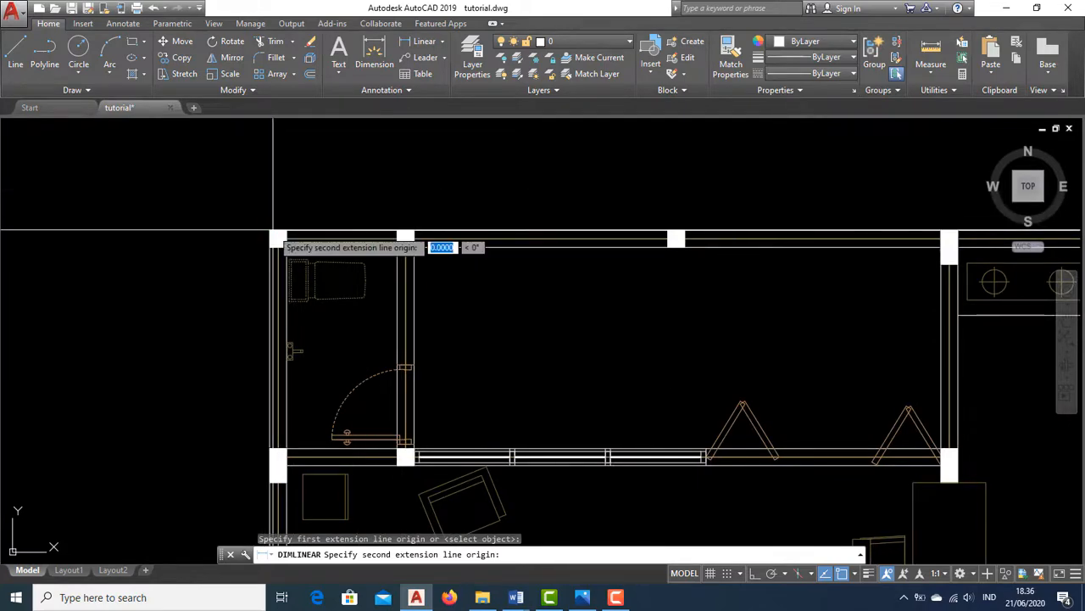
scroll(273, 229, "down", 2)
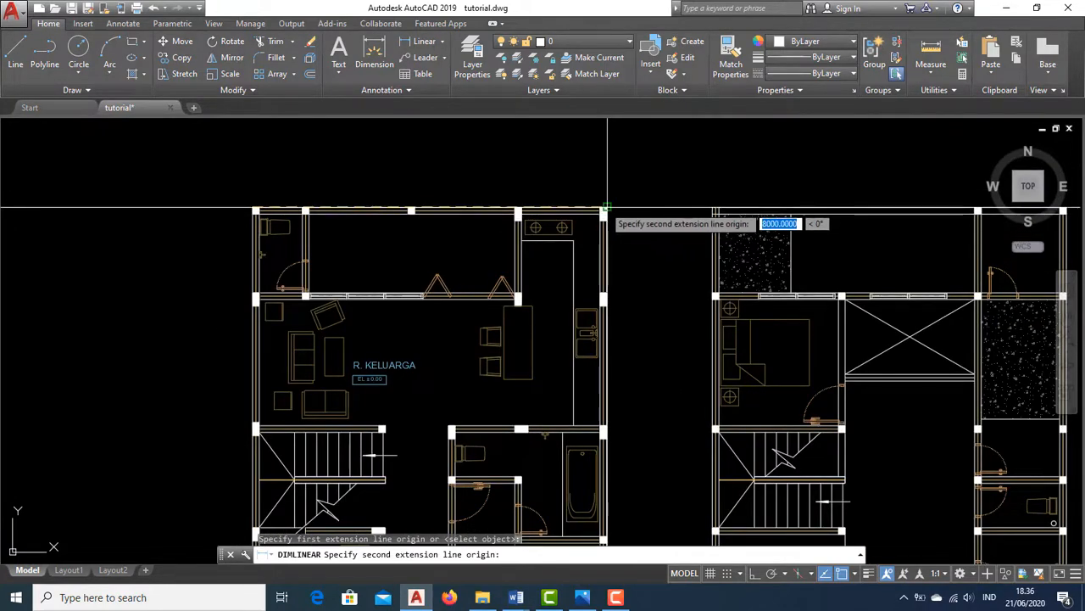
scroll(255, 183, "up", 2)
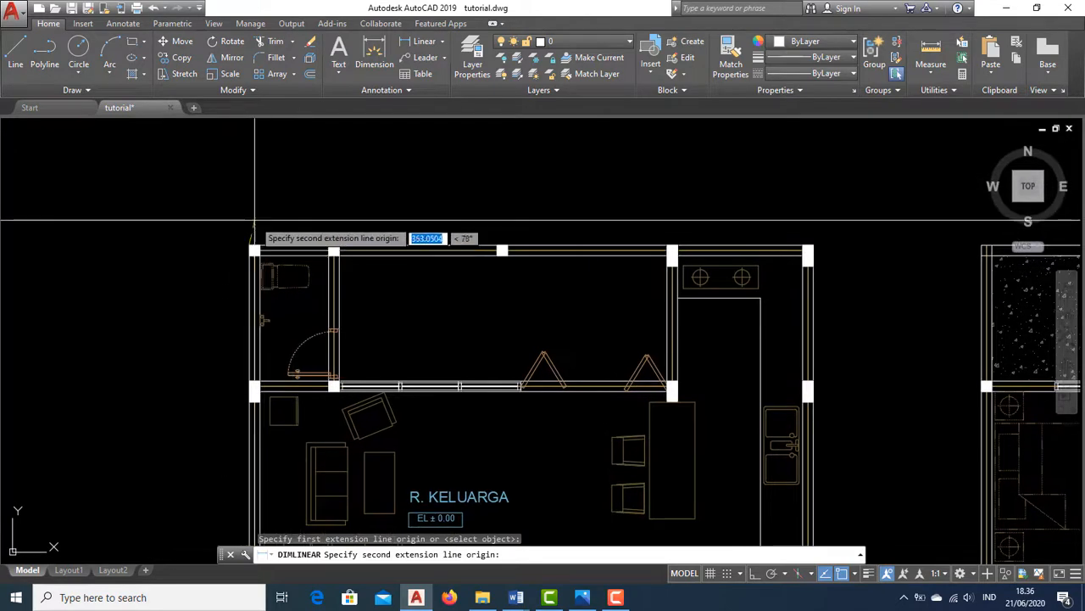
scroll(255, 222, "up", 2)
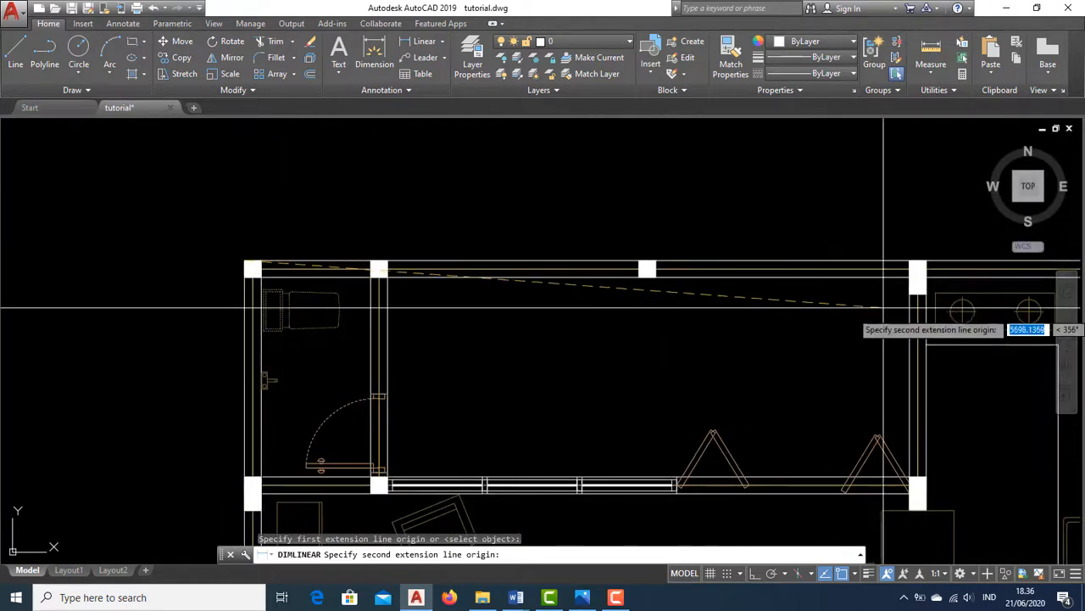
left_click(379, 262)
left_click(379, 228)
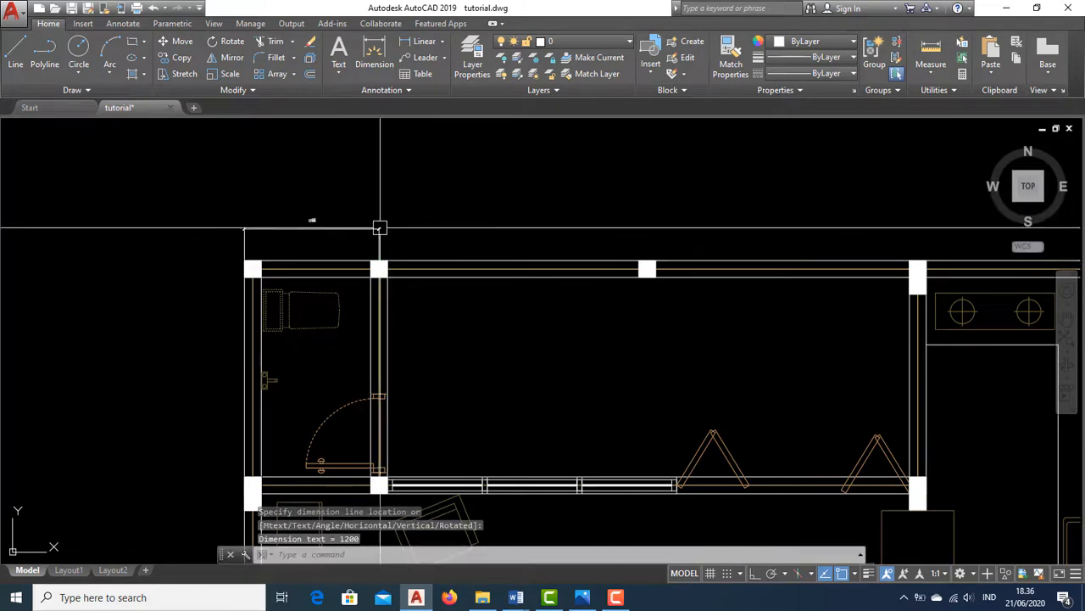
Add a linear dimension along the top wall from the first column to the next column
scroll(427, 229, "up", 2)
mouse_move(426, 231)
middle_mouse_down()
mouse_move(483, 221)
mouse_move(366, 209)
mouse_move(363, 191)
middle_mouse_up()
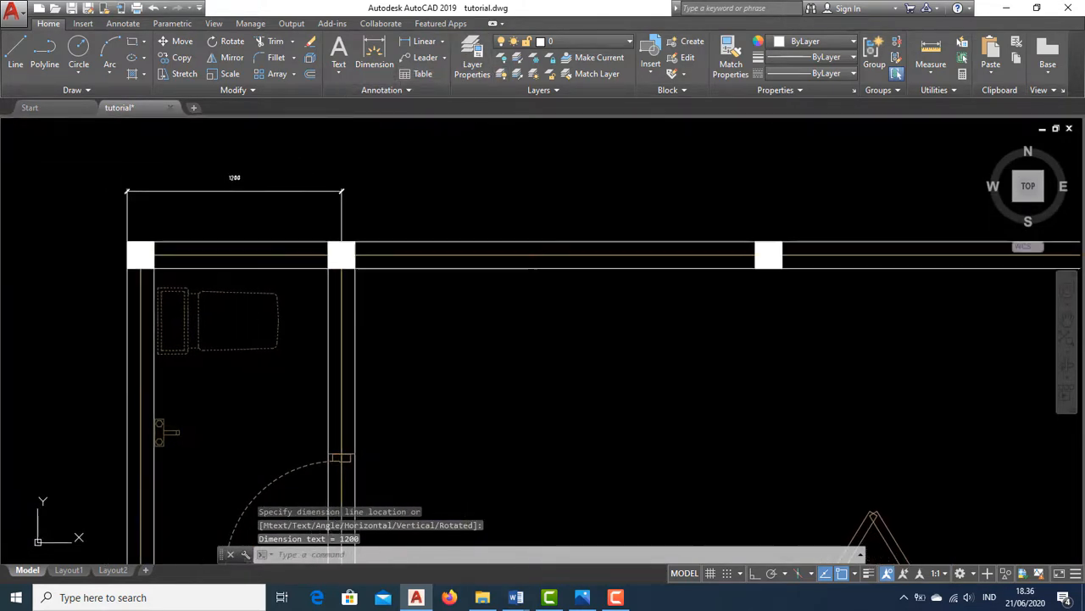
left_click(416, 44)
left_click(341, 243)
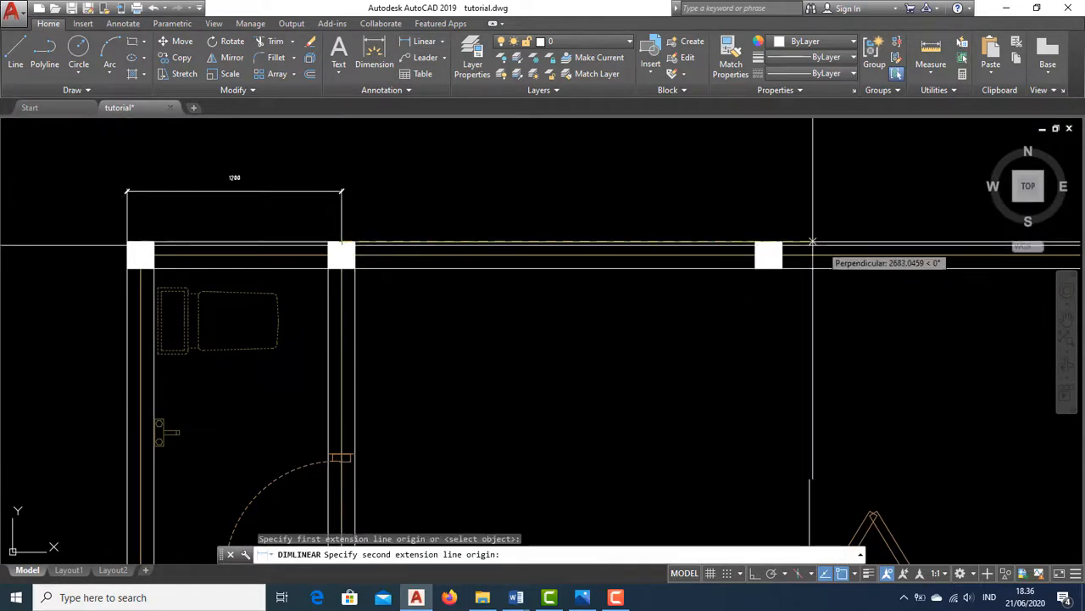
left_click(769, 243)
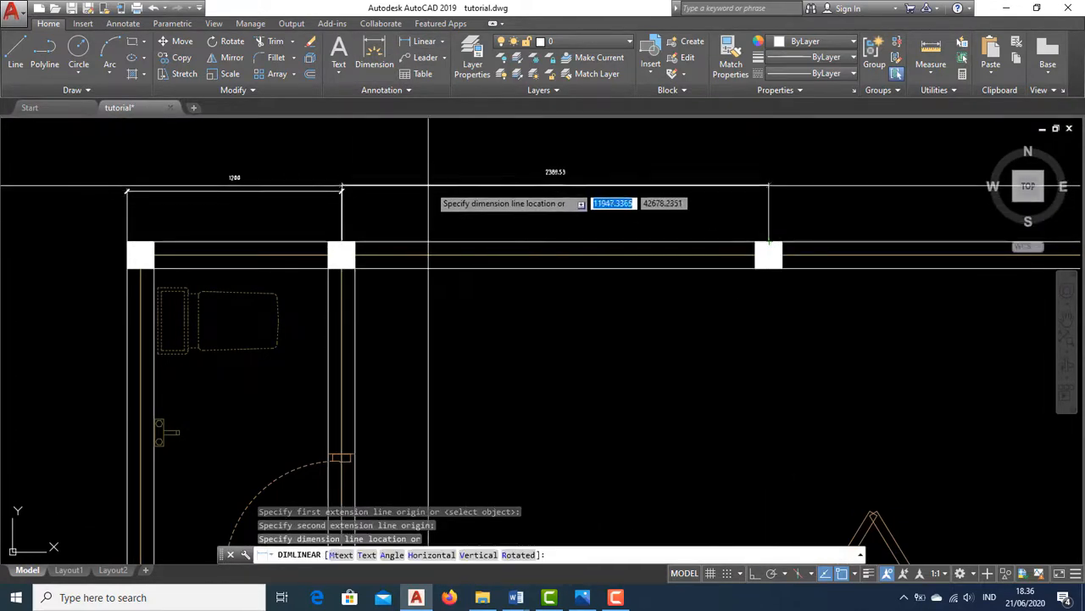
left_click(342, 192)
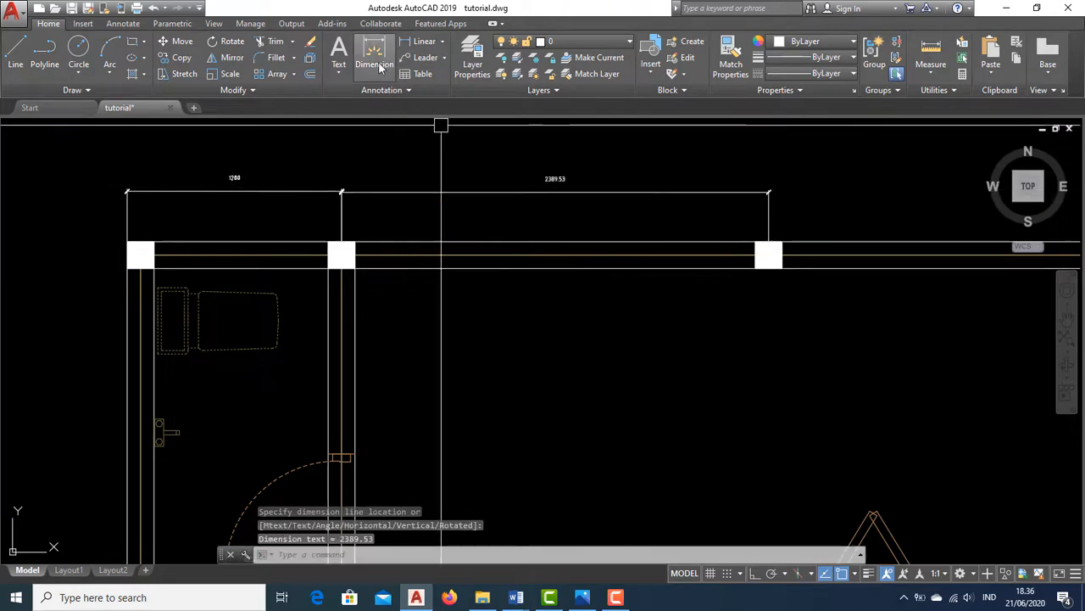
Add a linear dimension continuing along the top wall to the column at the kitchen corner
scroll(484, 188, "down", 5)
middle_click_drag(483, 188, 451, 195)
scroll(526, 179, "up", 5)
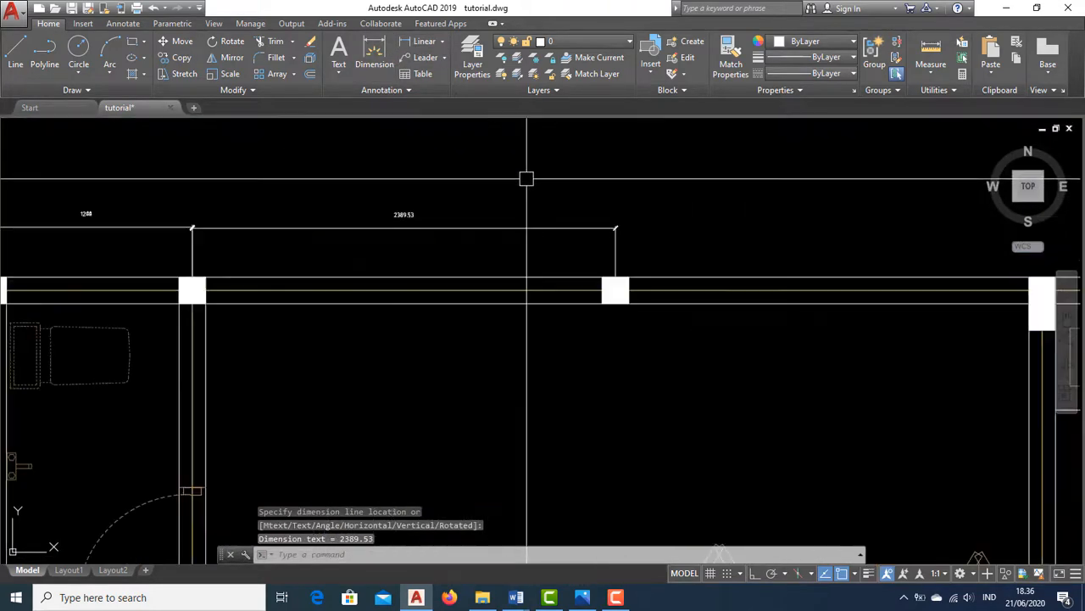
left_click(418, 49)
scroll(598, 264, "down", 3)
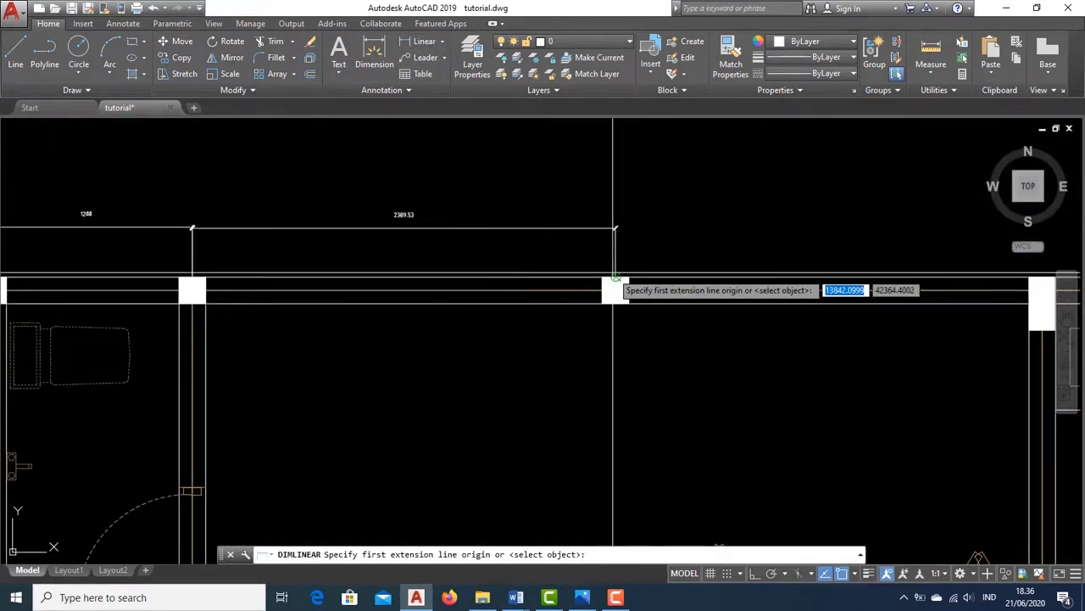
left_click(614, 273)
scroll(840, 250, "up", 6)
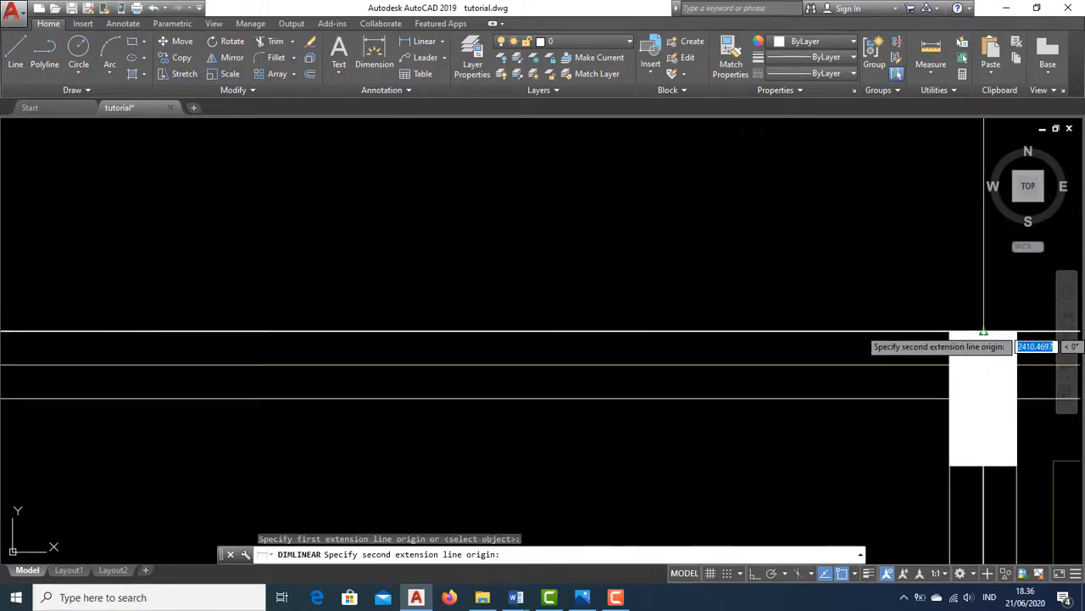
left_click(986, 331)
scroll(570, 270, "down", 4)
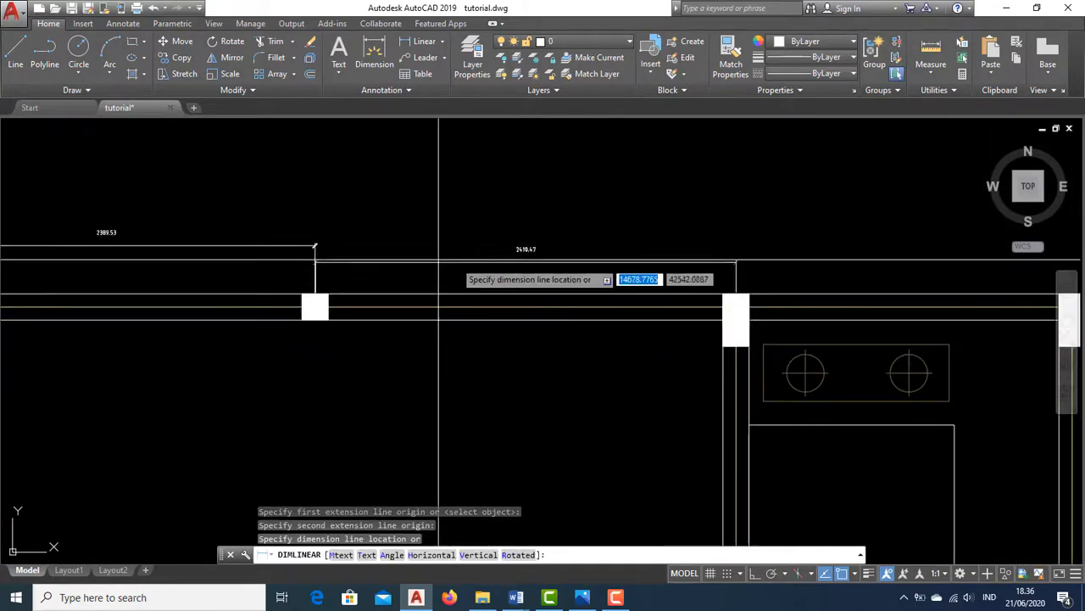
left_click(373, 246)
Add a linear dimension along the top wall from the kitchen-corner column to the outer right corner
left_click(428, 46)
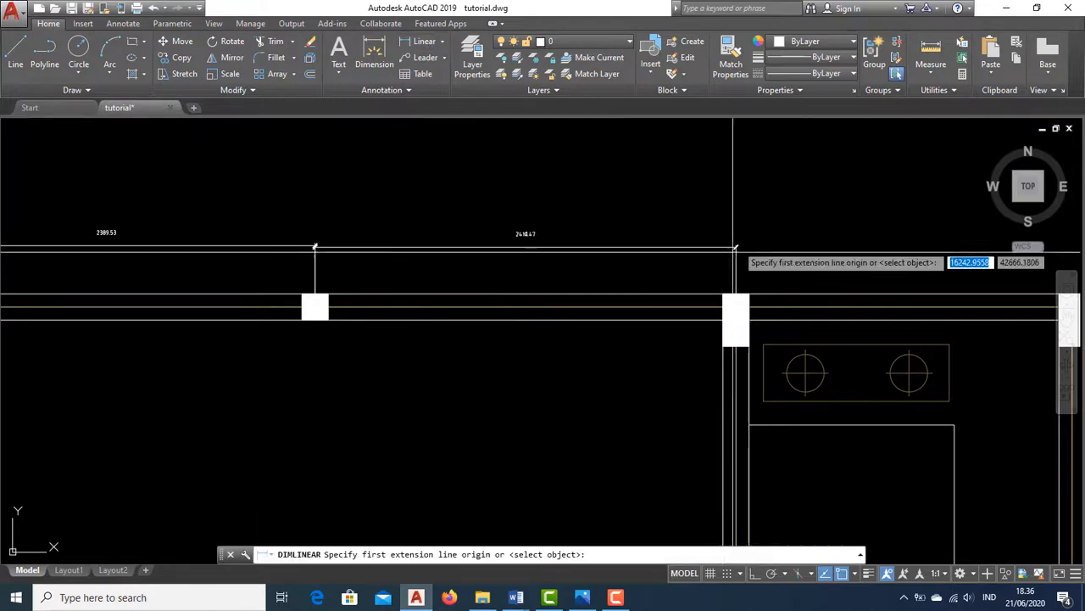
left_click(734, 296)
middle_click_drag(734, 297, 516, 287)
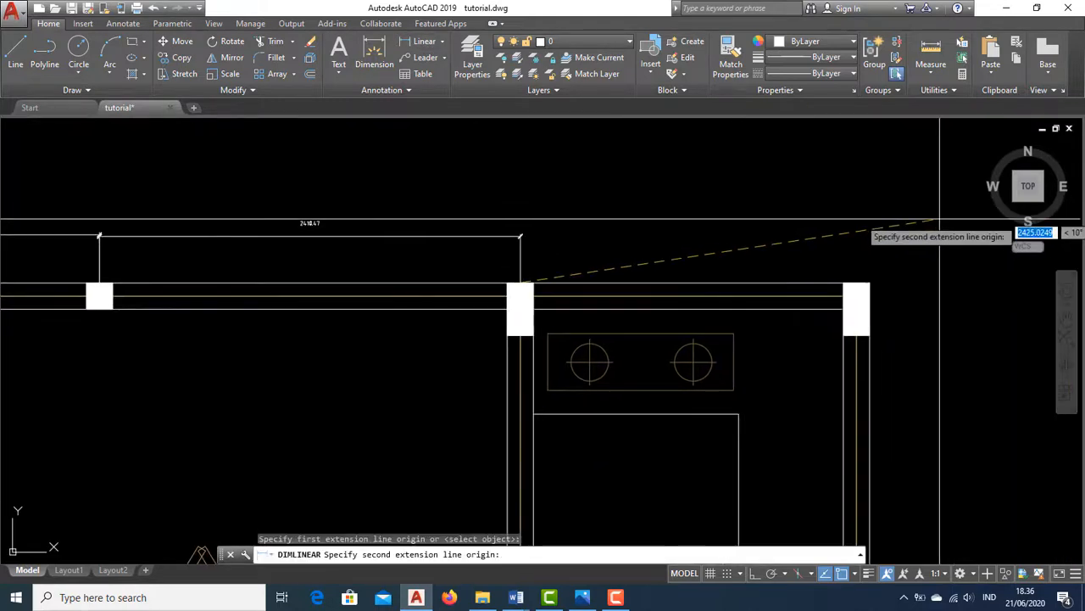
left_click(867, 283)
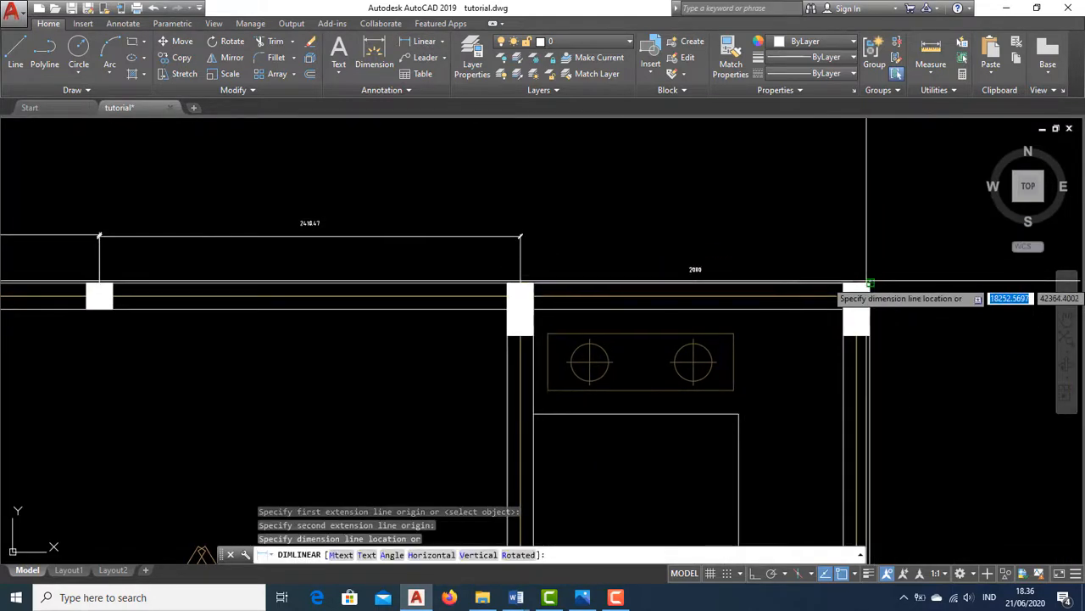
left_click(670, 235)
Start the Dimension command and add a second-row dimension above the top wall from the outer left corner to the first column
scroll(633, 235, "down", 3)
middle_click_drag(391, 235, 436, 280)
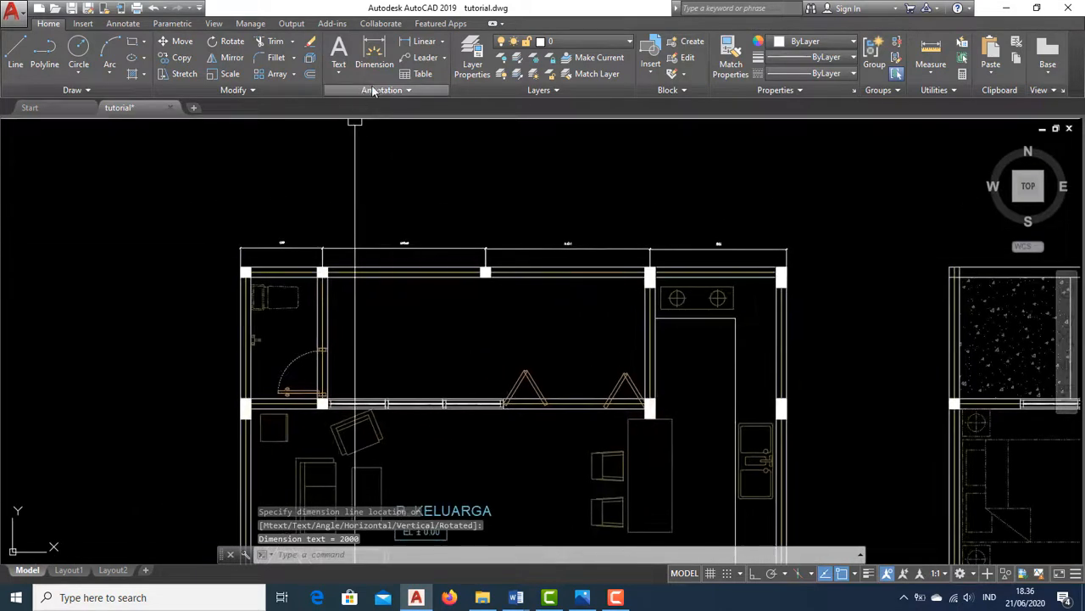
scroll(366, 239, "up", 2)
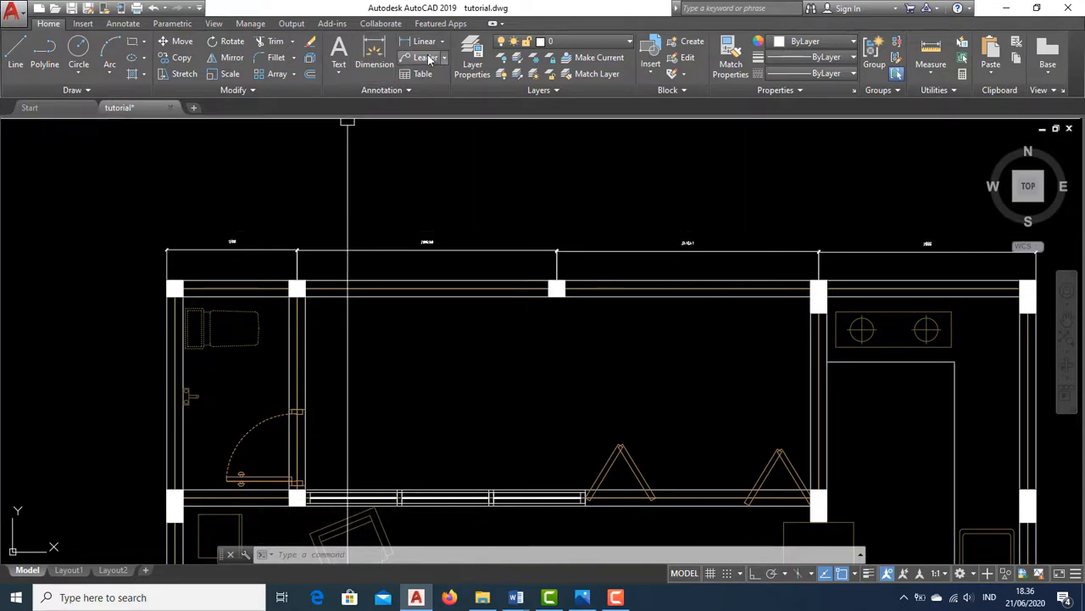
left_click(373, 53)
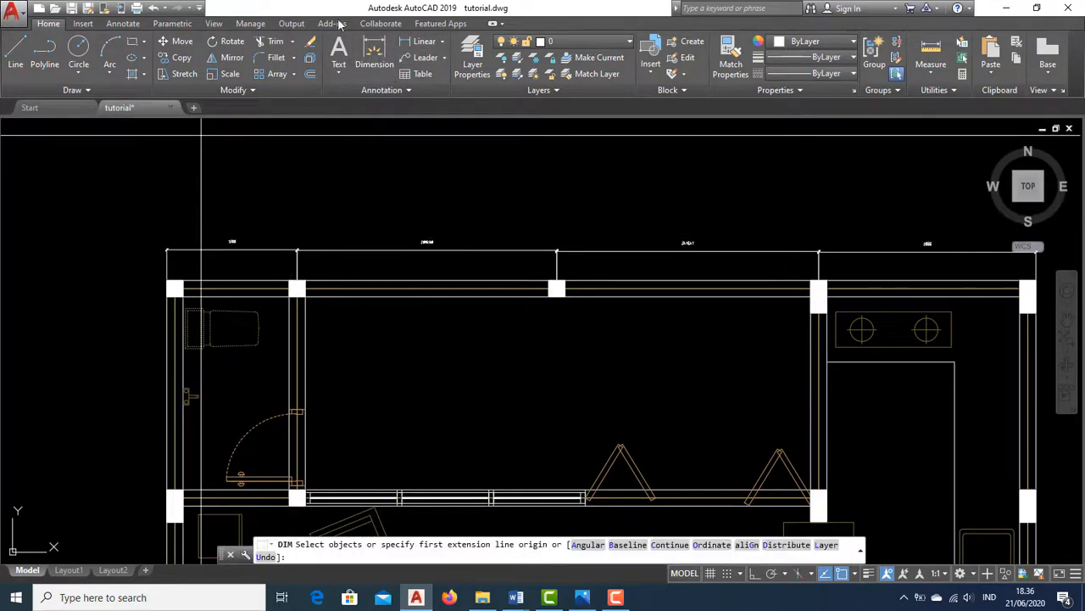
scroll(165, 256, "up", 4)
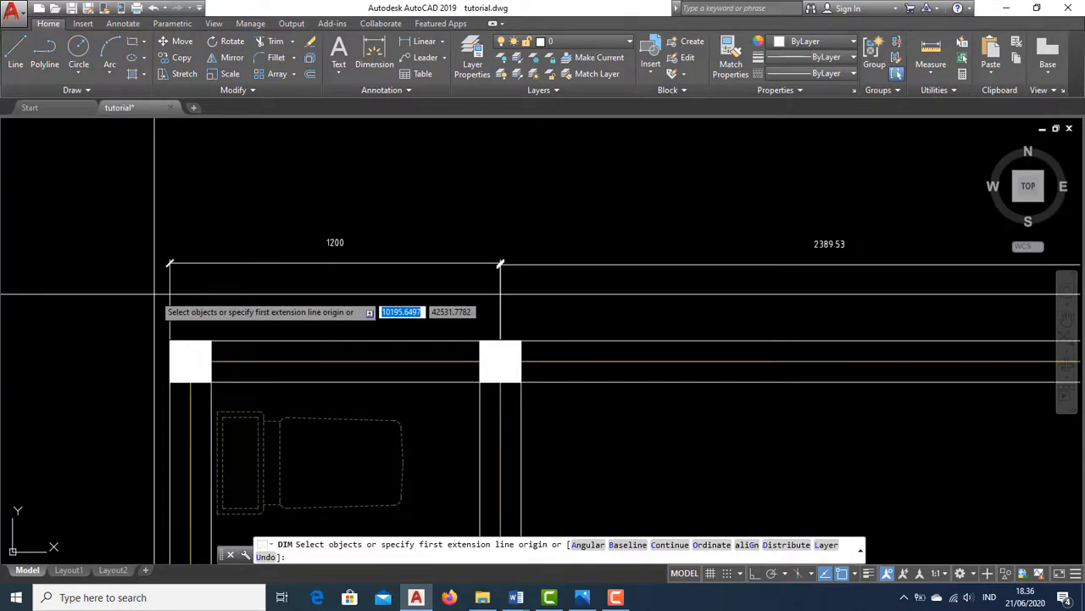
scroll(155, 294, "down", 4)
key("Return")
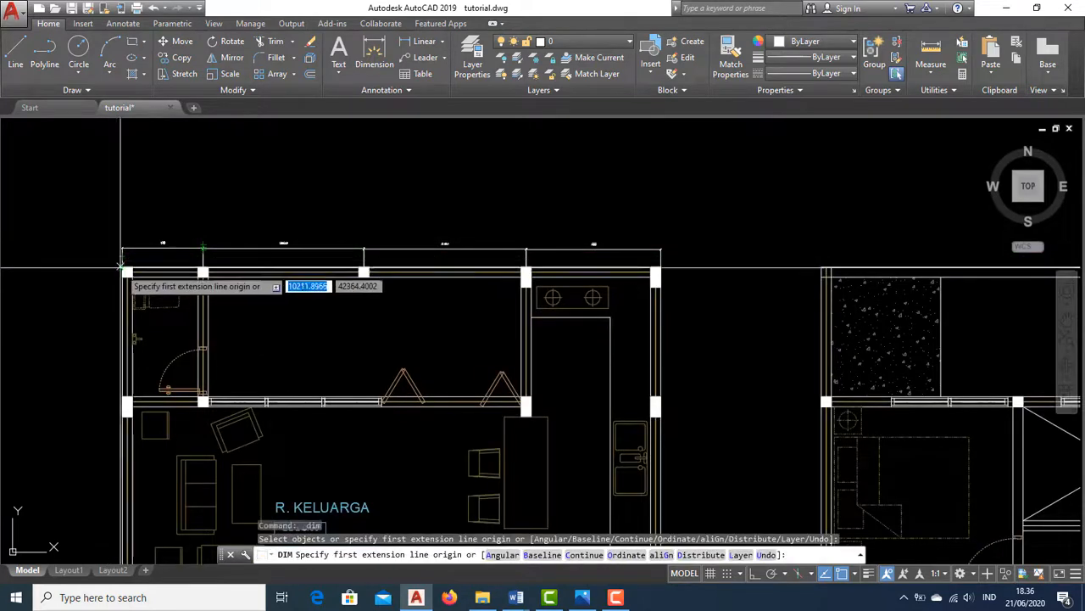
scroll(125, 227, "up", 4)
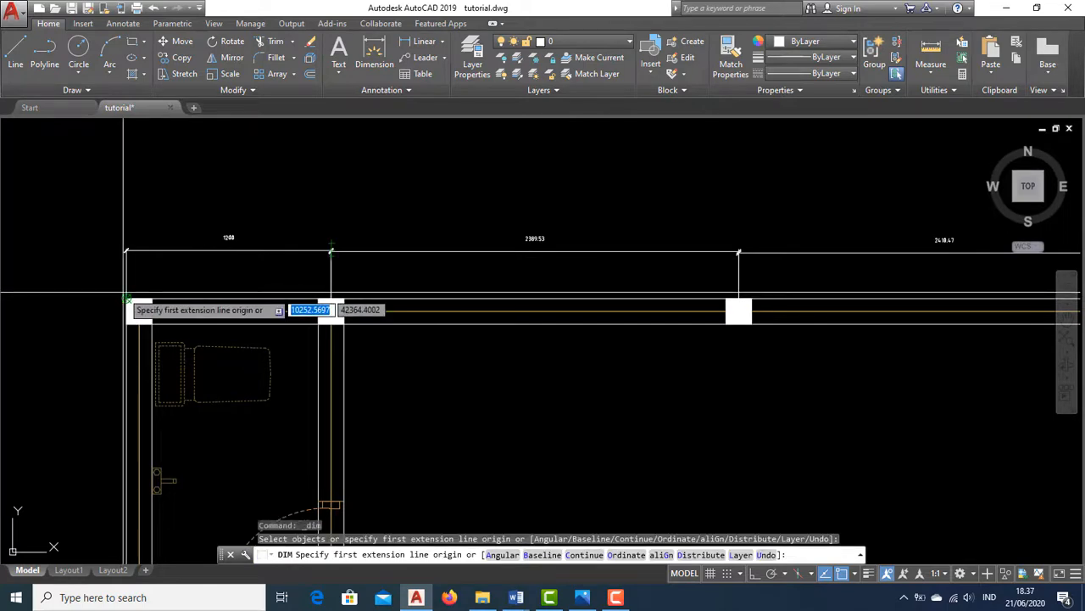
left_click(125, 297)
left_click(332, 299)
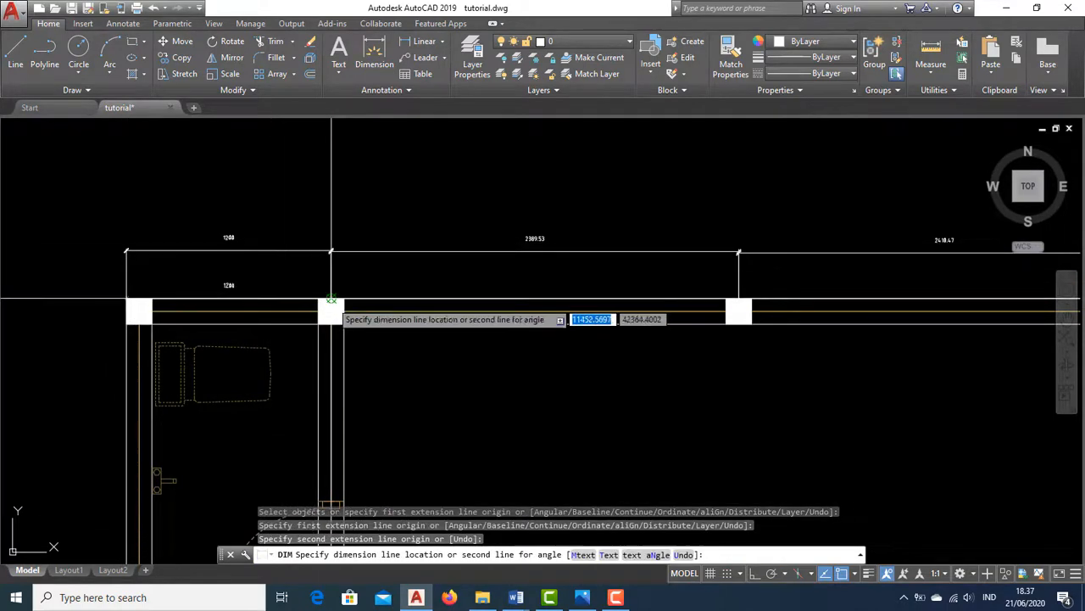
left_click(331, 204)
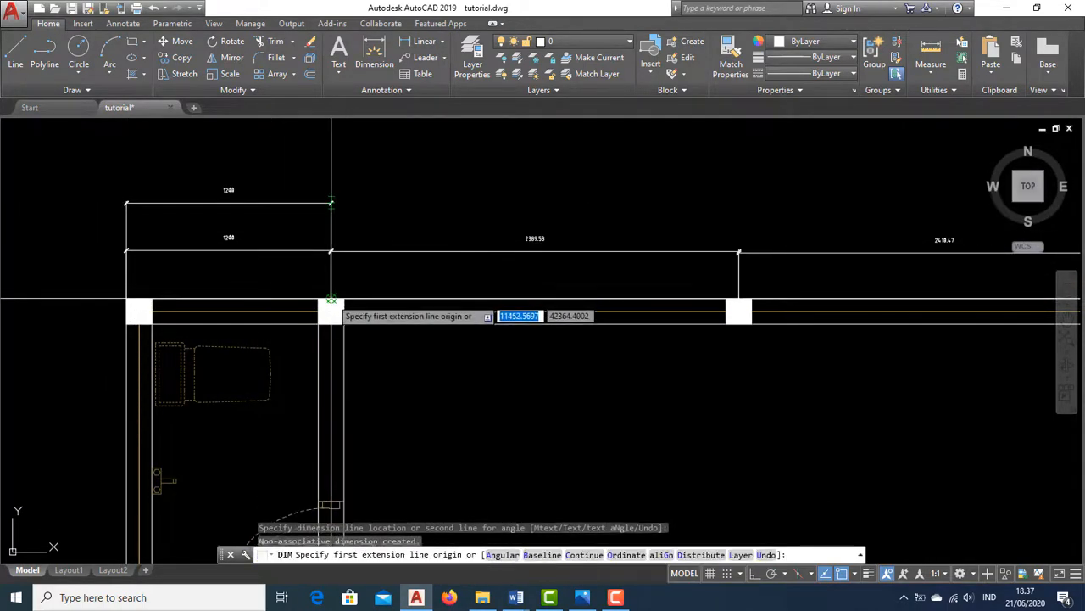
Add a second-row dimension from the first column to the next column along the top wall
left_click(330, 298)
left_click(739, 298)
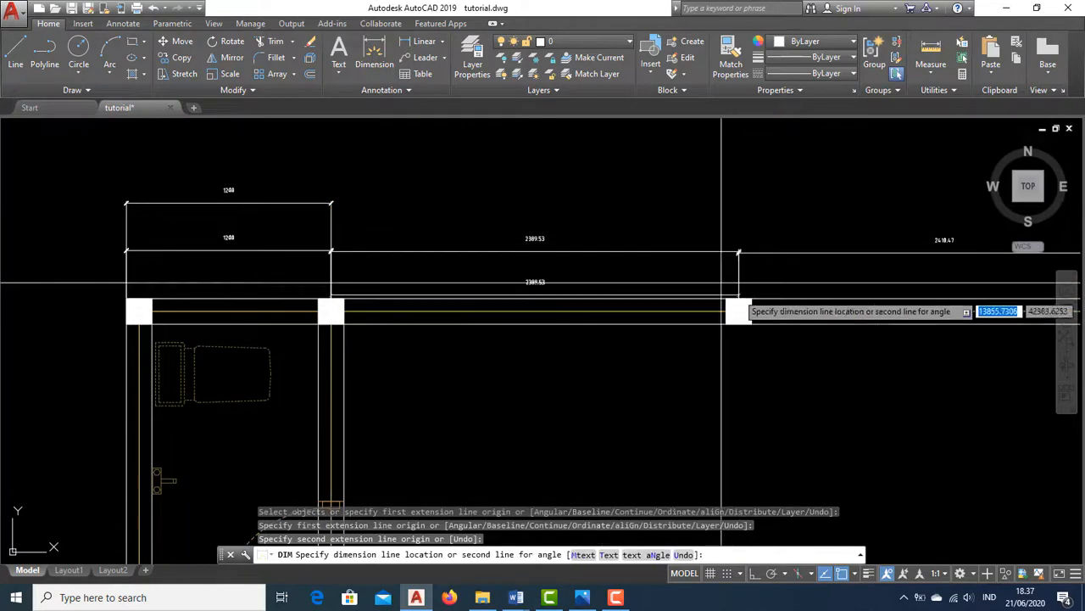
left_click(544, 205)
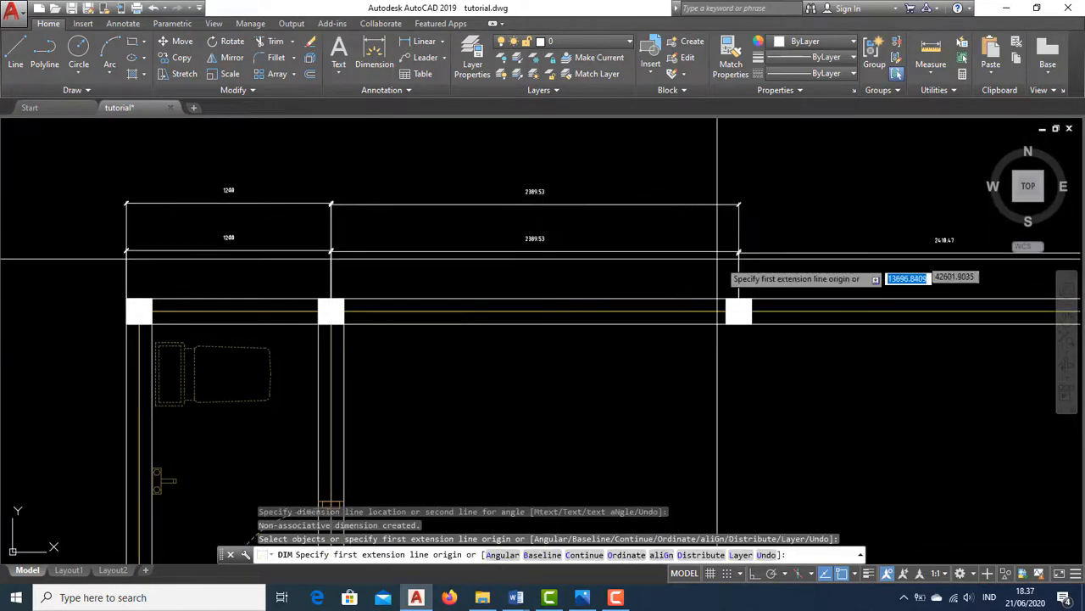
Add a second-row dimension from that column to the kitchen-corner column along the top wall
left_click(739, 299)
scroll(736, 289, "up", 3)
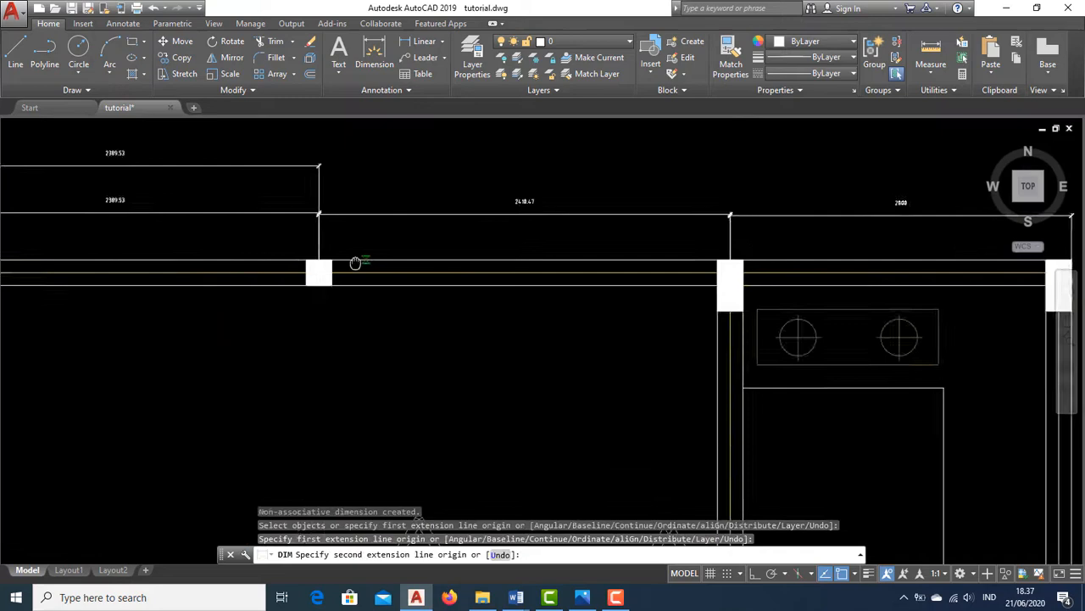
left_click(860, 270)
scroll(680, 300, "down", 4)
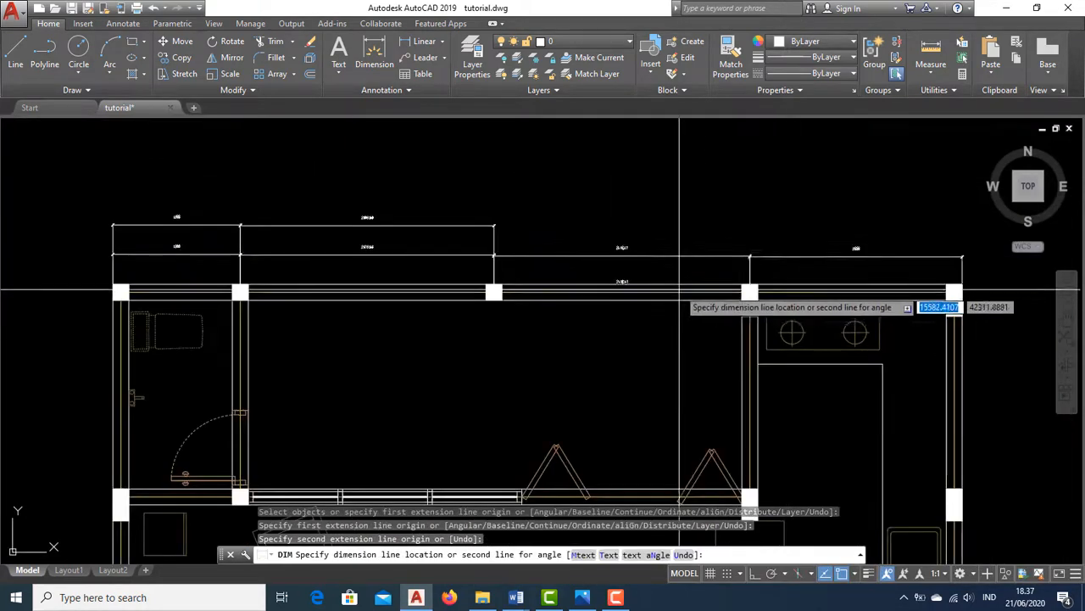
left_click(660, 232)
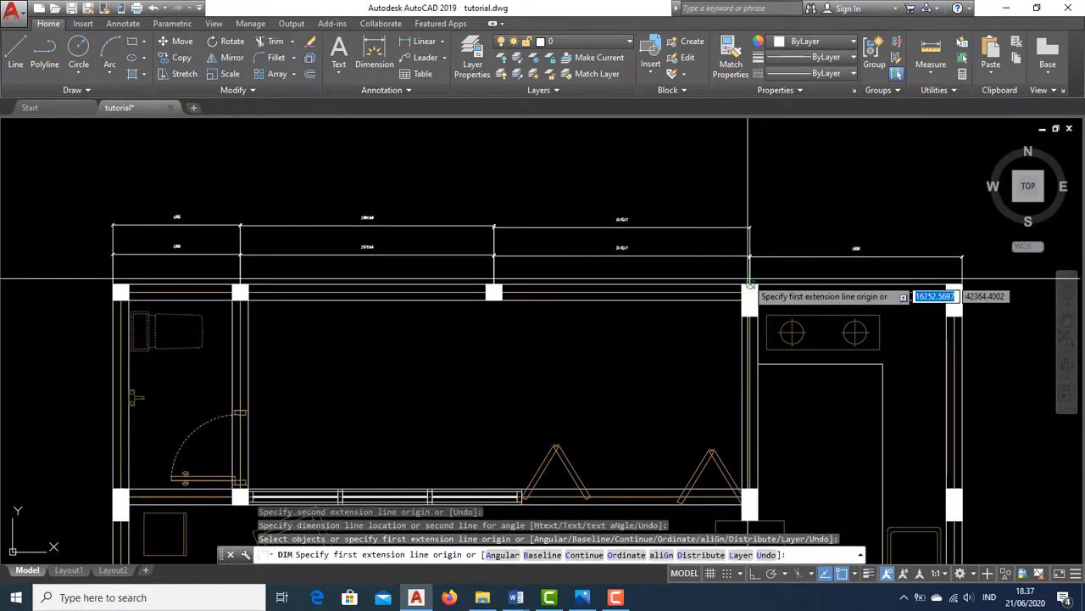
Add a second-row dimension from the kitchen-corner column to the outer right corner, then exit the command
left_click(750, 283)
scroll(908, 245, "up", 3)
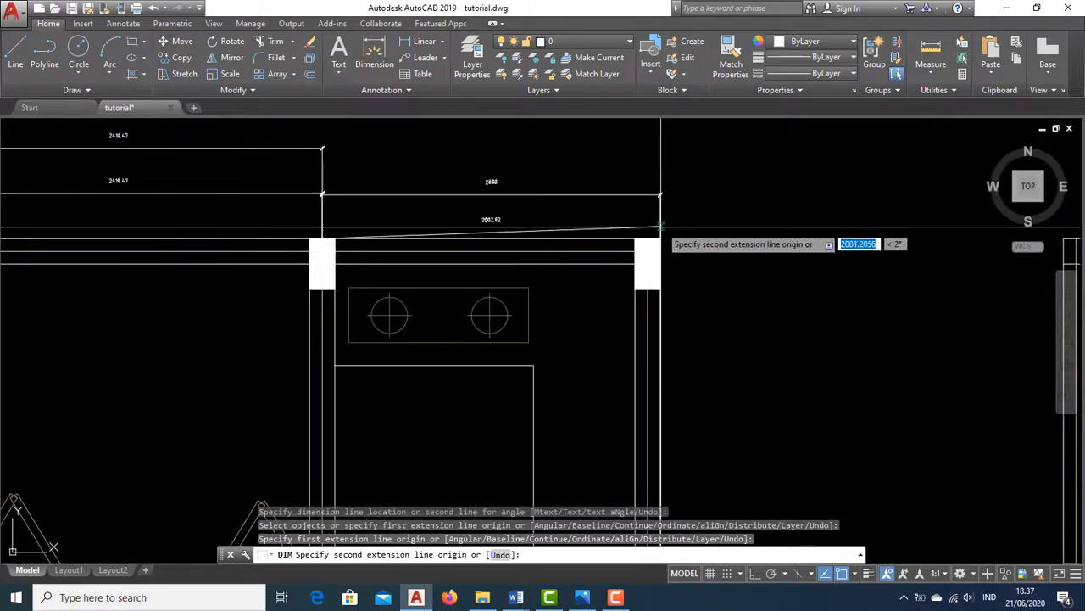
left_click(660, 237)
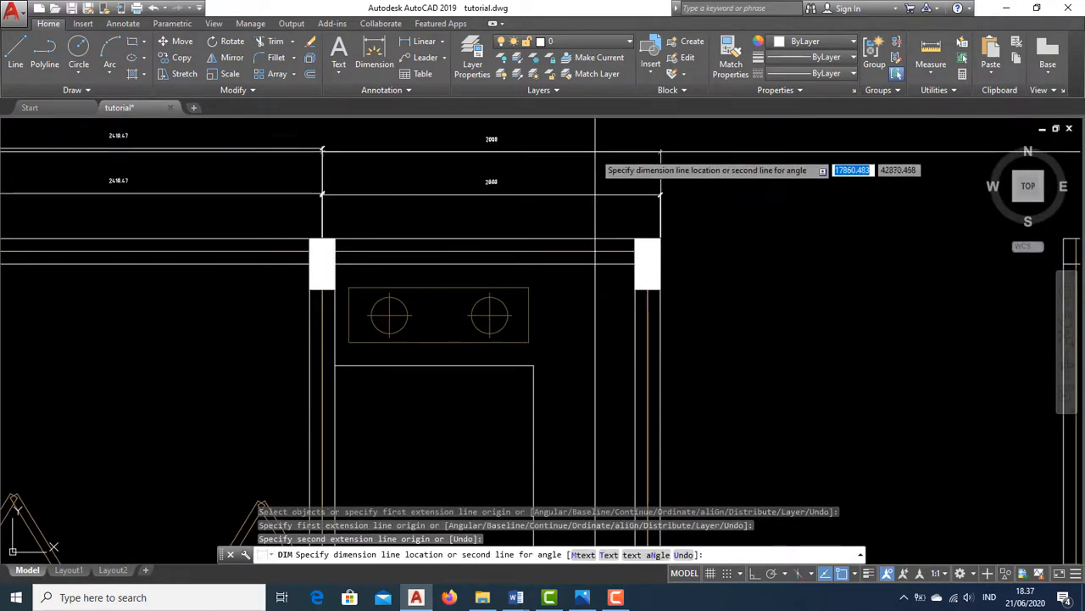
left_click(596, 150)
scroll(768, 221, "down", 2)
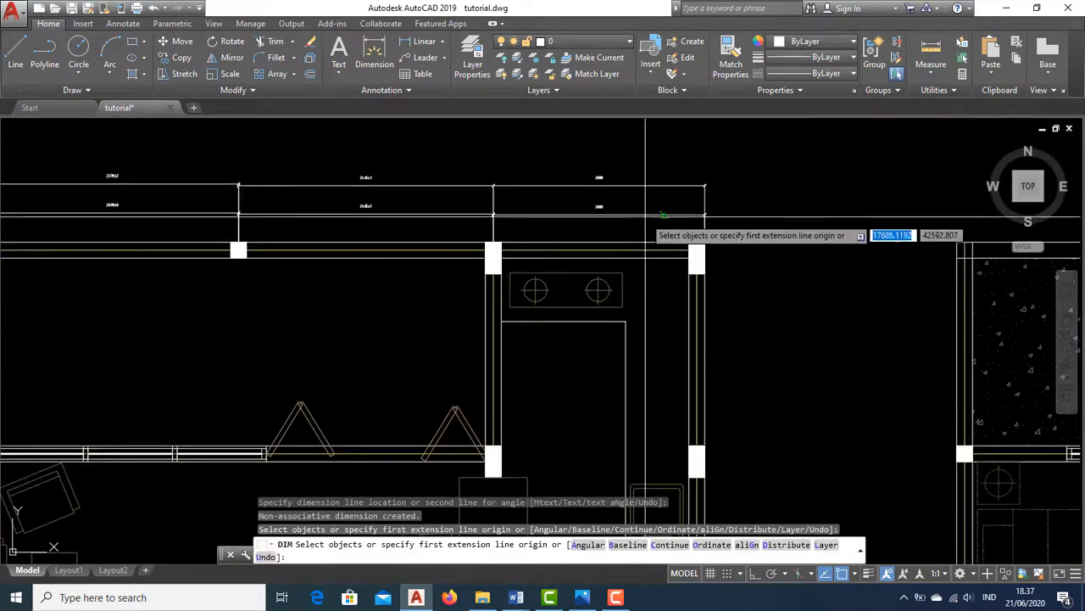
key("Escape")
Inspect the two rows of dimensions along the top wall
middle_click_drag(475, 181, 666, 222)
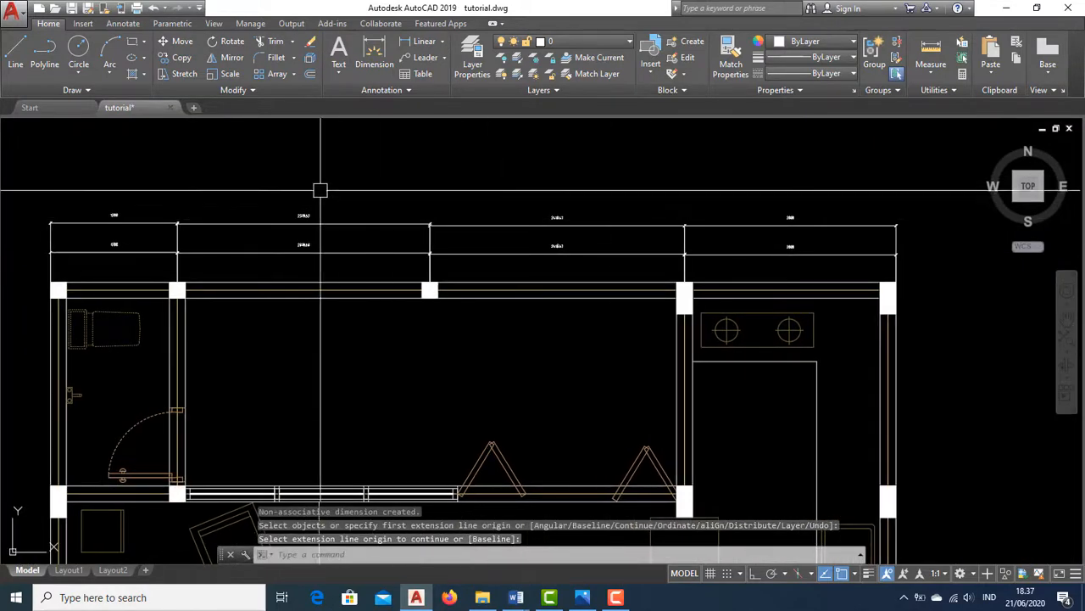
scroll(320, 190, "up", 2)
middle_click_drag(354, 221, 458, 218)
scroll(457, 218, "down", 2)
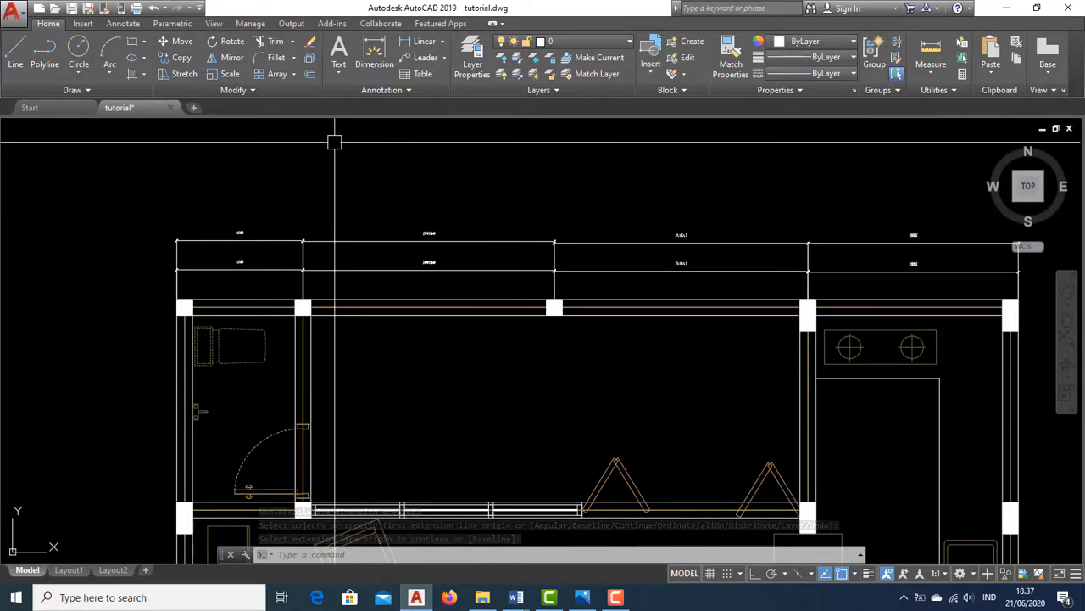
scroll(314, 290, "up", 6)
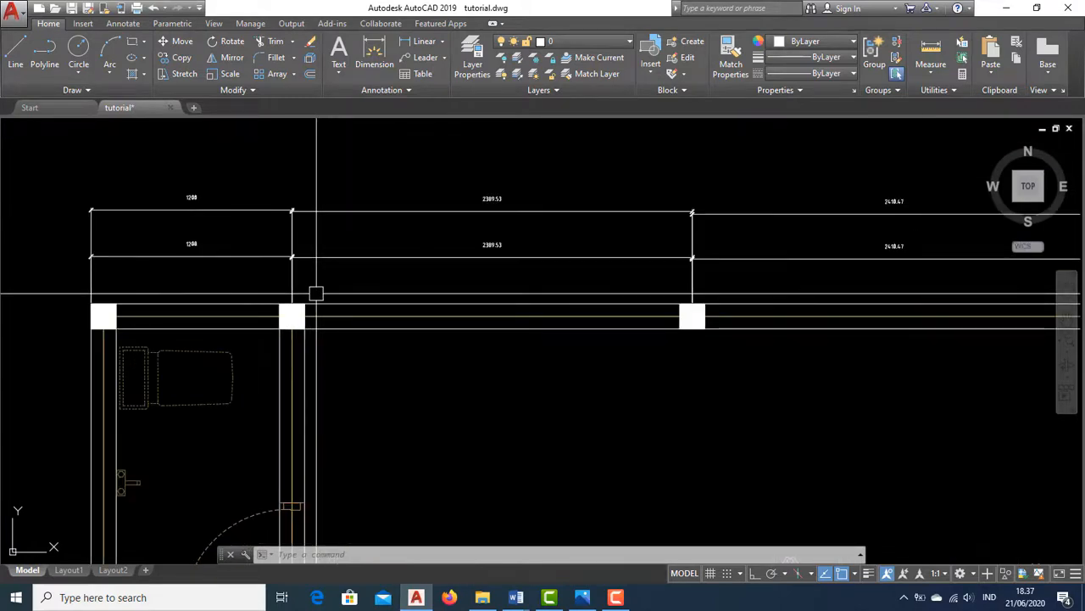
scroll(297, 233, "down", 4)
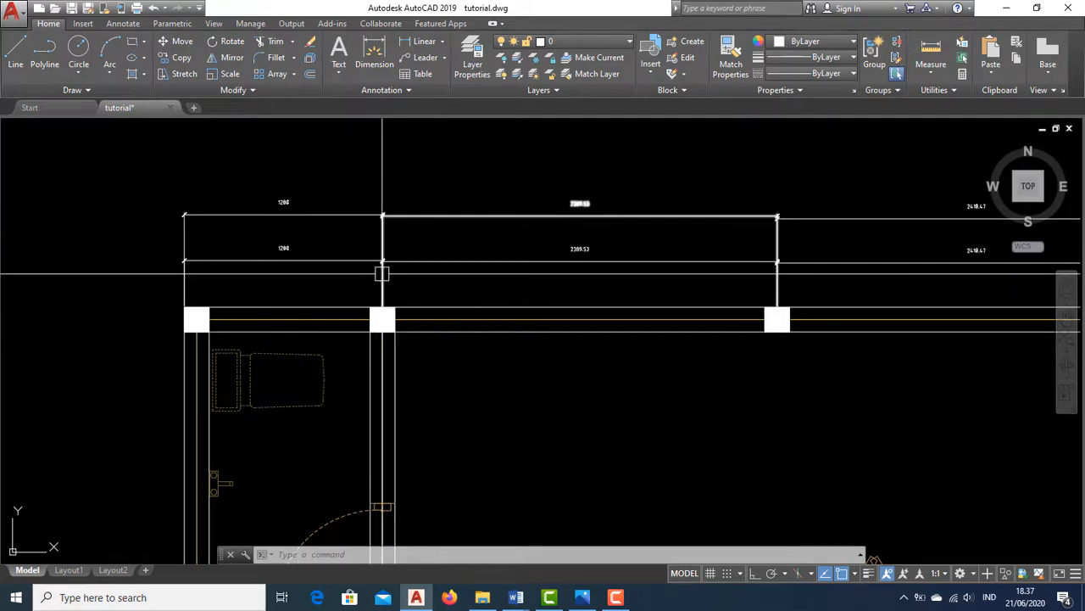
scroll(380, 302, "down", 4)
scroll(460, 310, "down", 2)
scroll(407, 200, "up", 2)
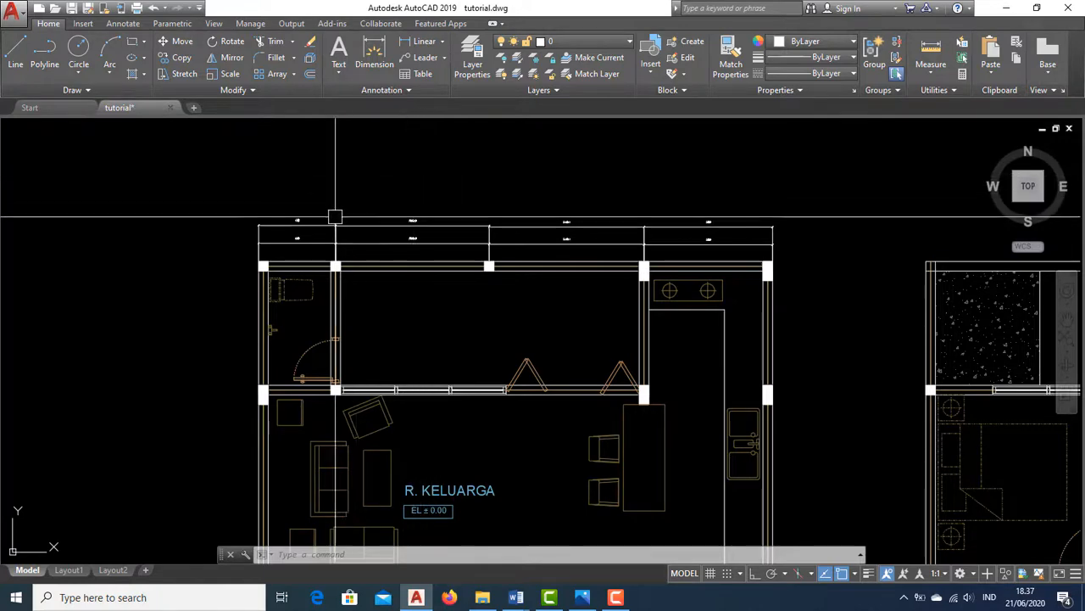
scroll(332, 218, "up", 4)
scroll(254, 237, "up", 3)
scroll(212, 223, "down", 2)
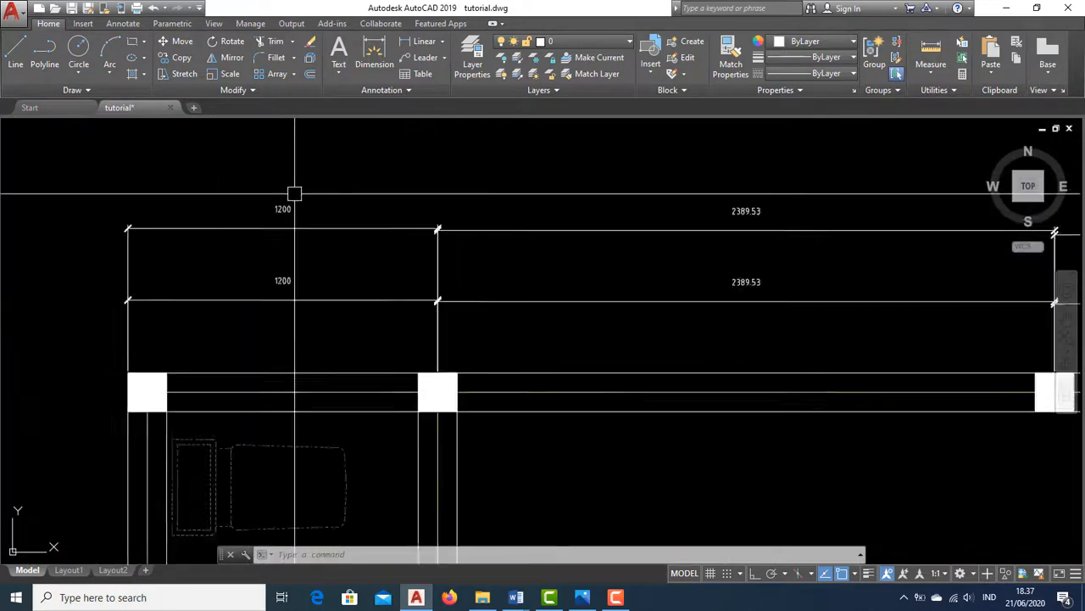
scroll(293, 192, "up", 4)
mouse_move(276, 208)
middle_mouse_down()
mouse_move(399, 264)
mouse_move(475, 278)
mouse_move(479, 312)
middle_mouse_up()
scroll(372, 224, "down", 7)
scroll(381, 263, "up", 6)
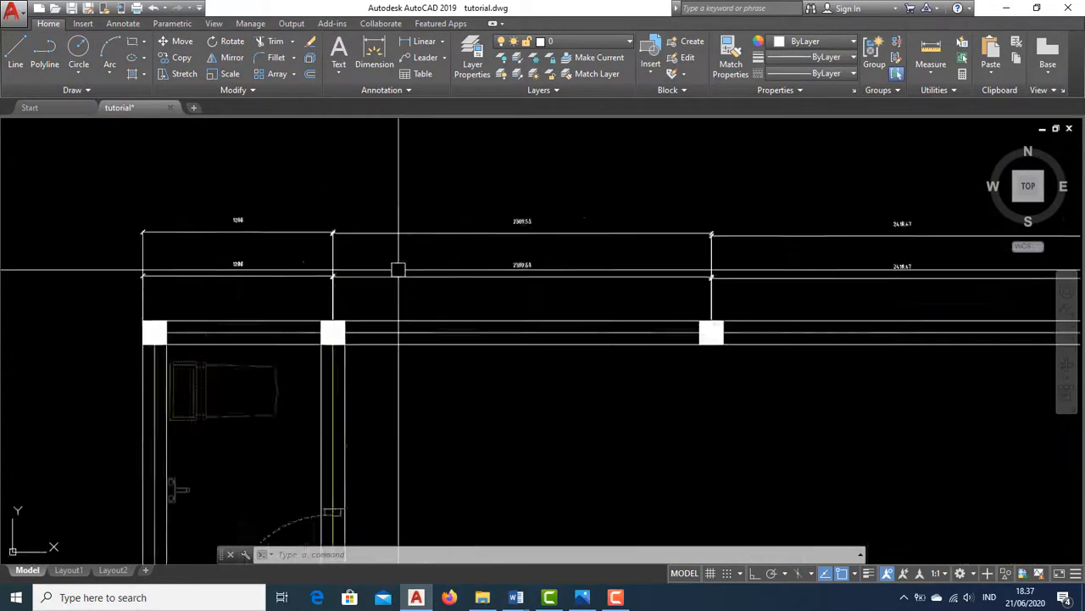
middle_click_drag(347, 310, 370, 311)
middle_click_drag(341, 274, 414, 292)
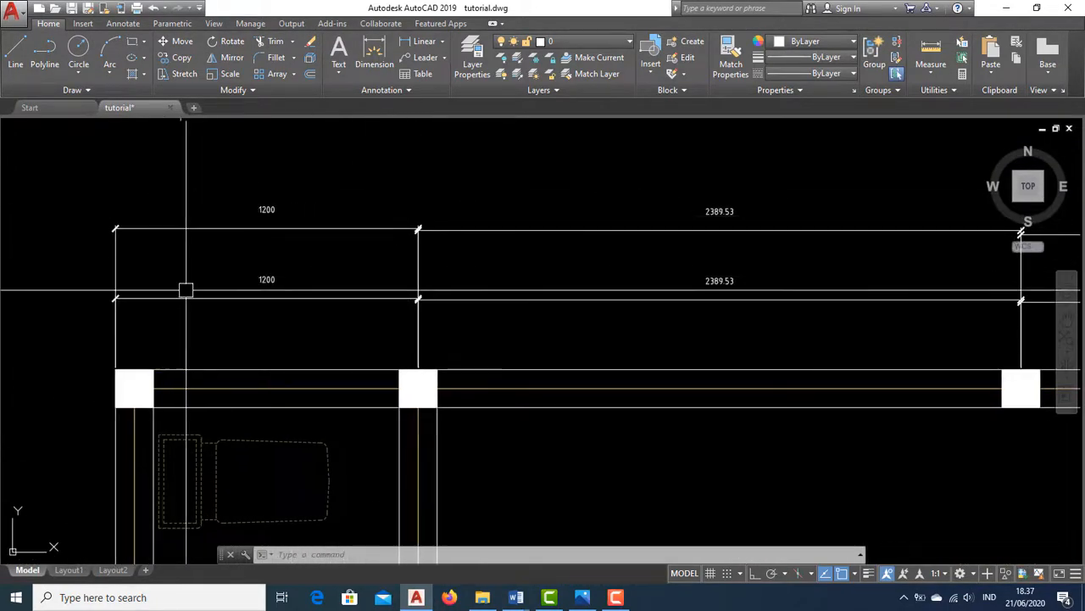
scroll(220, 263, "down", 6)
scroll(335, 195, "up", 2)
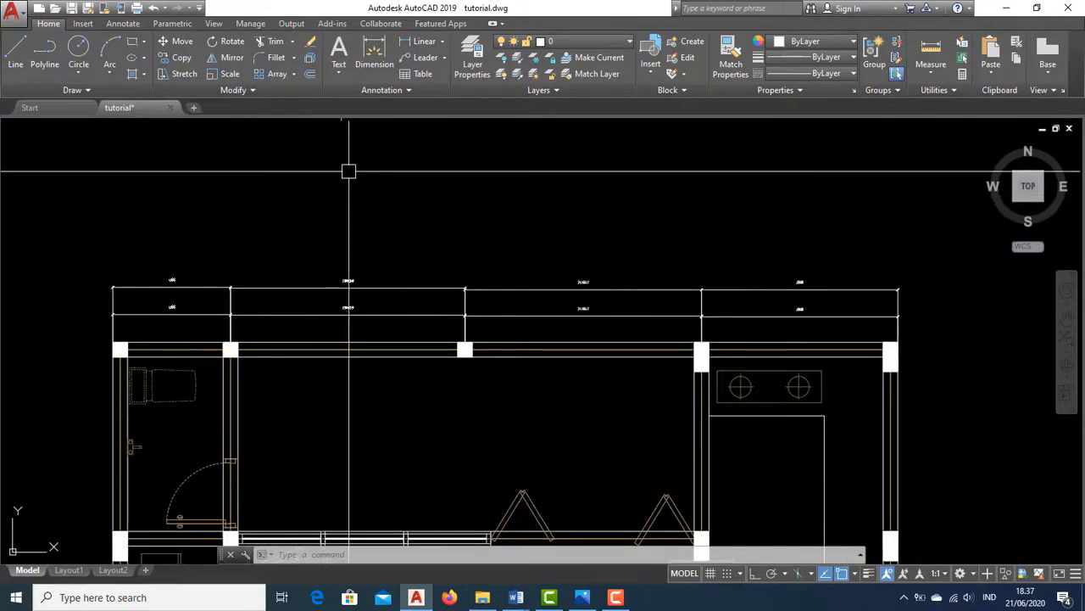
Make Annotative the current dimension style
left_click(409, 91)
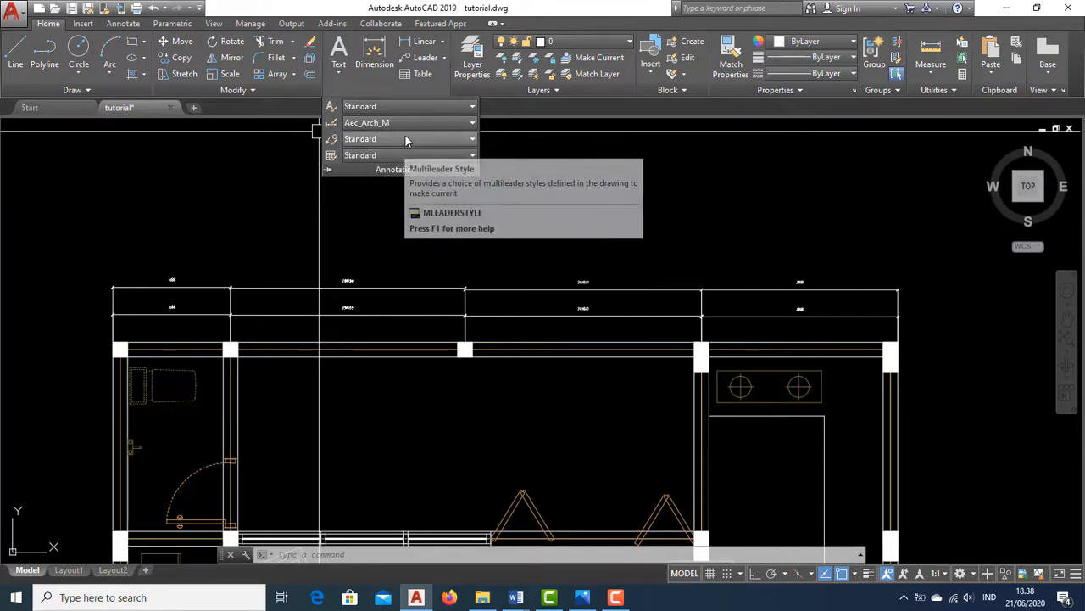
left_click(473, 124)
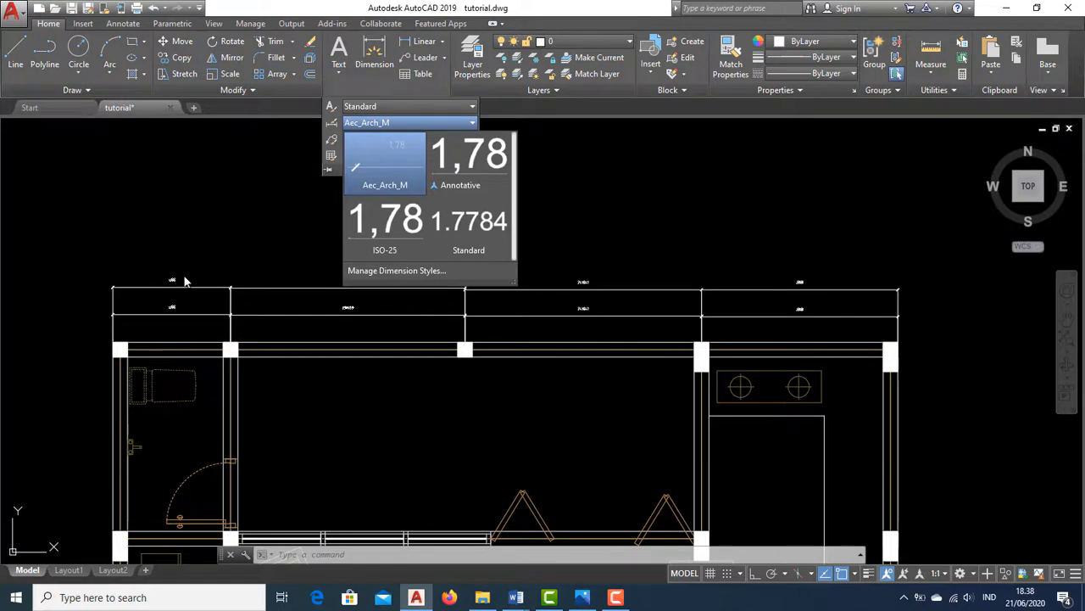
left_click(466, 169)
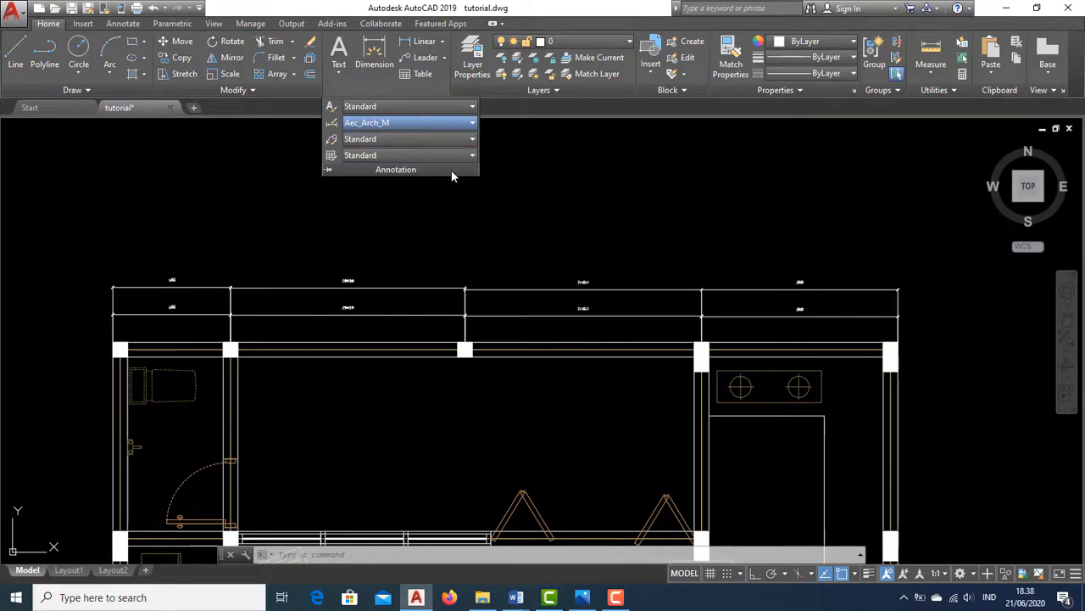
Add a linear dimension from the top-left outer corner to the first column, placed above the existing dimension rows
left_click(417, 45)
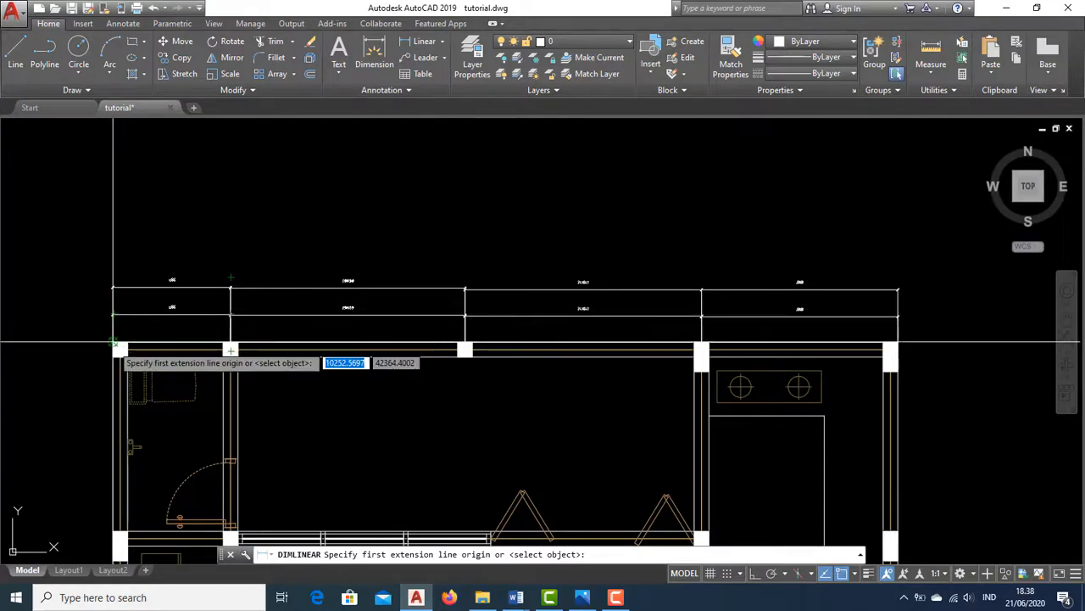
left_click(113, 345)
left_click(231, 347)
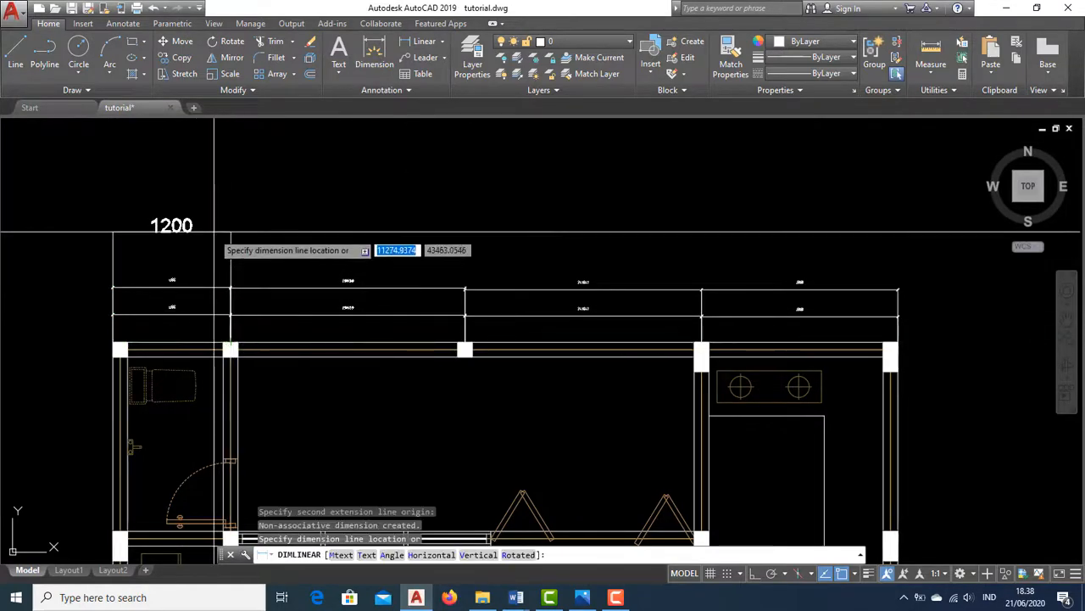
left_click(218, 232)
Open the Dimension Style Manager and close it without changes
scroll(169, 285, "up", 5)
scroll(342, 419, "down", 2)
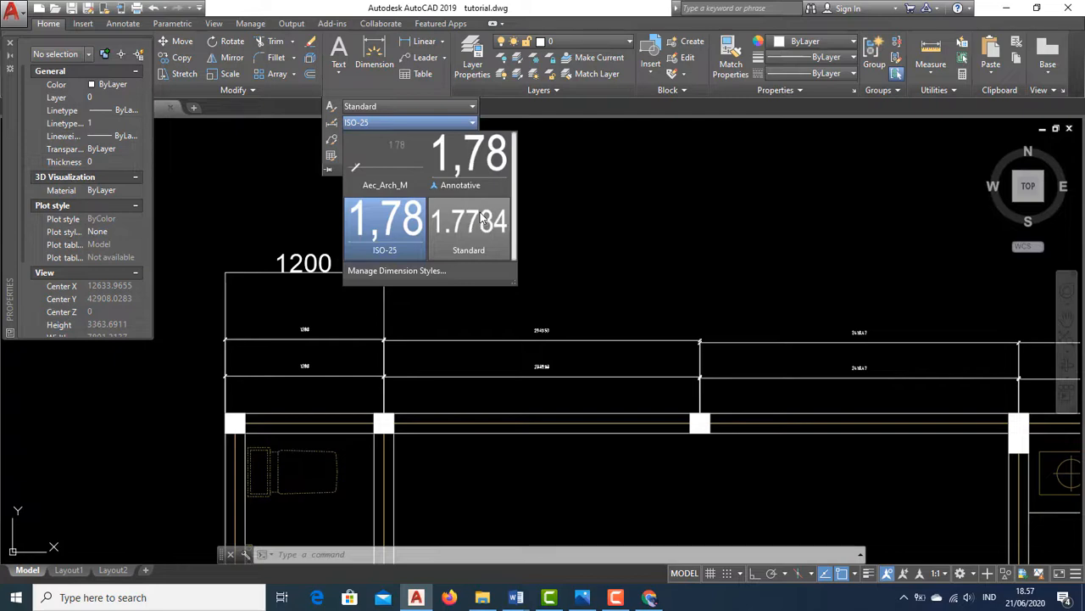
left_click(414, 270)
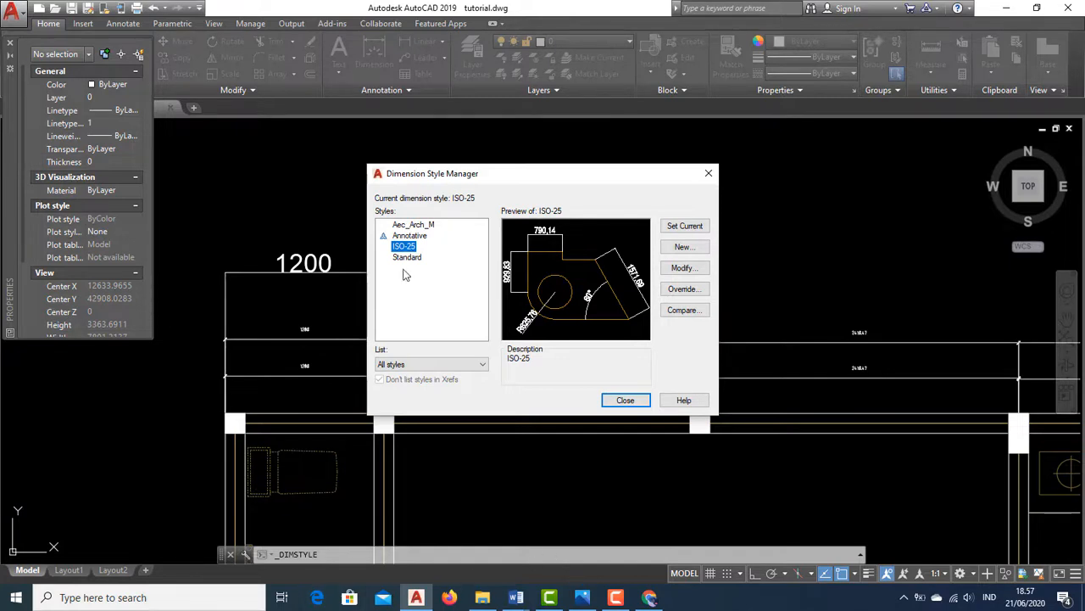
left_click(708, 173)
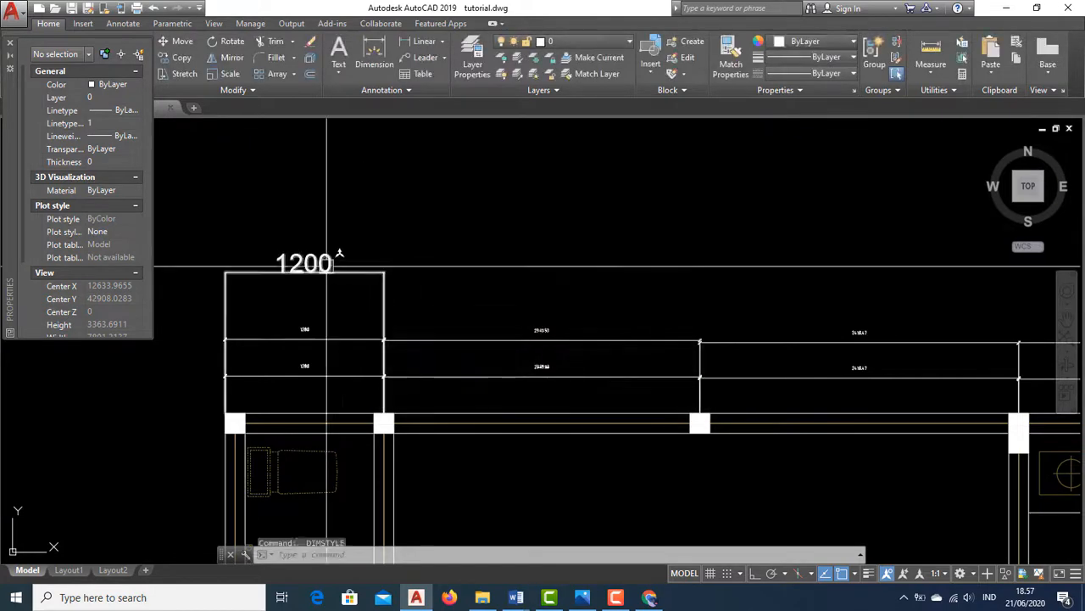
scroll(299, 253, "up", 4)
middle_click_drag(266, 260, 359, 237)
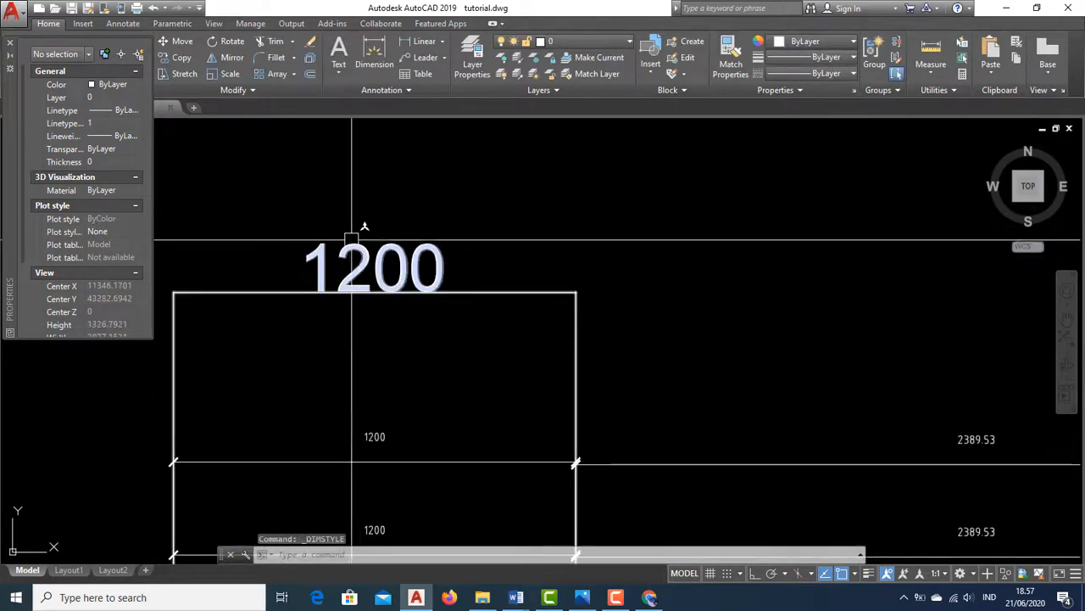
key("Escape")
key("Escape")
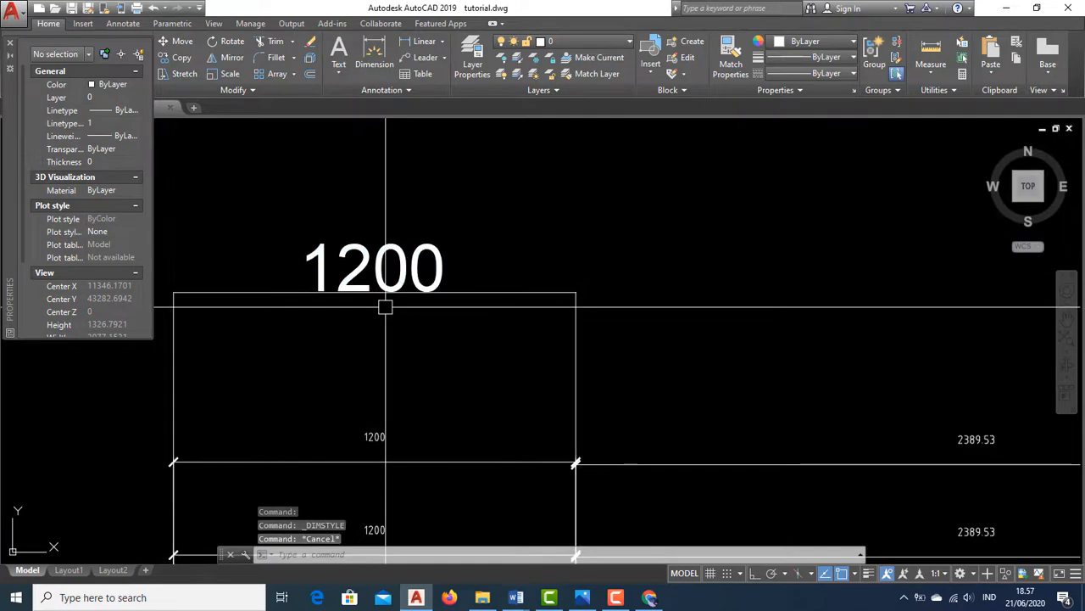
scroll(463, 318, "down", 8)
middle_click_drag(451, 278, 450, 248)
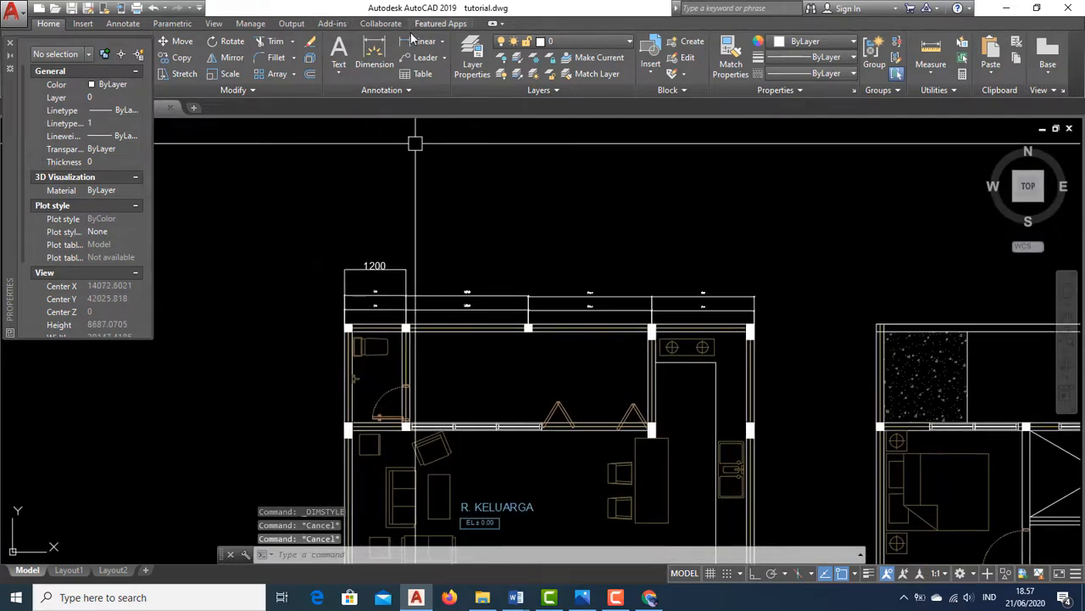
scroll(388, 303, "up", 6)
middle_click_drag(387, 303, 376, 294)
scroll(381, 242, "down", 4)
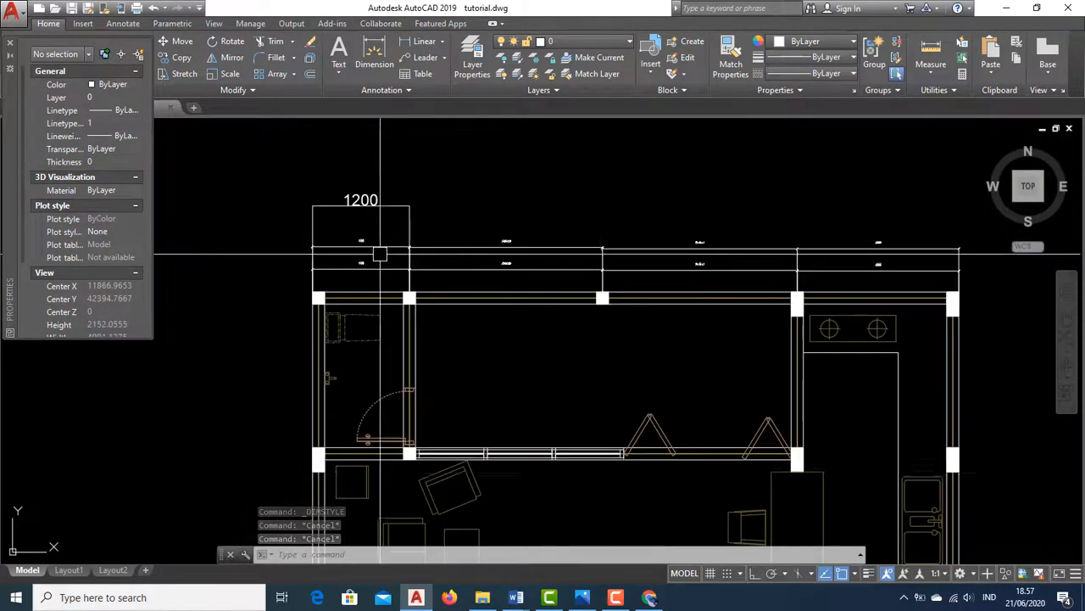
middle_click_drag(544, 423, 502, 416)
scroll(505, 416, "up", 3)
Switch to the reference plan image and zoom into the ground-floor wall dimensions
left_click(585, 598)
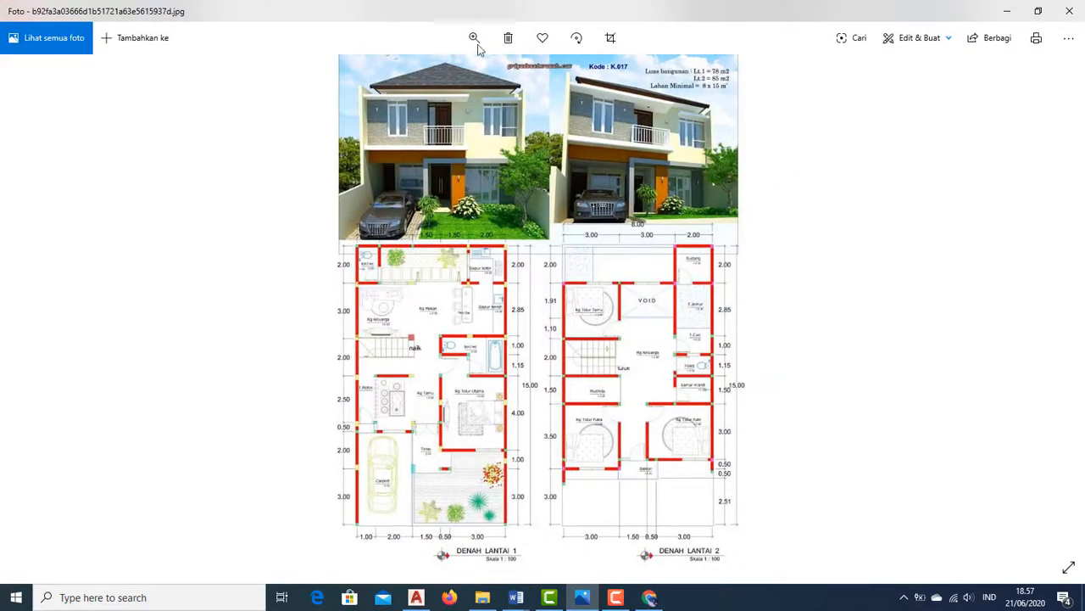
left_click(474, 37)
left_click(454, 74)
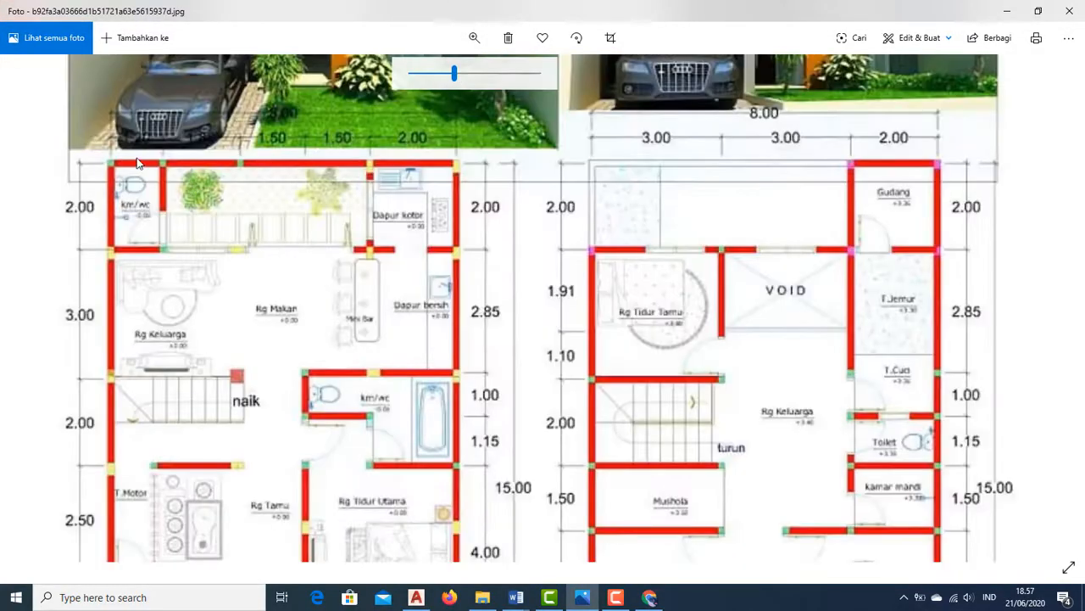
left_click_drag(153, 176, 159, 239)
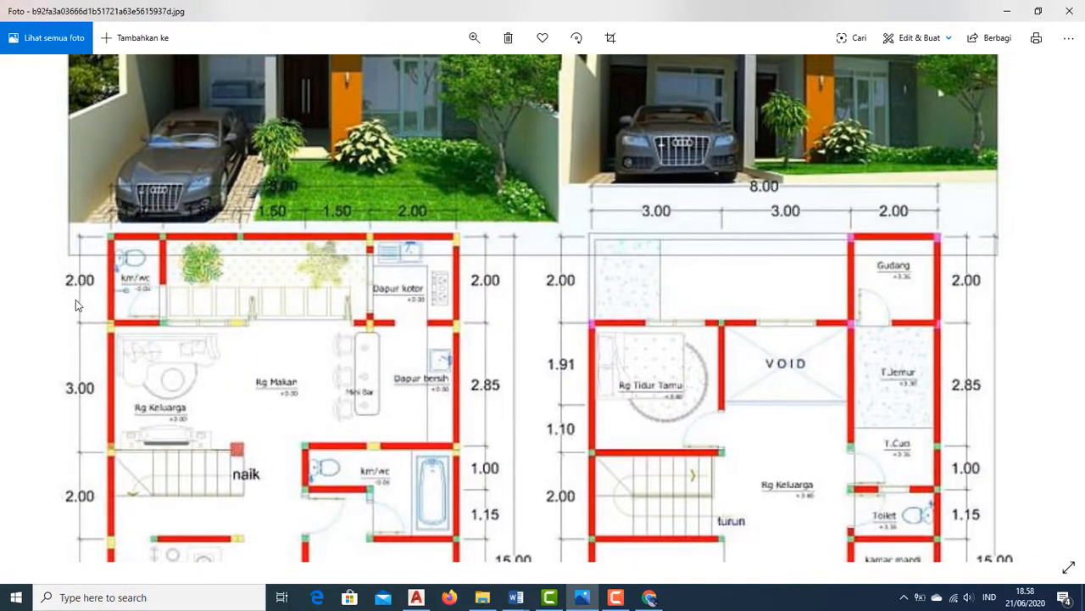
left_click(416, 597)
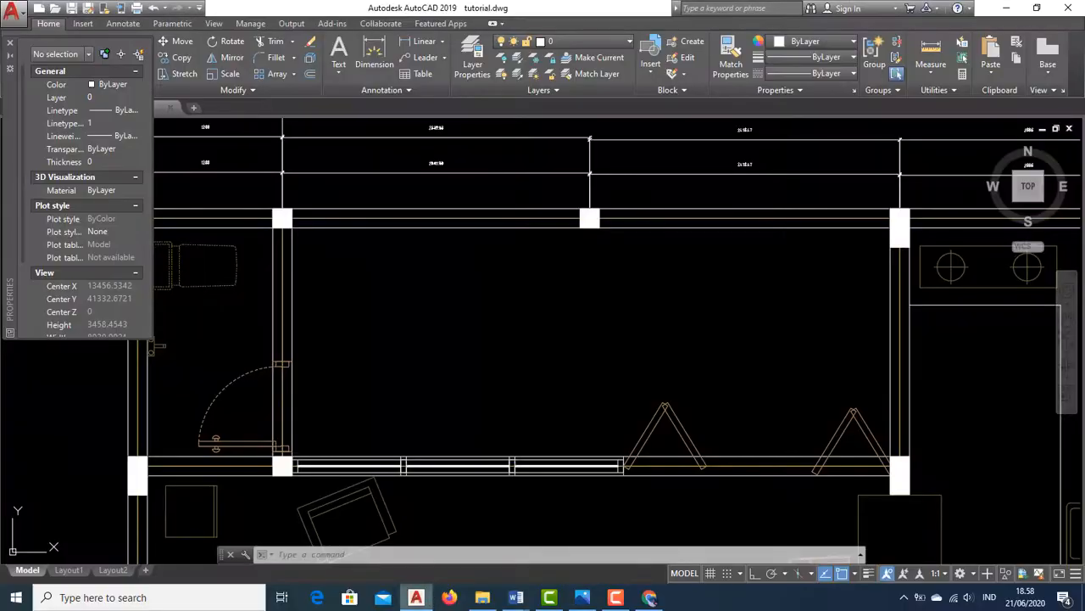
Add a vertical dimension along the left outer wall from the top-left corner to the next column, placed left of the wall
middle_click_drag(224, 295, 439, 332)
scroll(439, 331, "down", 2)
scroll(361, 294, "up", 2)
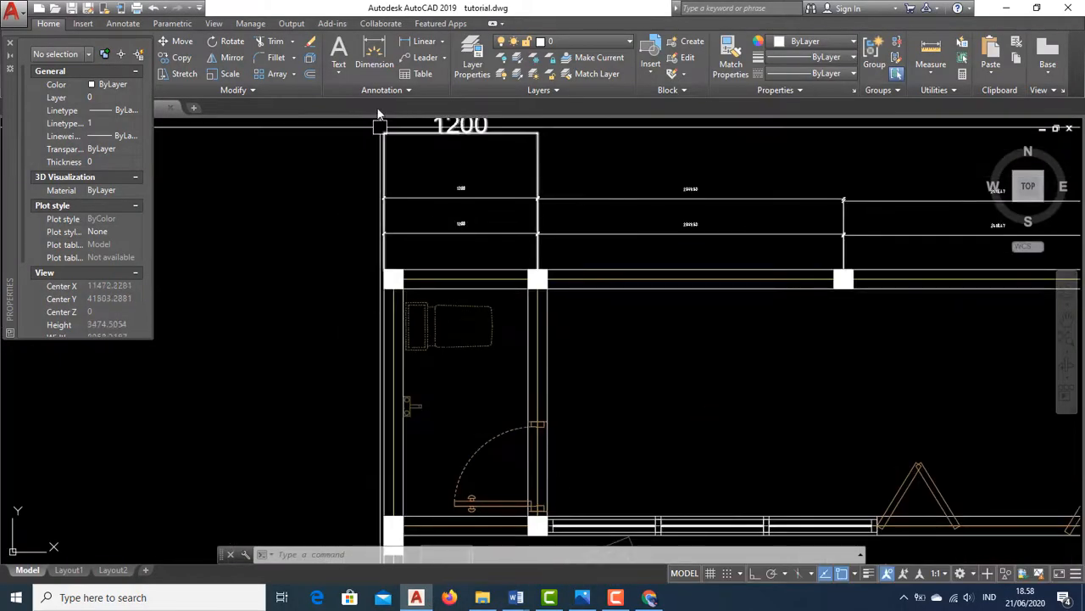
left_click(379, 51)
scroll(388, 235, "up", 4)
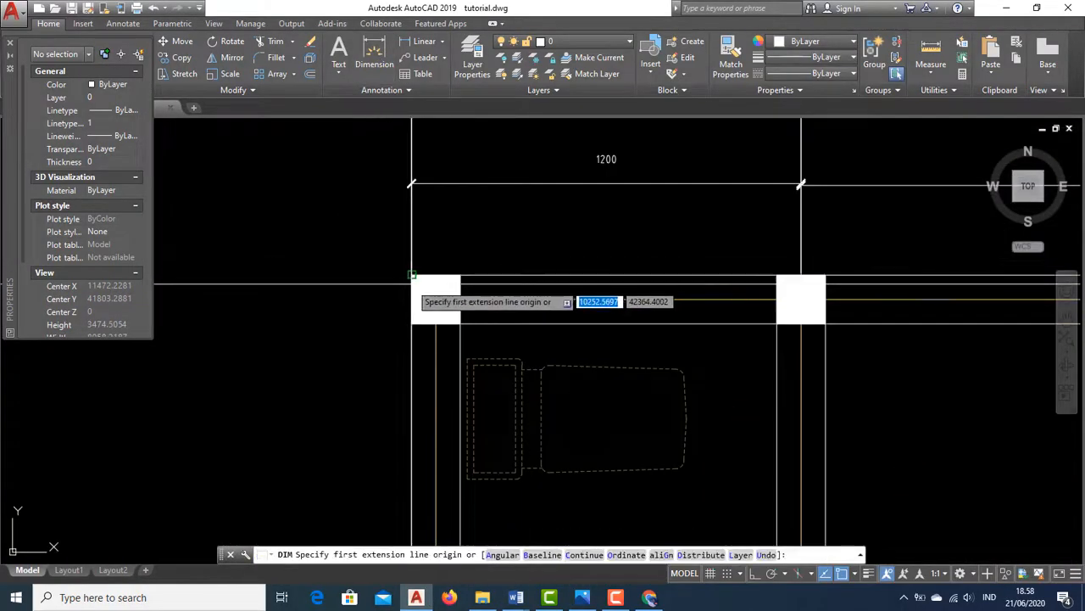
left_click(412, 270)
middle_click_drag(439, 333, 412, 122)
scroll(379, 319, "down", 4)
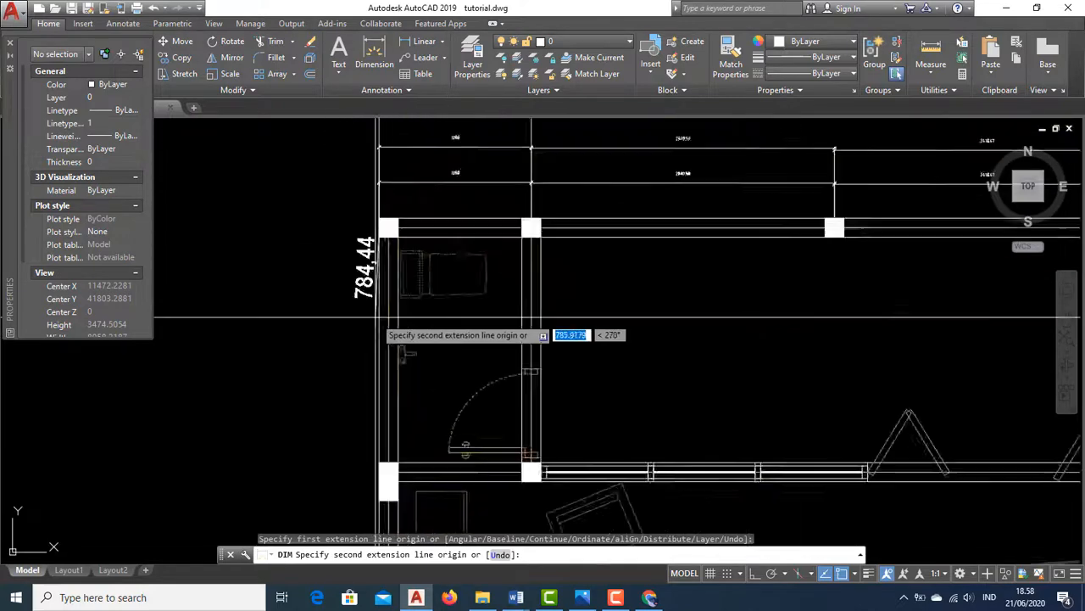
scroll(387, 534, "up", 2)
left_click(378, 413)
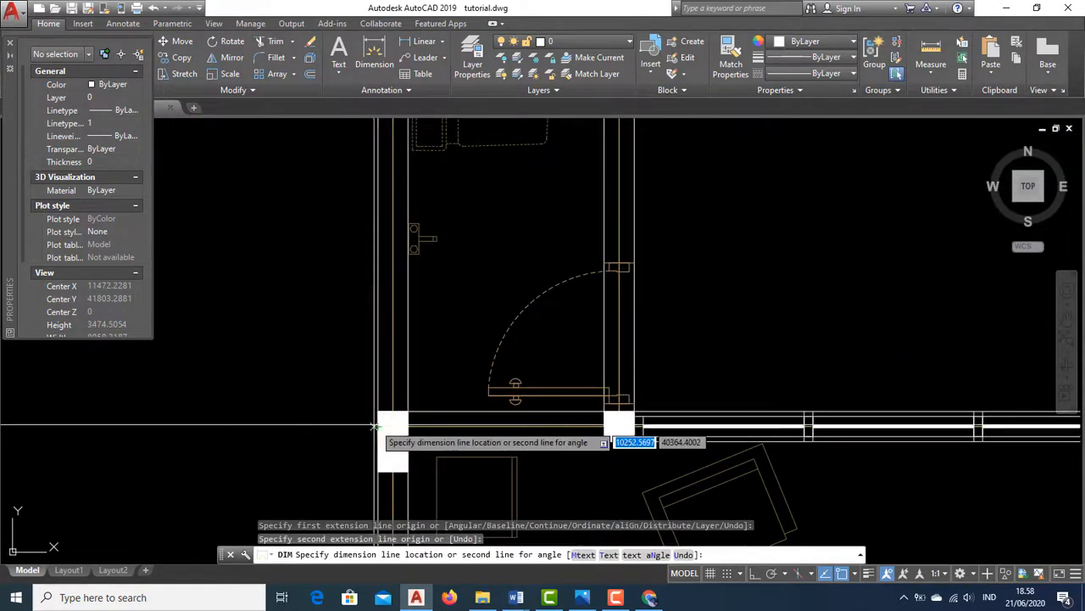
left_click(294, 415)
scroll(373, 332, "down", 4)
middle_click_drag(415, 344, 383, 381)
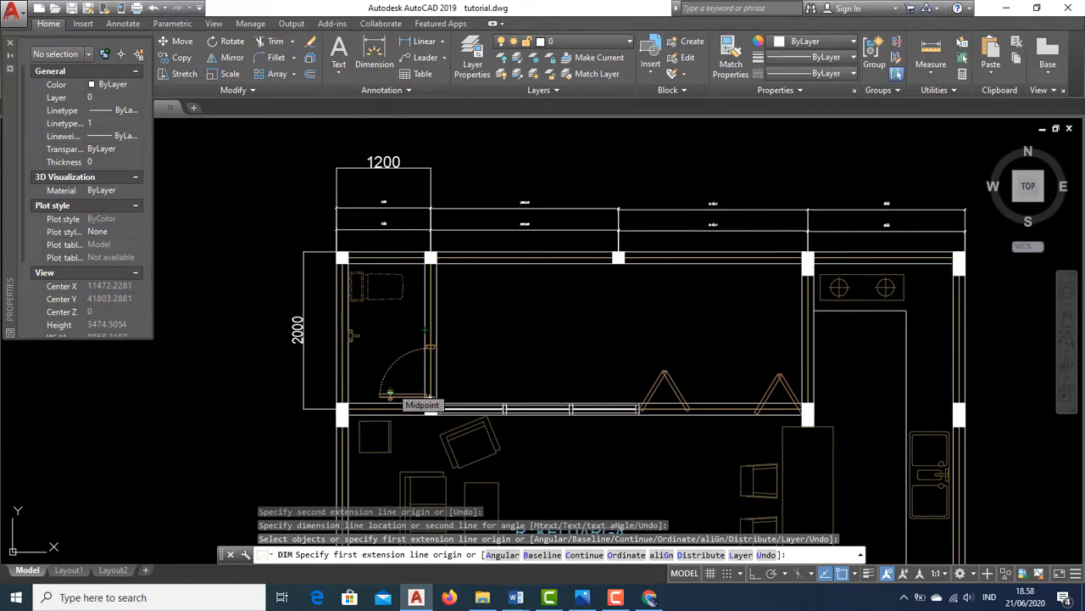
Compare the ISO-25 dimension style with Aec_Arch_M in the Dimension Style Manager
left_click(405, 90)
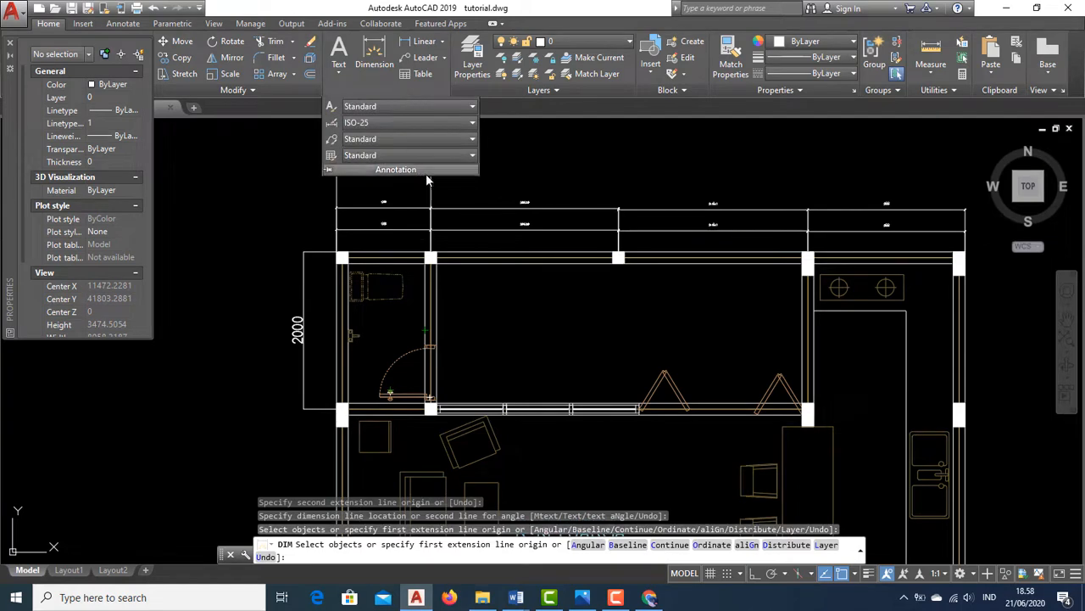
left_click(473, 123)
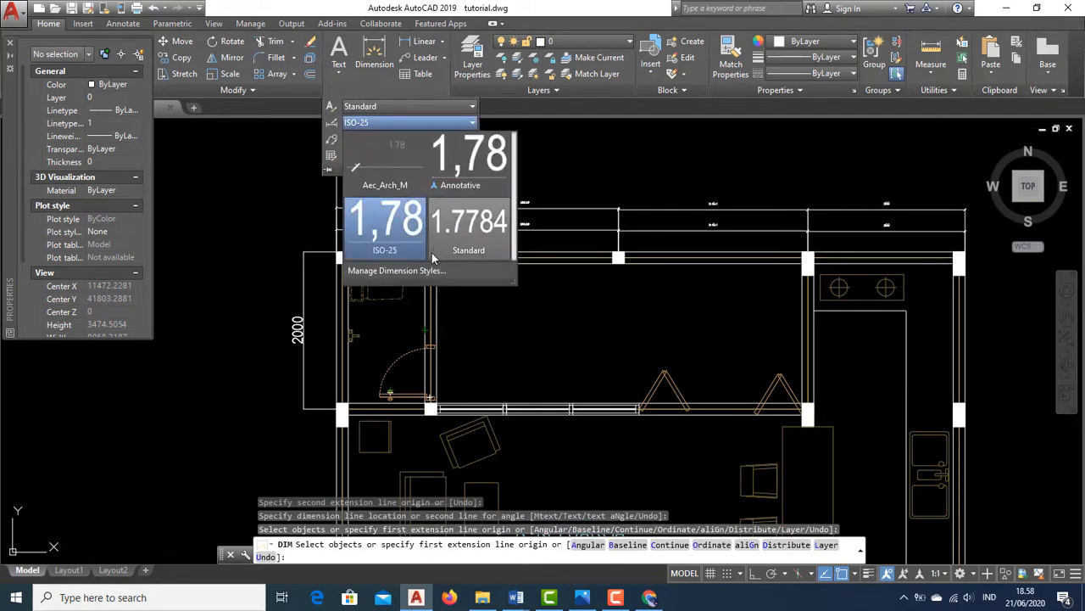
left_click(417, 271)
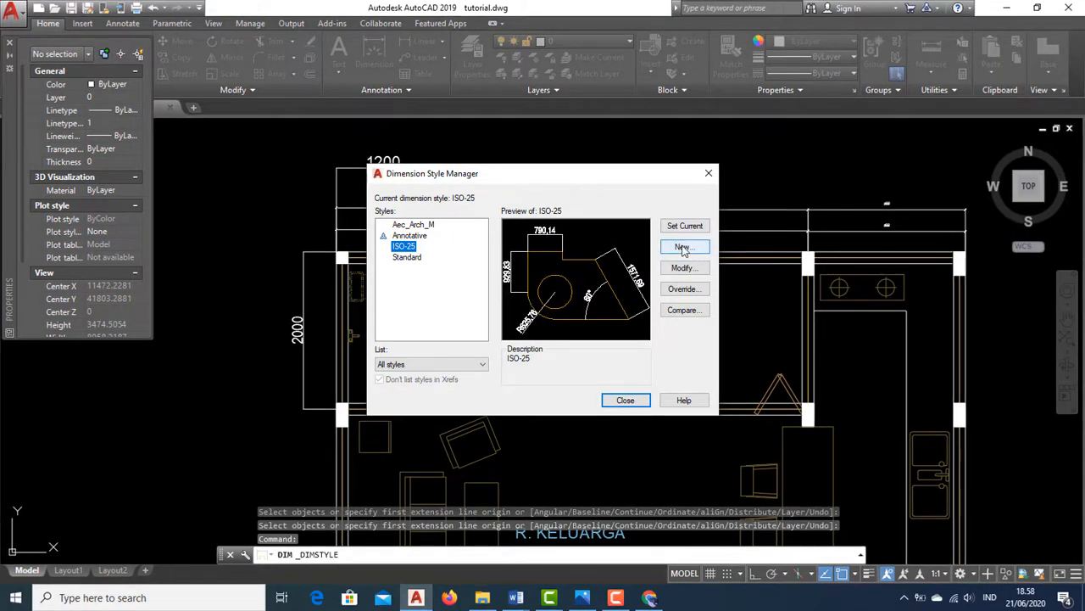
left_click(684, 310)
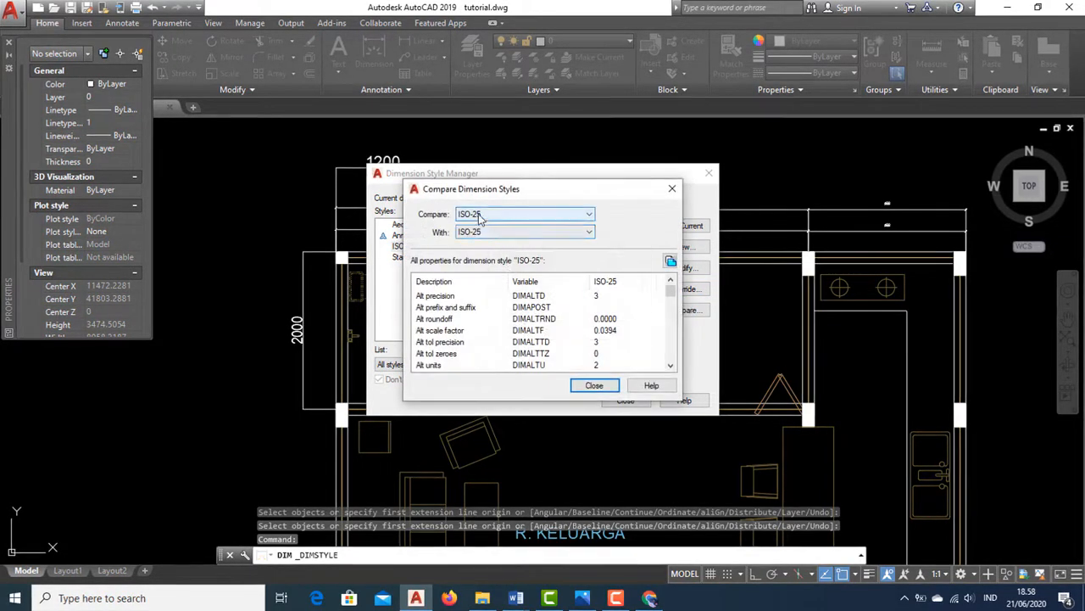
left_click(480, 233)
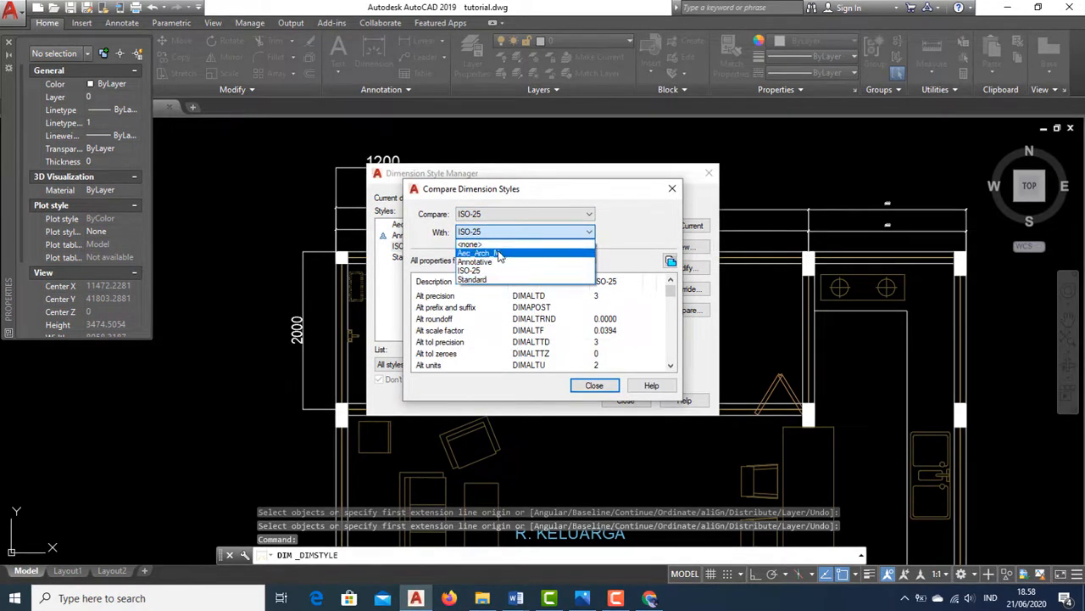
left_click(498, 254)
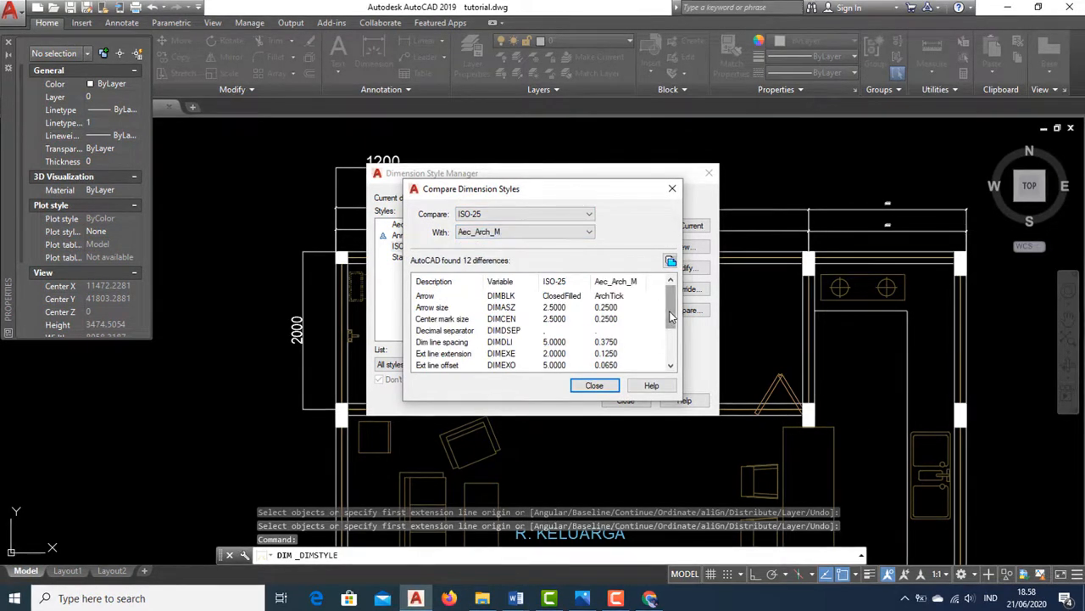
left_click_drag(671, 314, 687, 352)
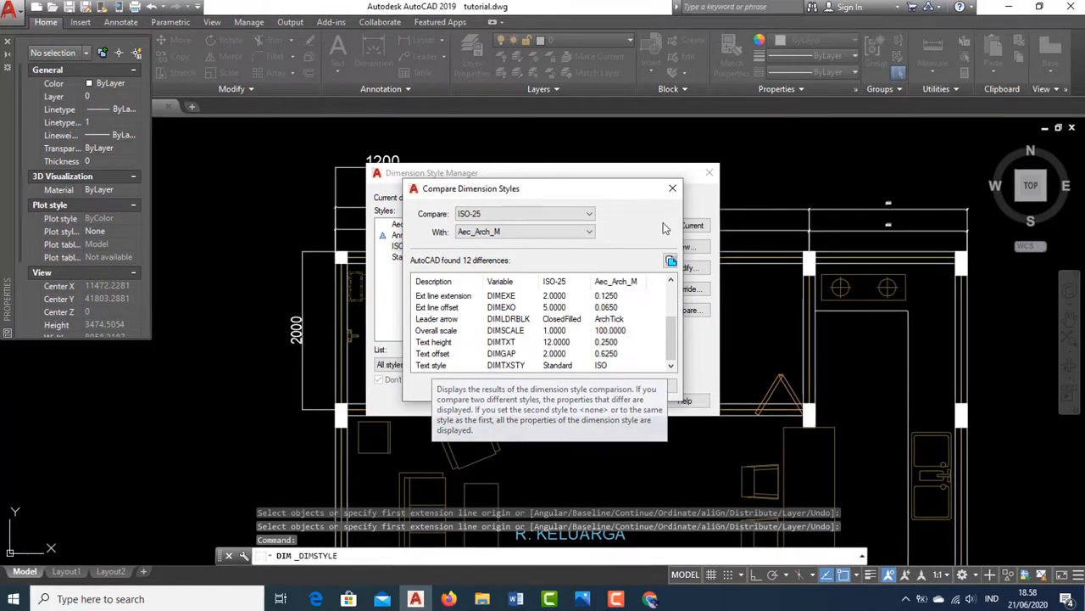
left_click(673, 187)
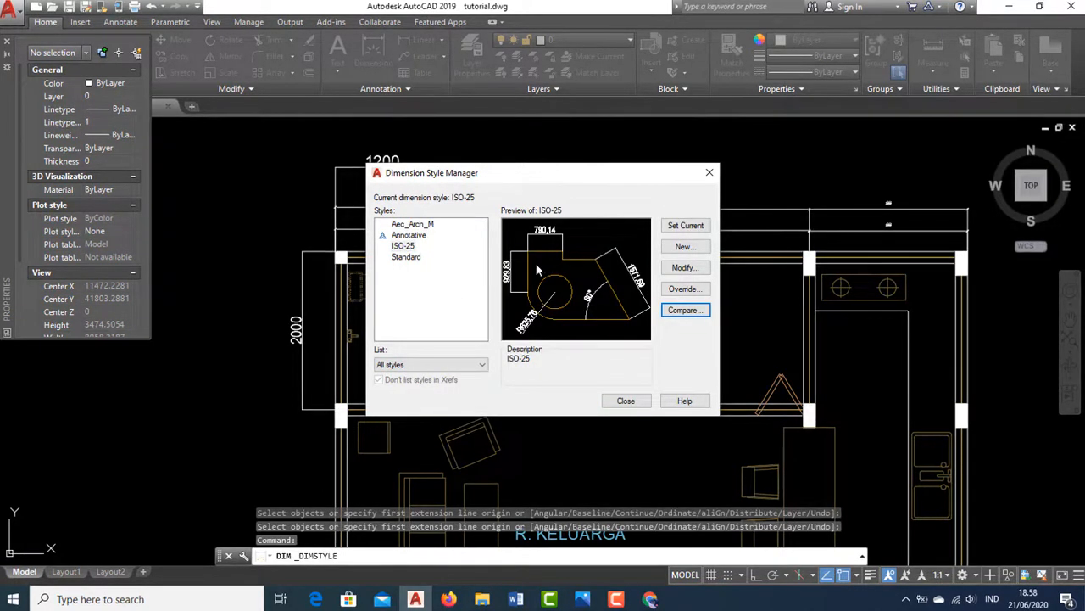
Create a new dimension style named SKALA 1-100 starting from ISO-25
left_click(685, 246)
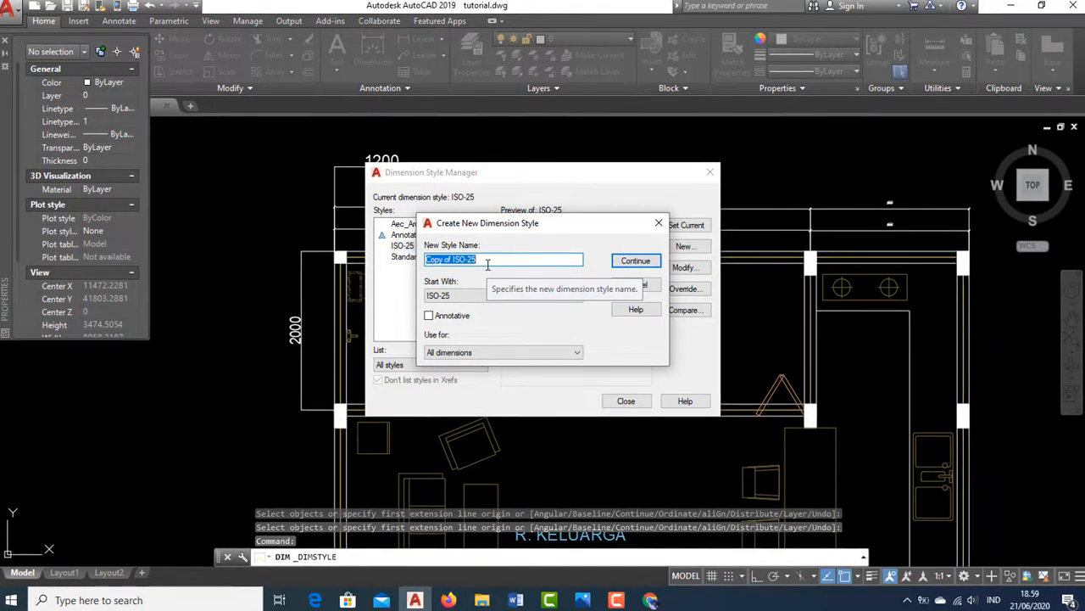
type("SA")
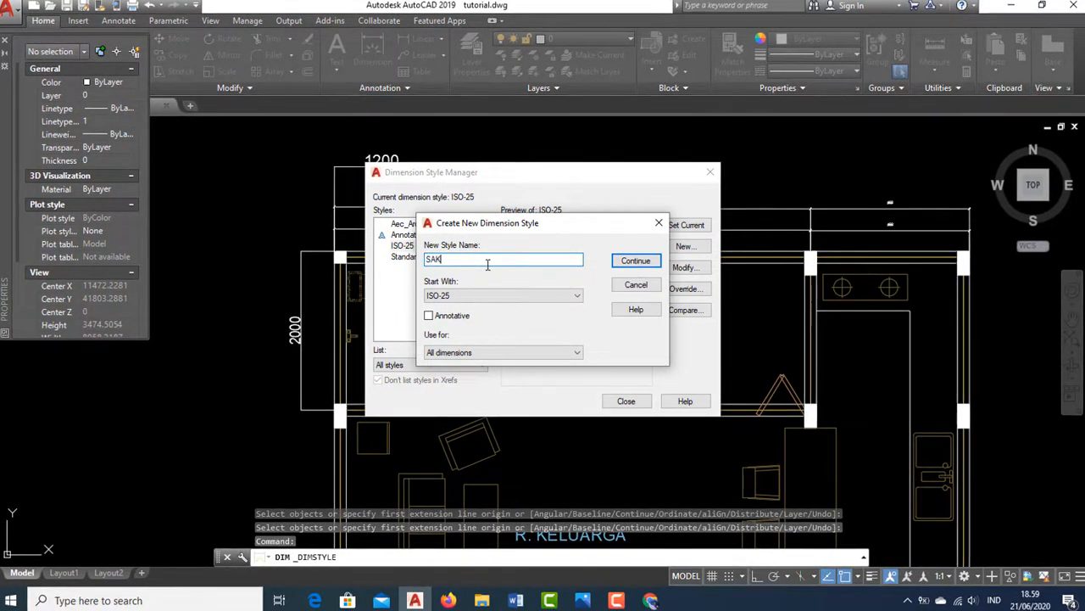
type("KALA")
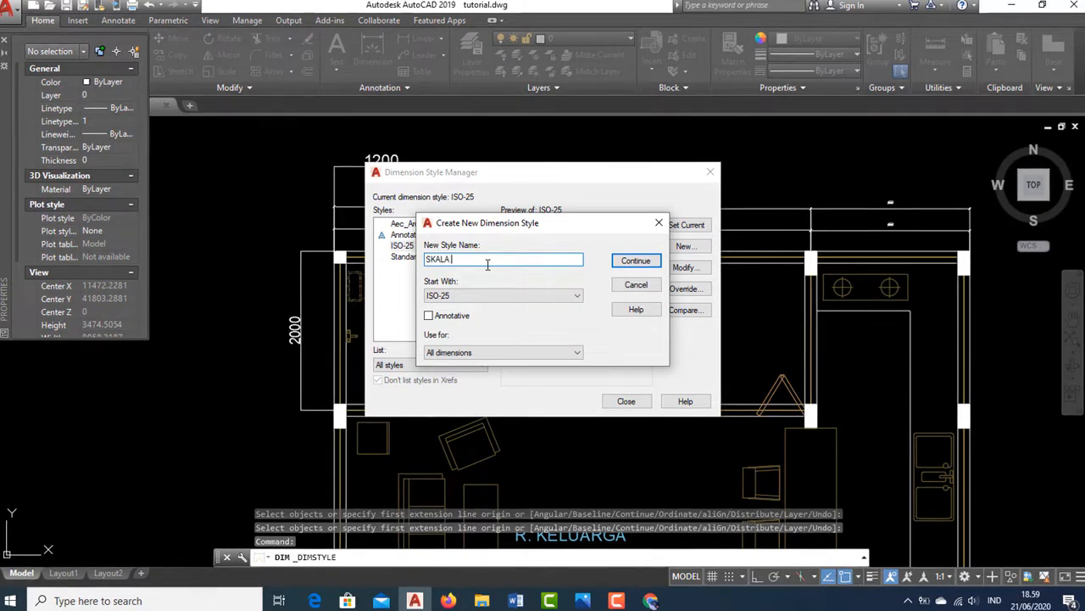
type(" 1-100")
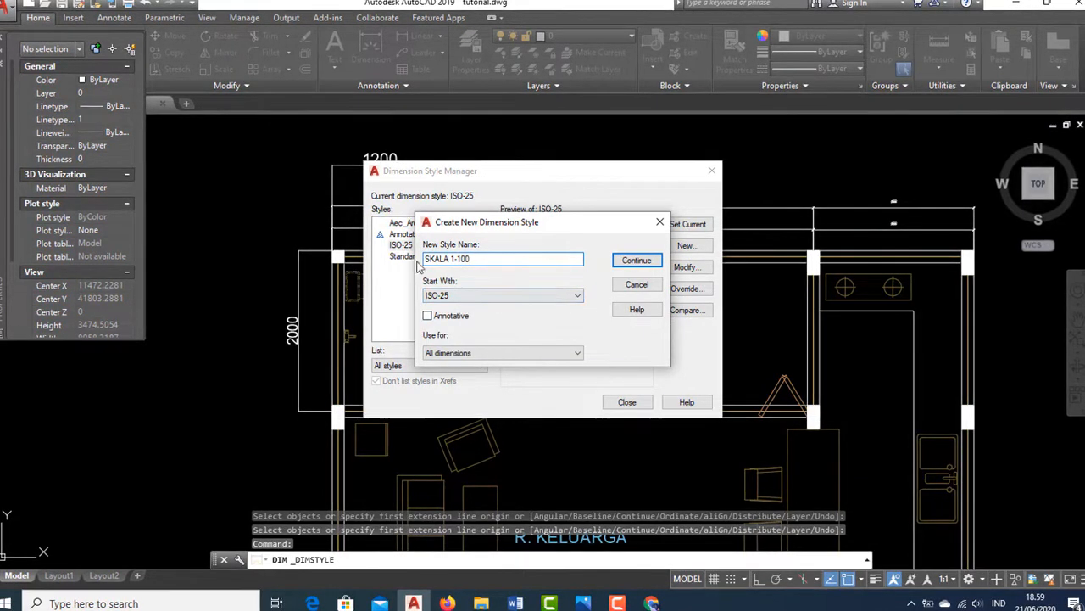
left_click(635, 260)
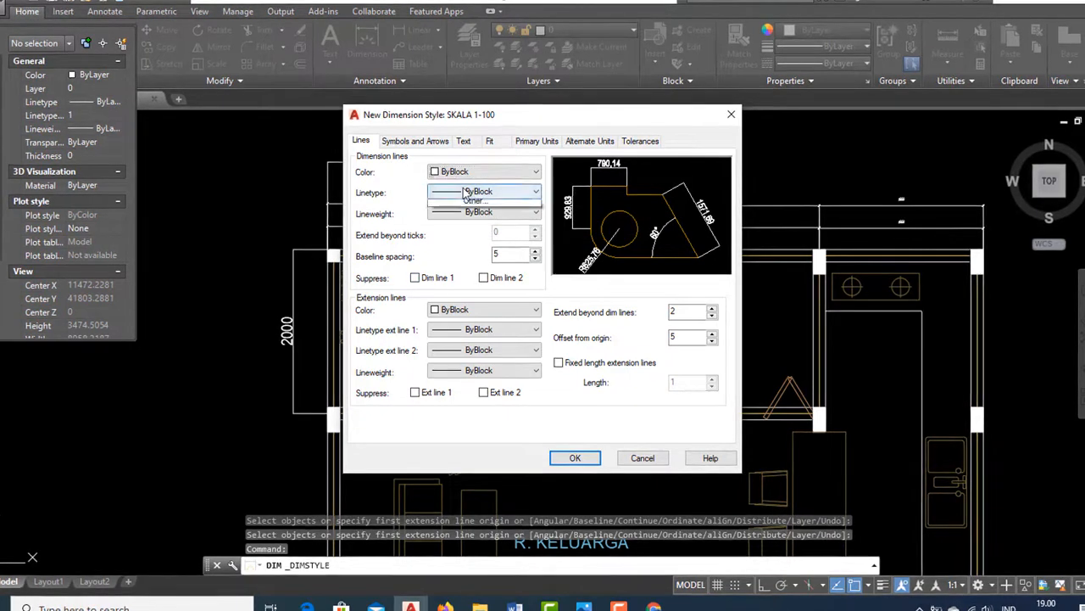
Set the extension lines' offset from origin to 50 and extension beyond dimension lines to 50
left_click(465, 192)
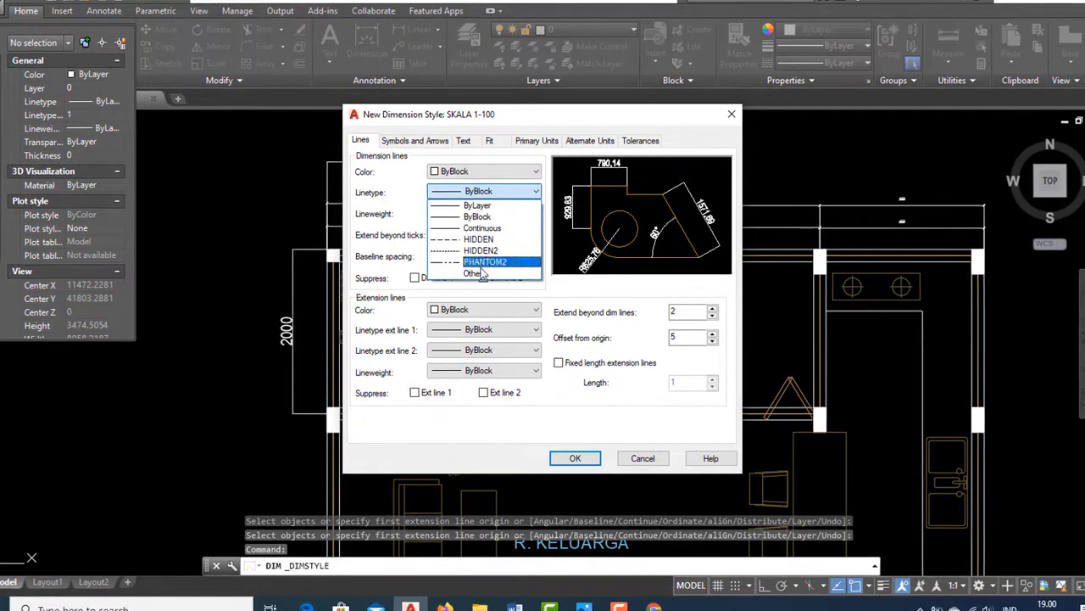
left_click(463, 291)
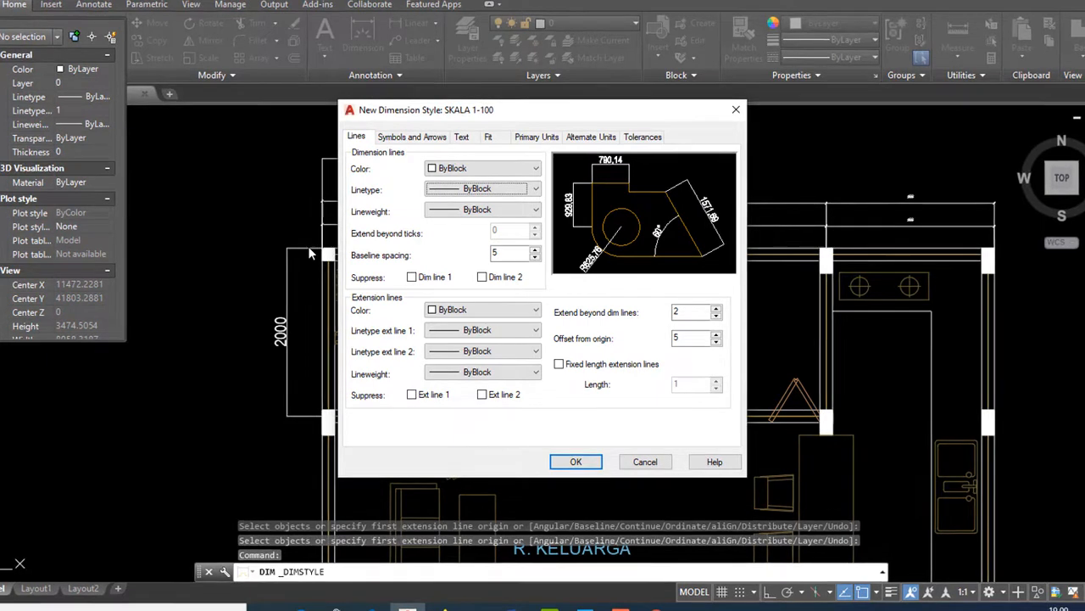
left_click(703, 339)
type("0")
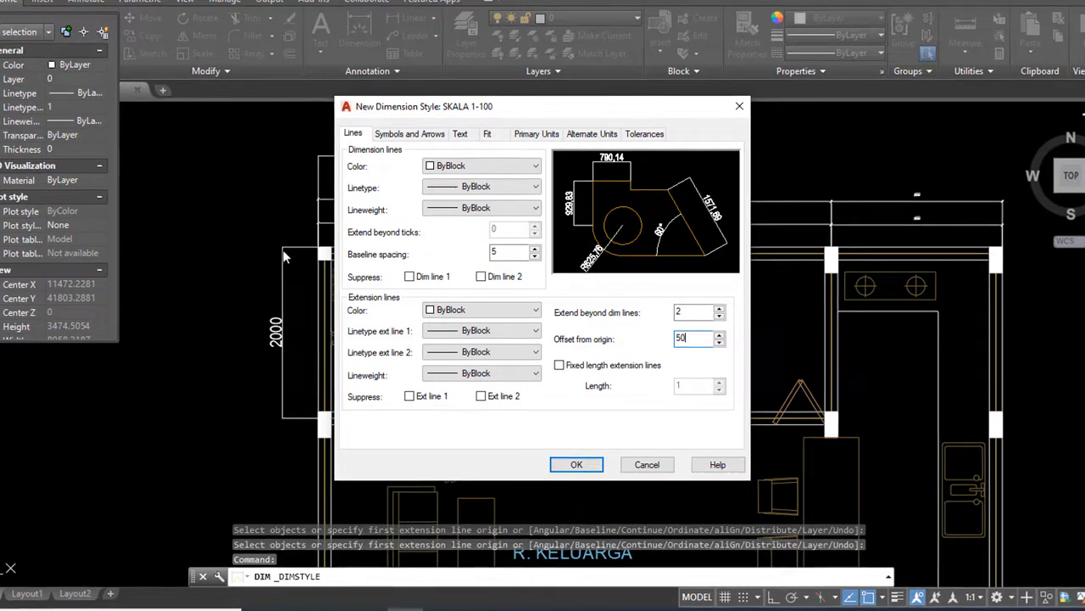
left_click(692, 312)
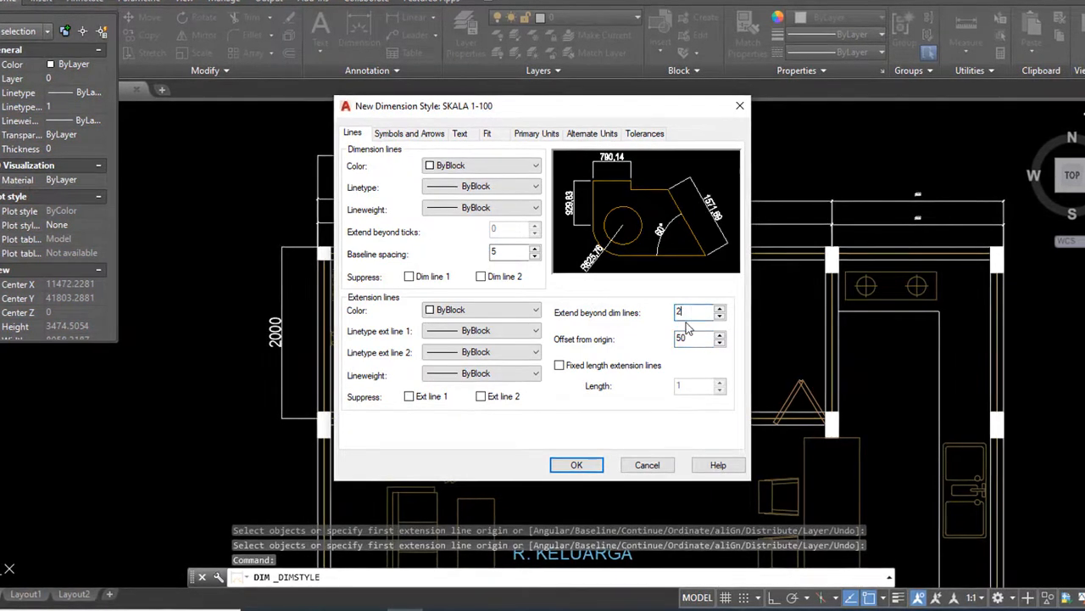
key("BackSpace")
type("50")
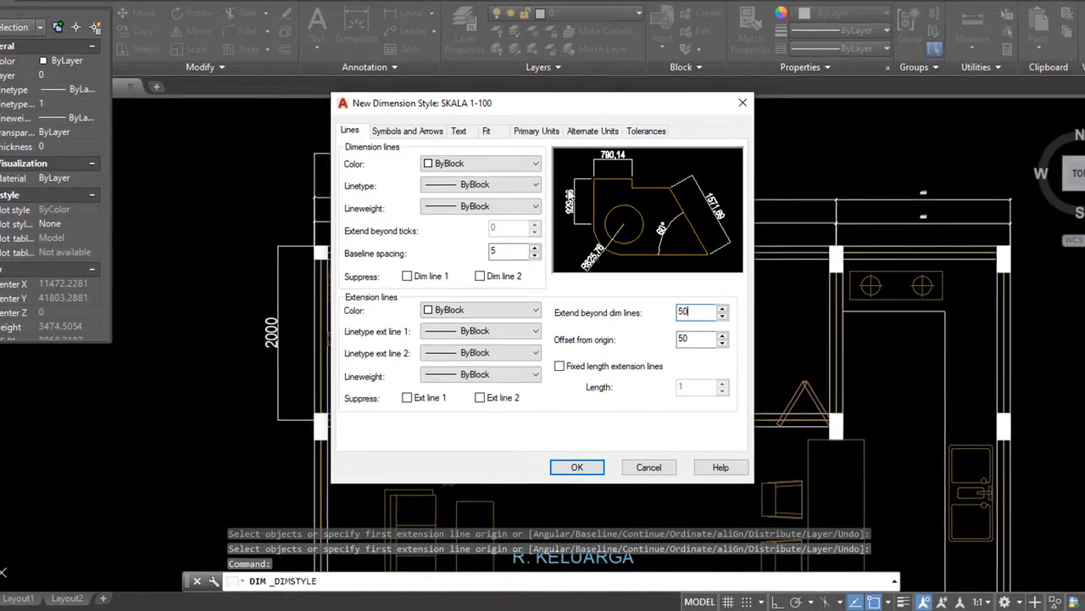
left_click(438, 132)
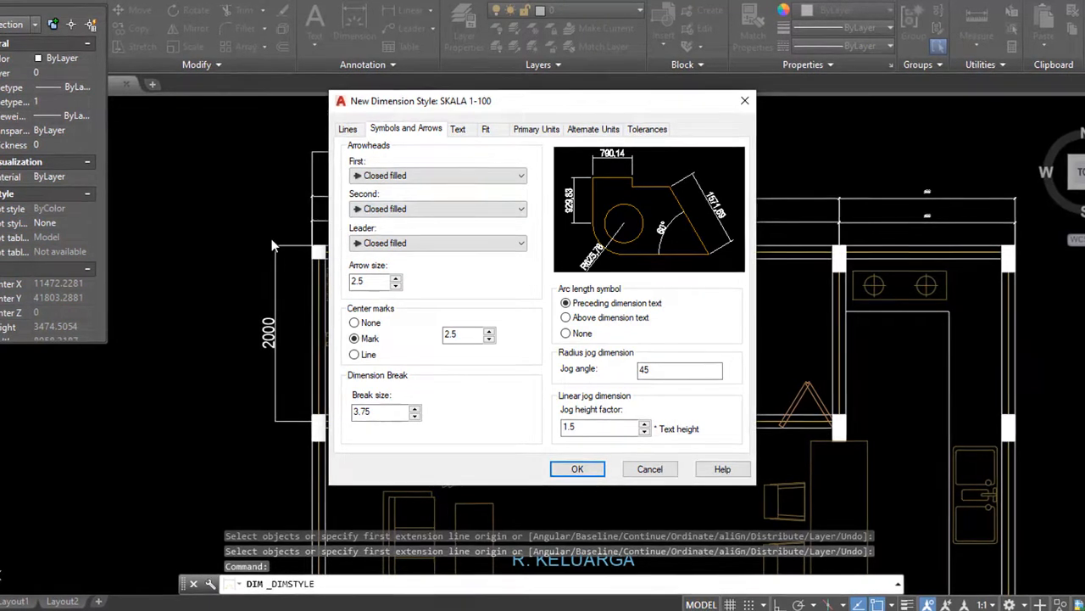
Set both dimension arrowheads to Oblique, keeping the leader arrowhead as Closed filled
left_click(439, 174)
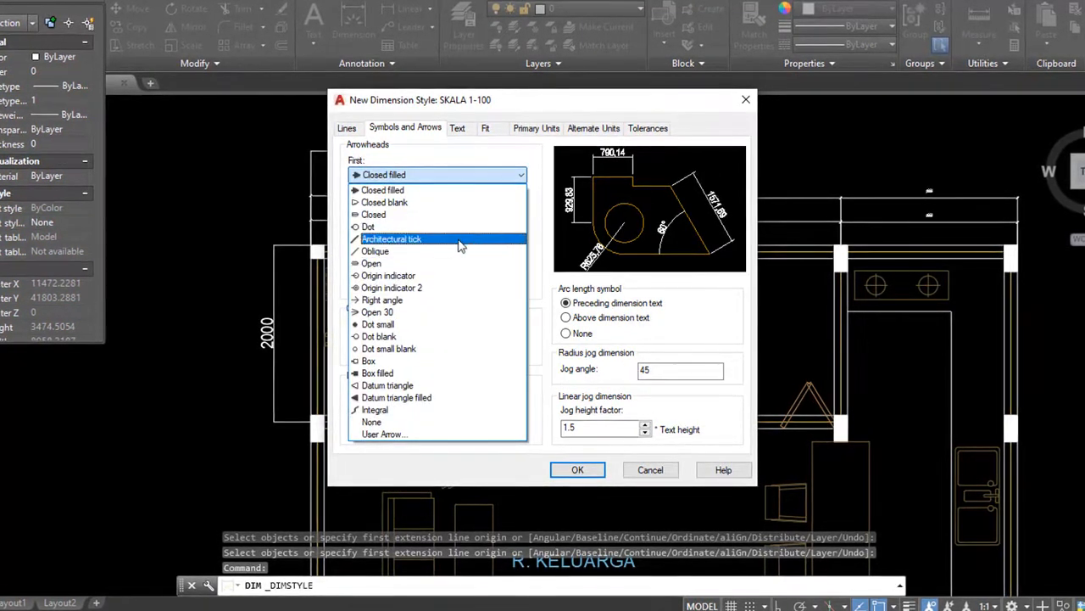
left_click(441, 240)
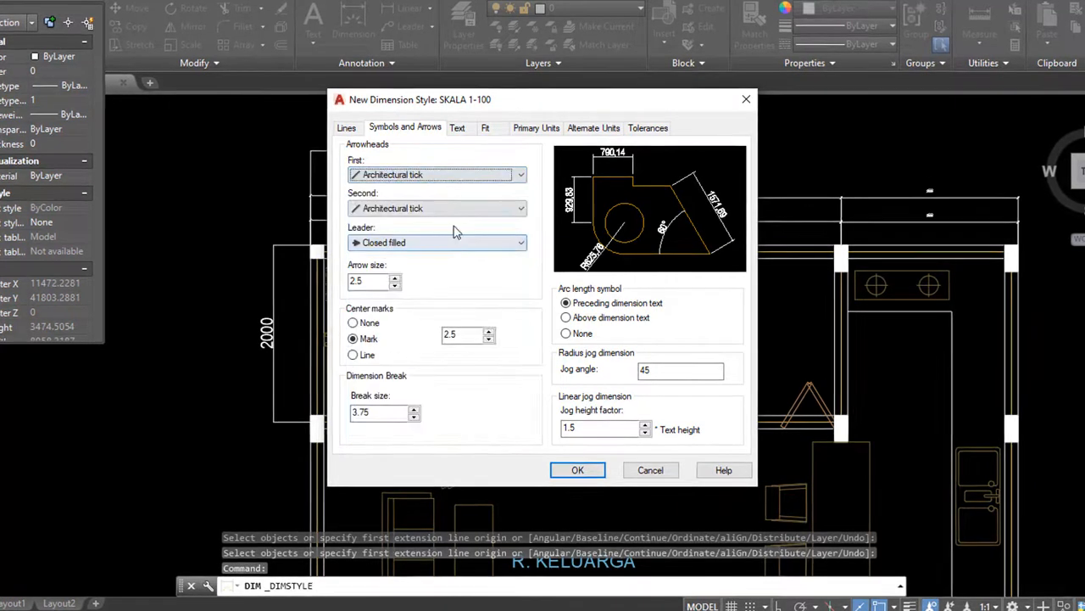
left_click(438, 175)
left_click(398, 255)
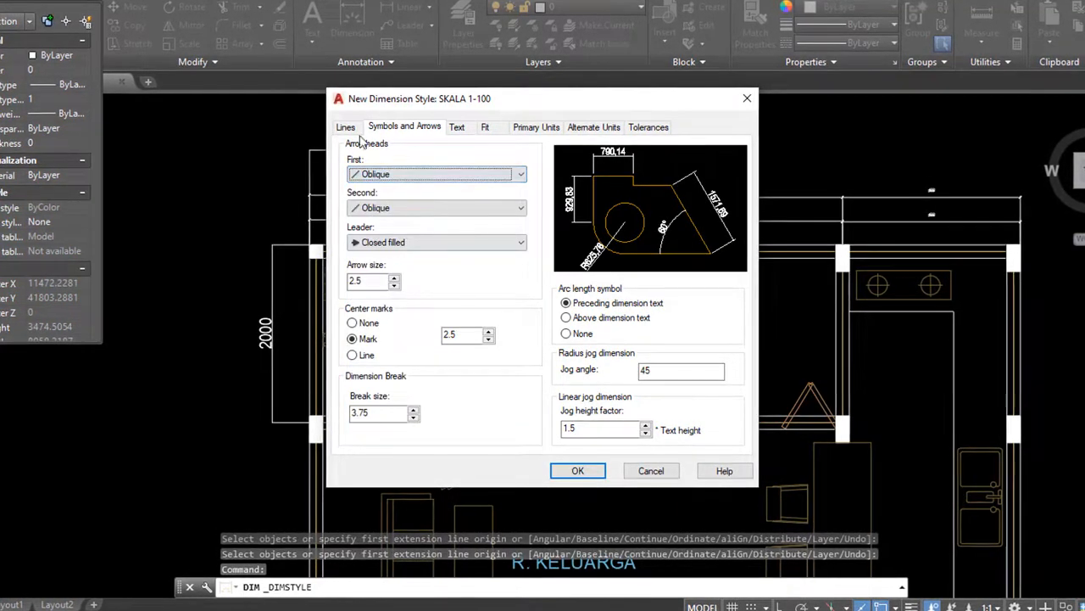
left_click(404, 242)
left_click(390, 257)
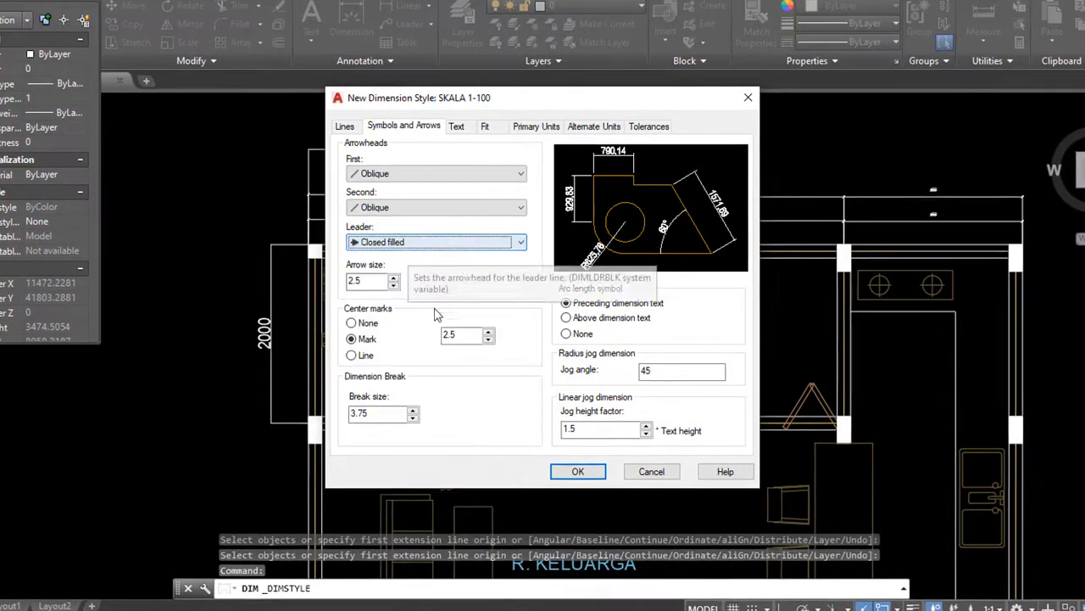
Set the arrow size to 12.5 and edit the dimension break size
left_click_drag(330, 251, 398, 300)
left_click_drag(475, 303, 333, 251)
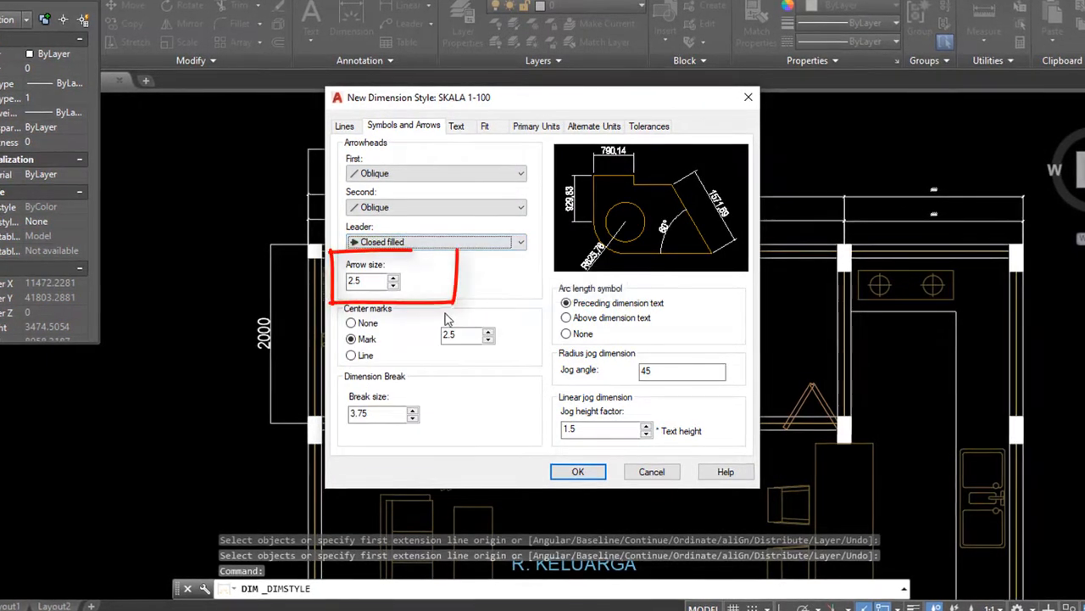
left_click(348, 281)
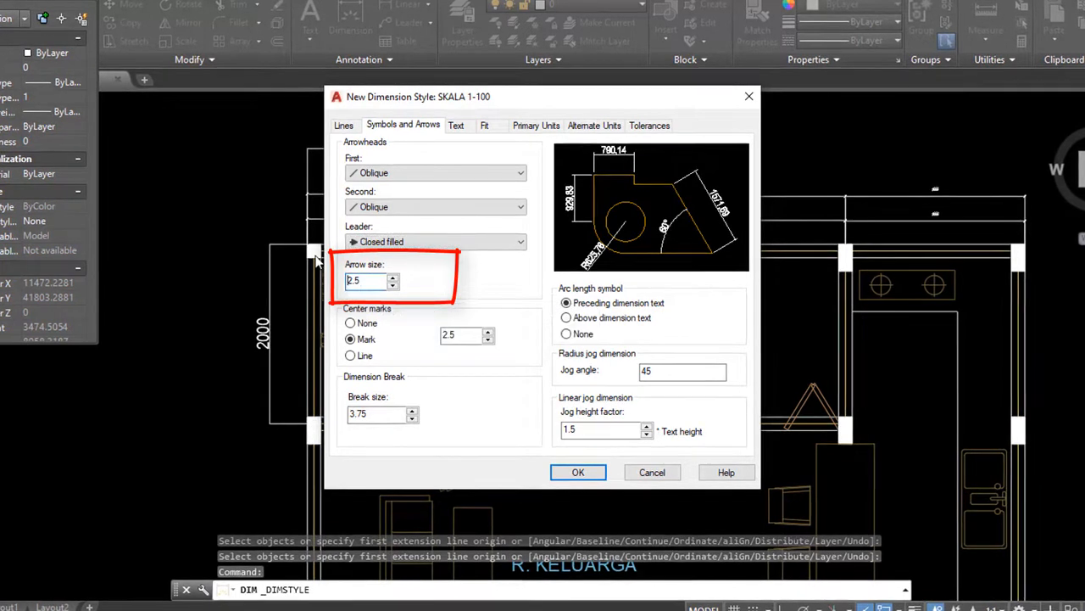
type("1")
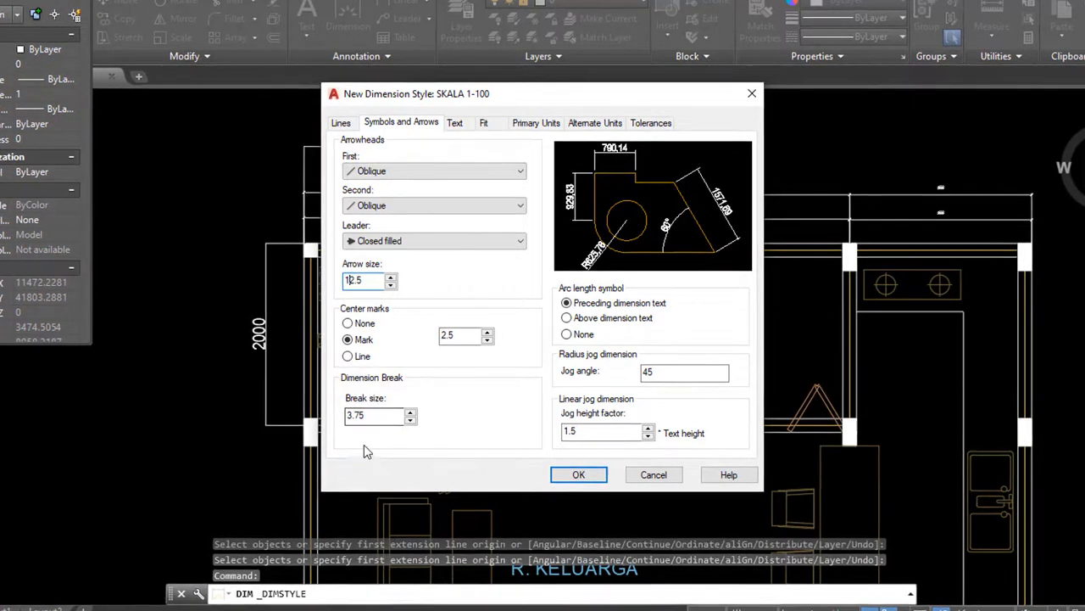
left_click_drag(352, 415, 341, 417)
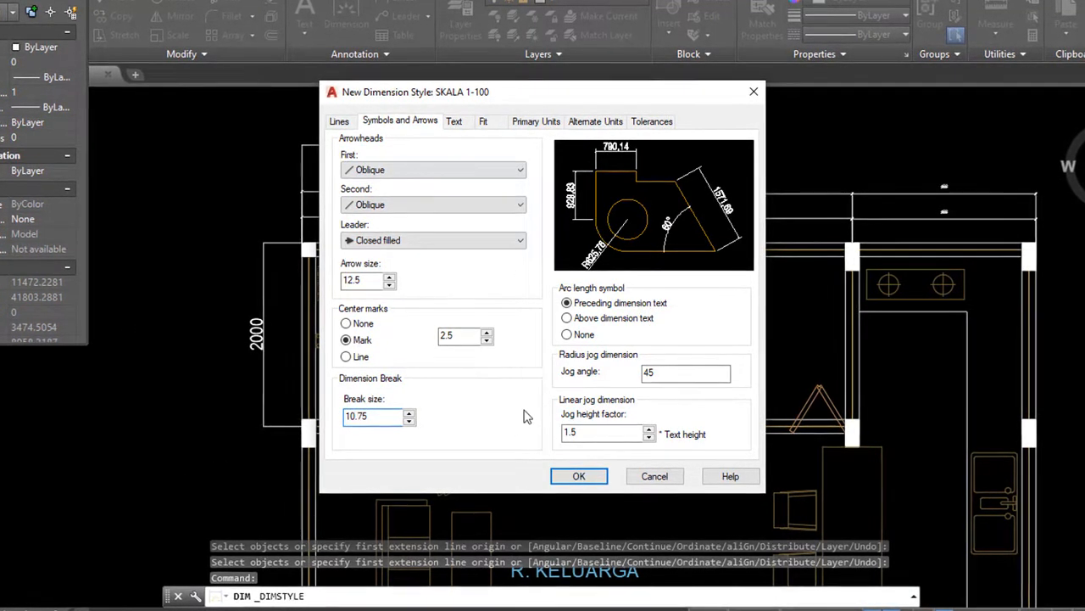
Browse the available fonts in the Text Style dialog for the dimension text, then cancel it
left_click(454, 123)
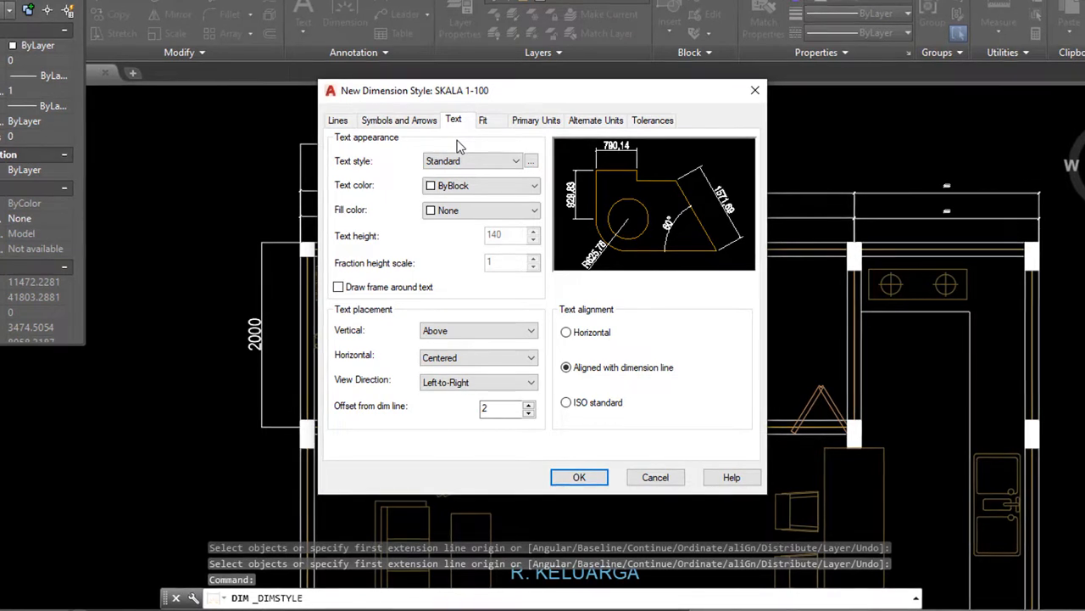
left_click(518, 161)
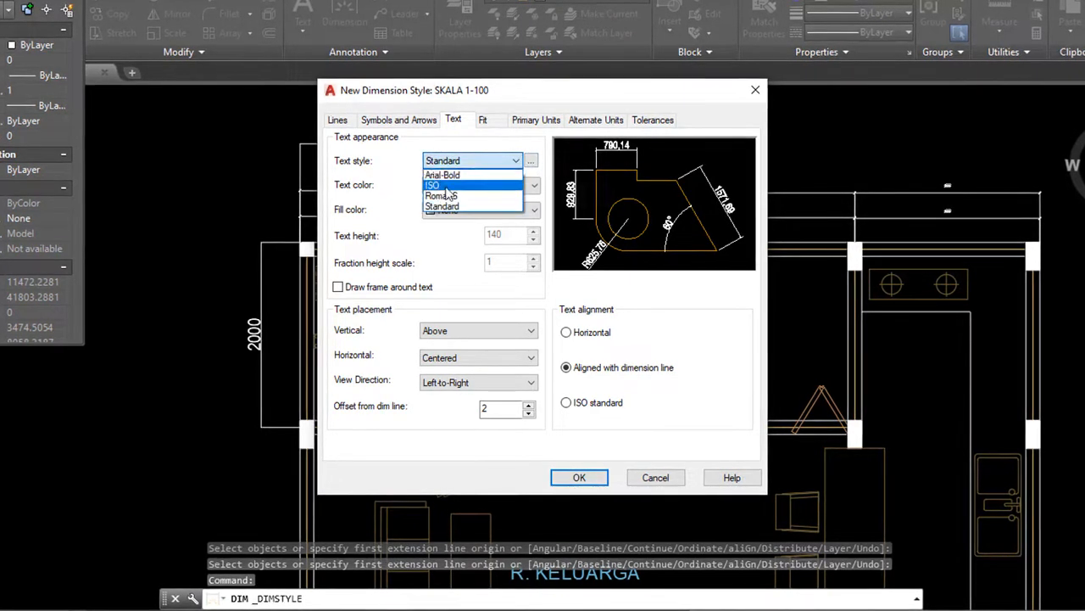
left_click(535, 169)
left_click(530, 161)
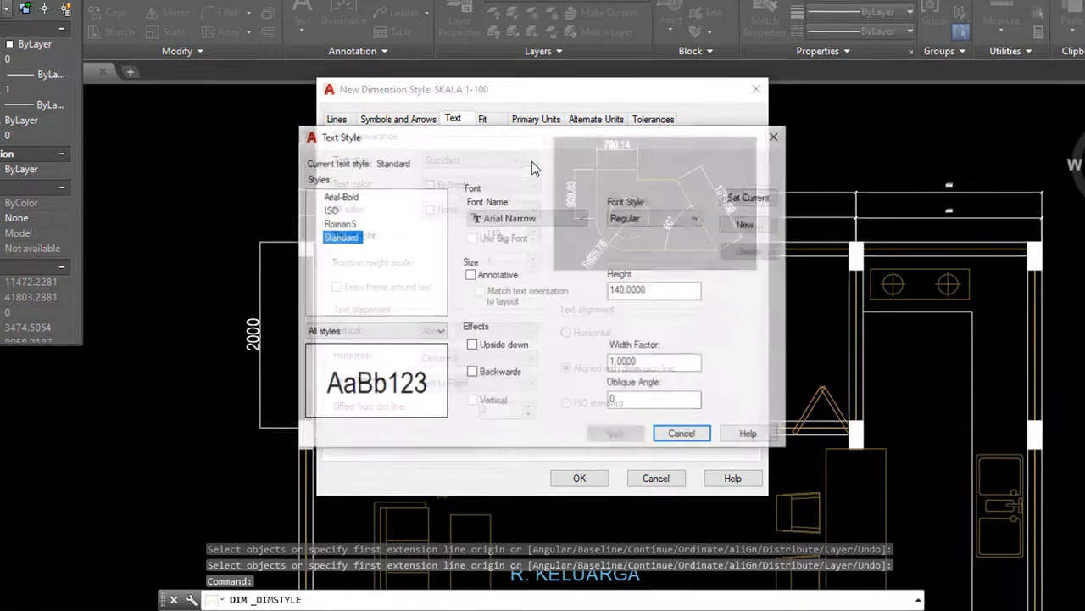
left_click(533, 218)
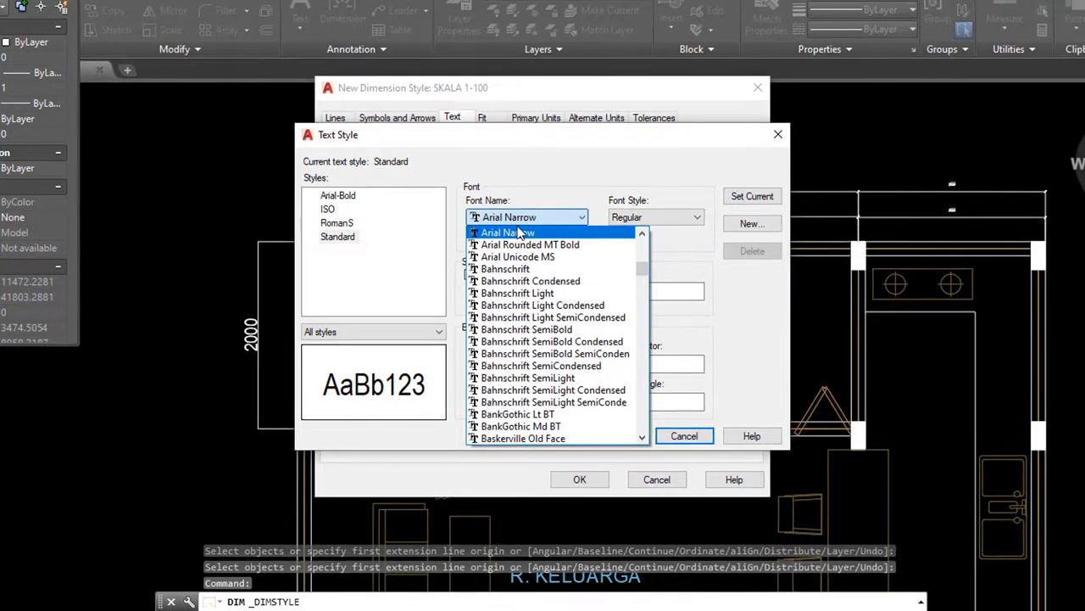
scroll(538, 303, "down", 5)
scroll(538, 303, "up", 12)
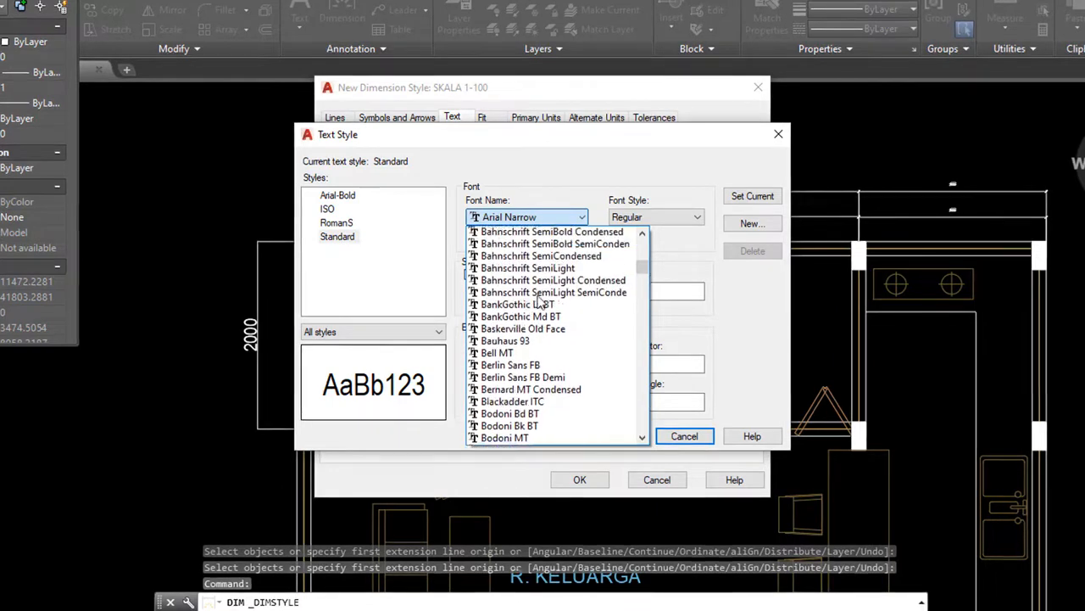
scroll(538, 303, "up", 8)
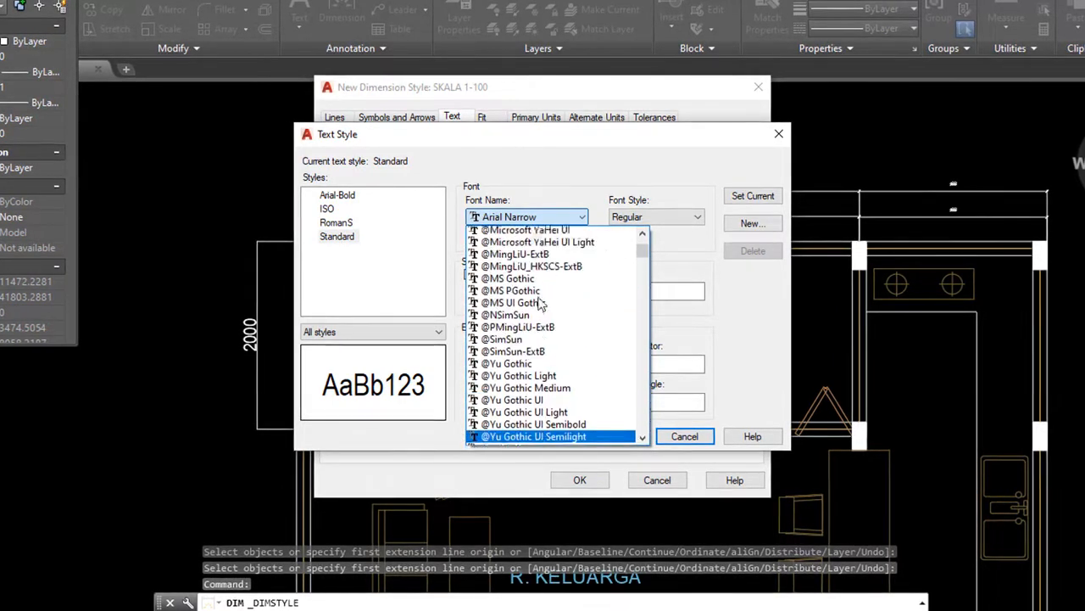
scroll(540, 303, "up", 1)
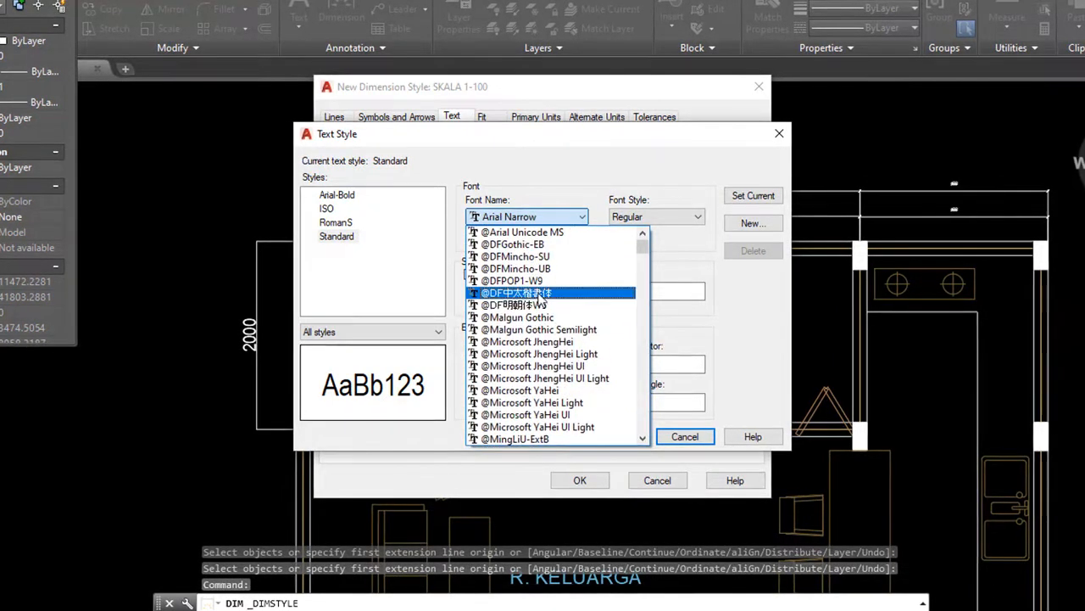
scroll(534, 299, "down", 15)
scroll(527, 297, "down", 9)
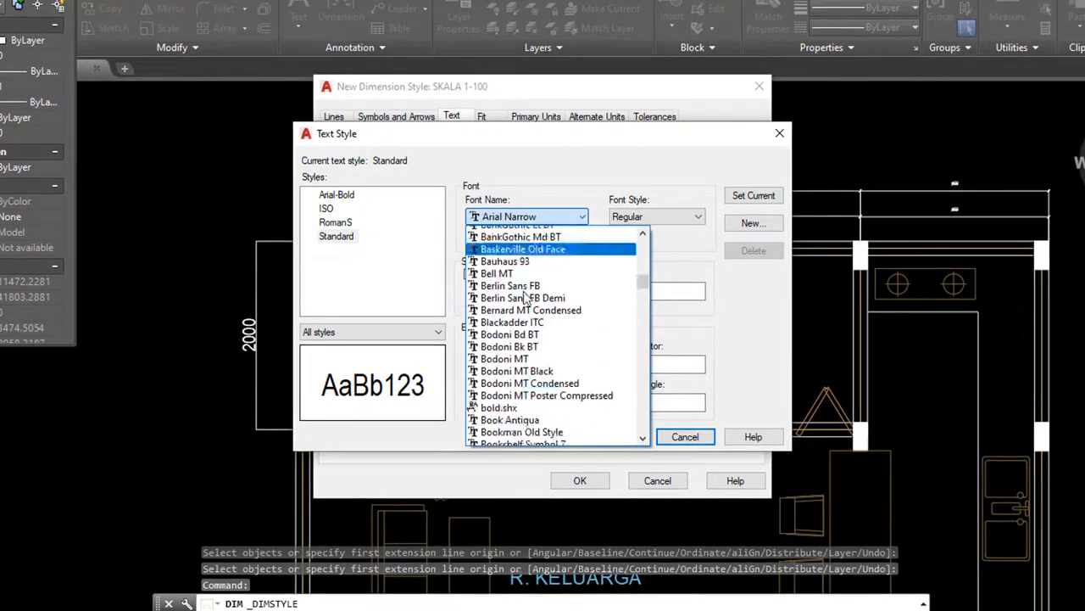
scroll(527, 301, "down", 1)
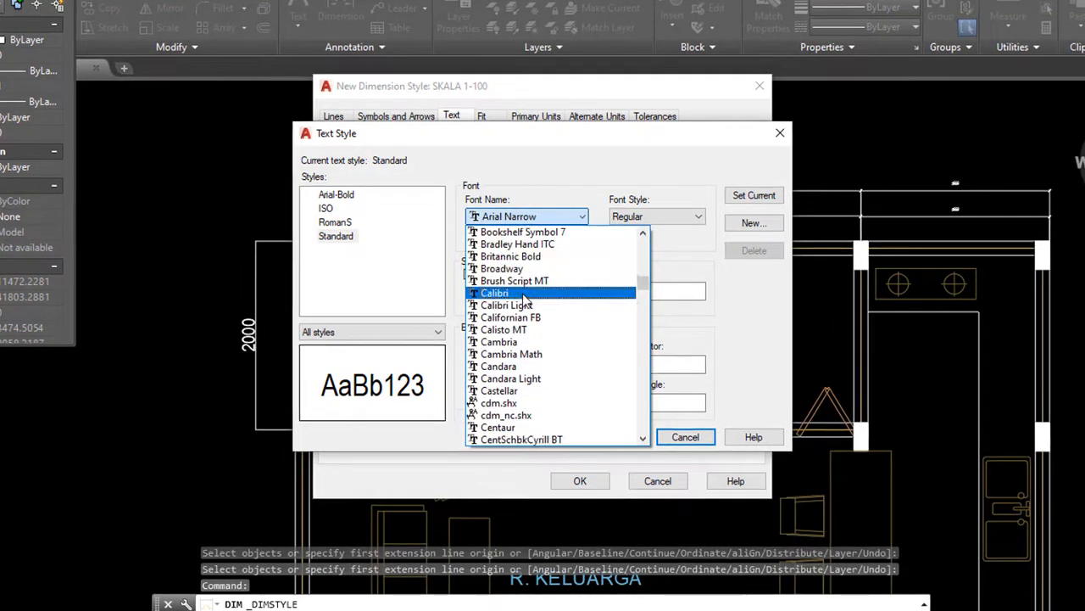
scroll(545, 275, "down", 2)
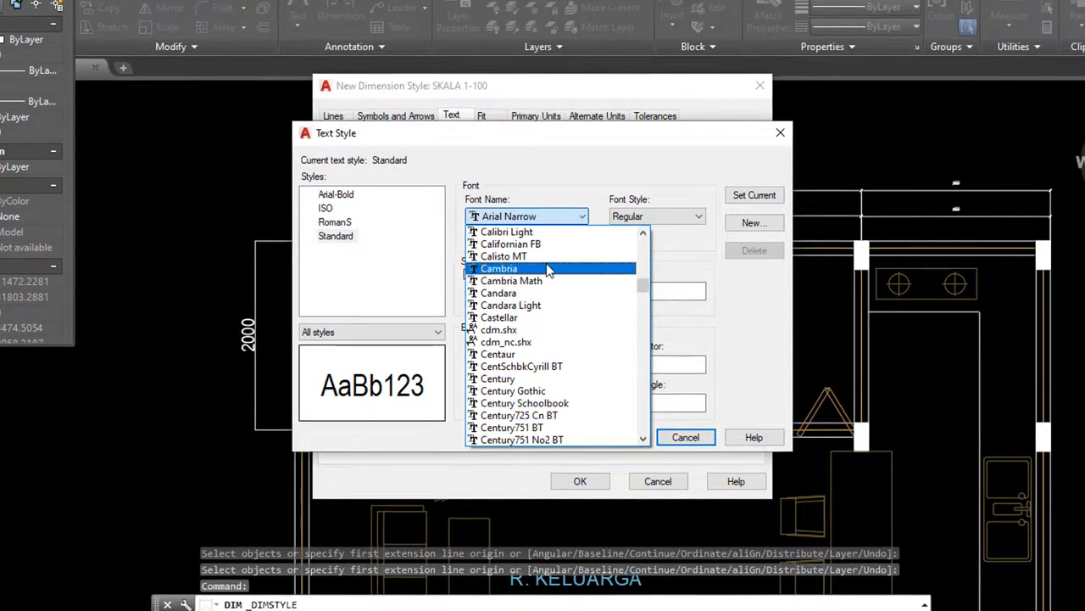
left_click(530, 175)
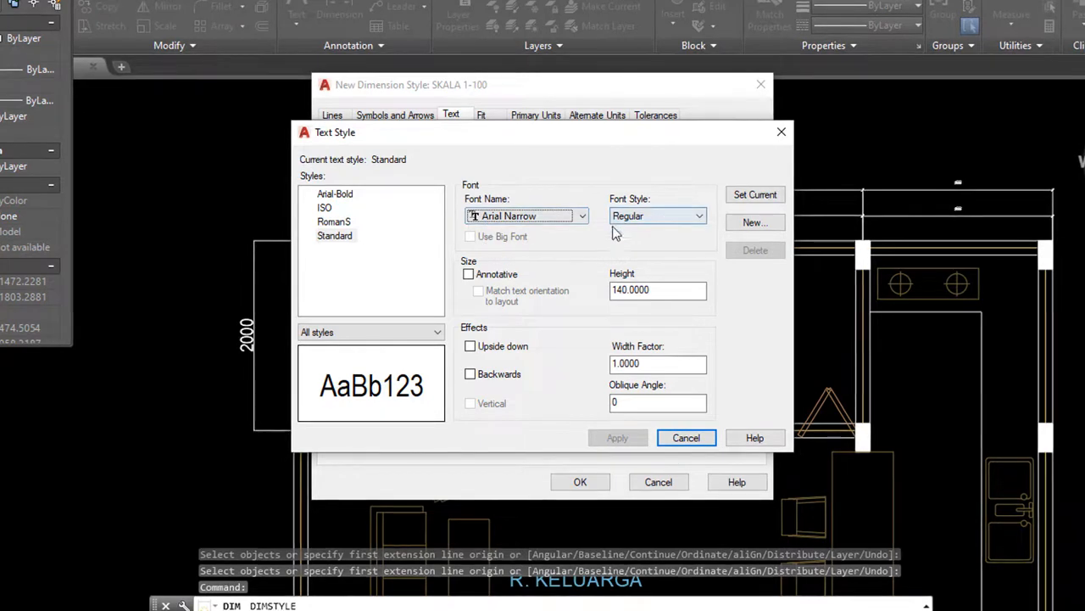
left_click(699, 438)
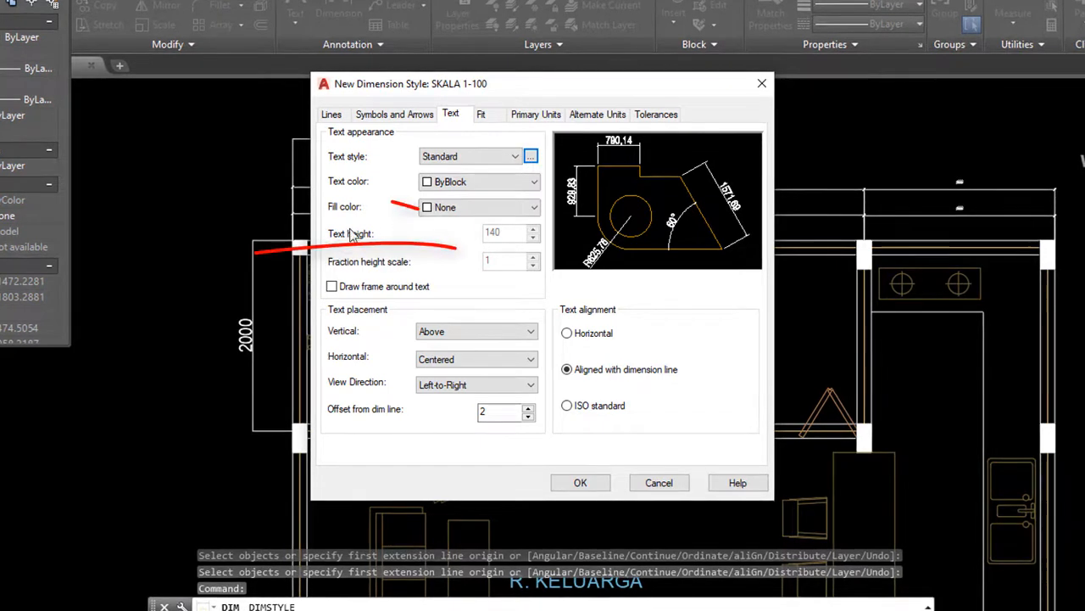
Set the dimension text style to ISO and the text height to 150
left_click(511, 164)
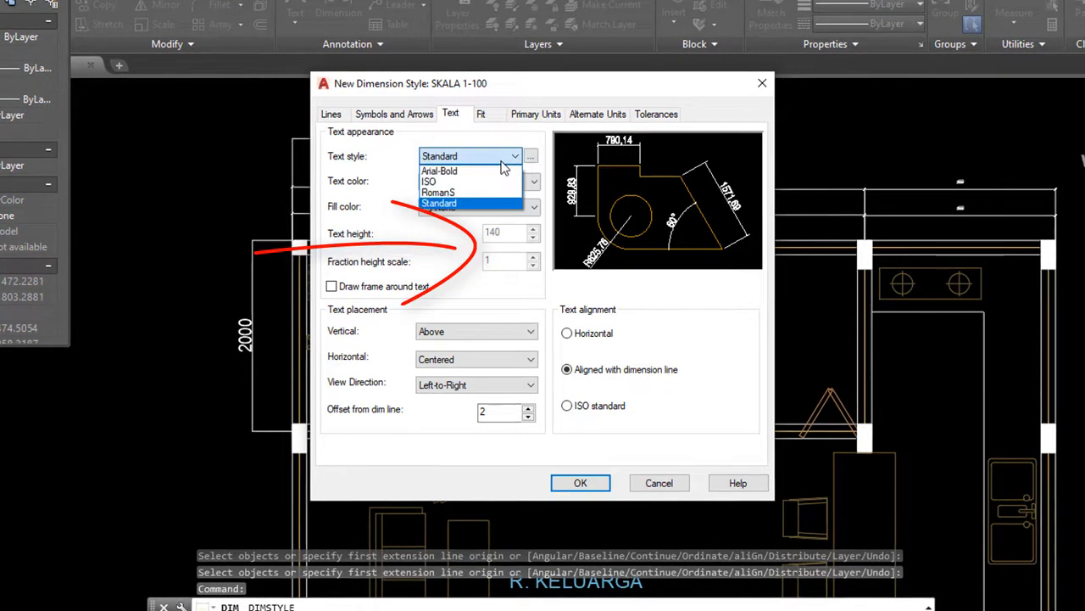
left_click(475, 177)
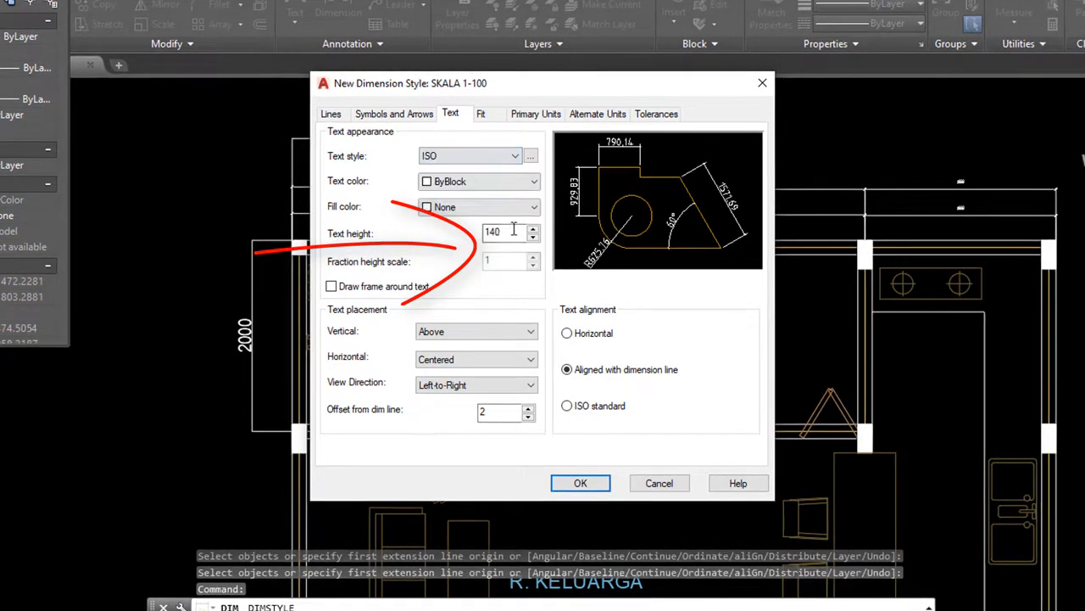
left_click(481, 158)
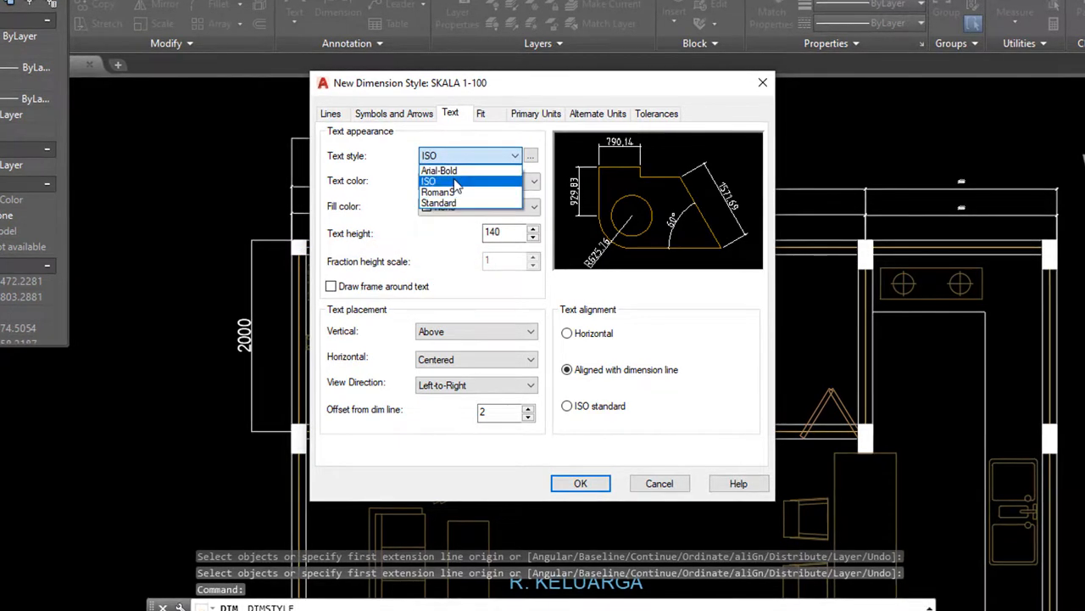
left_click(449, 268)
left_click(492, 232)
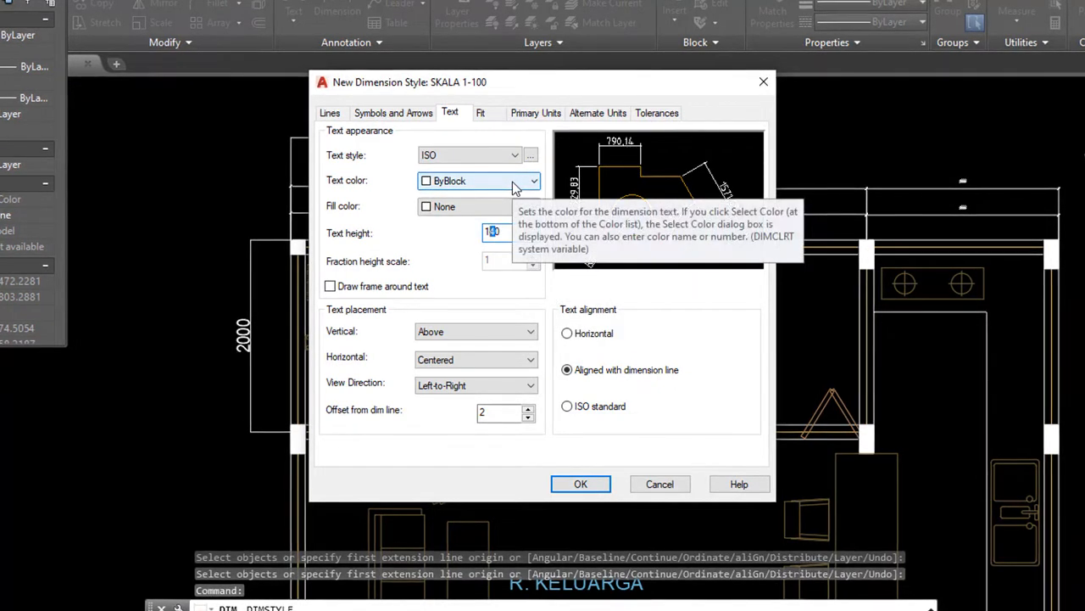
type("5")
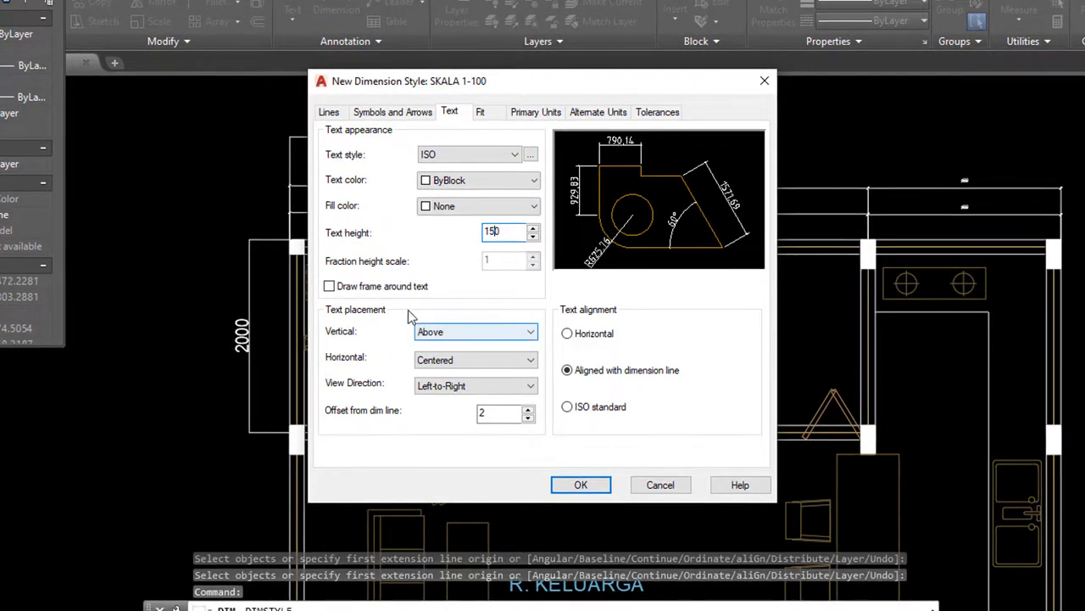
Center the text vertically on the dimension line and set the offset from dim line to 25
left_click(471, 335)
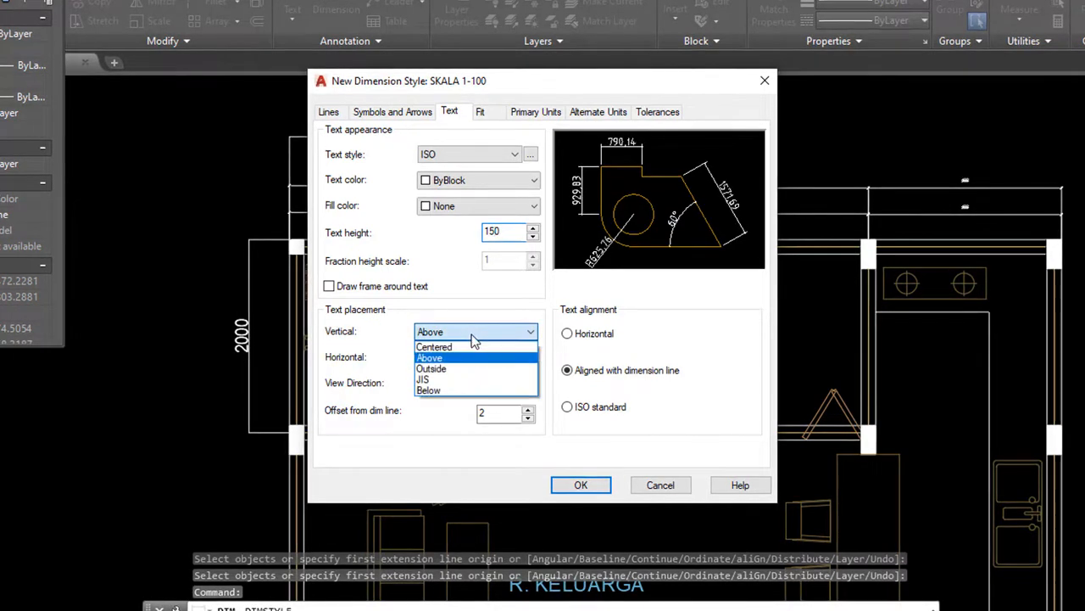
left_click(473, 347)
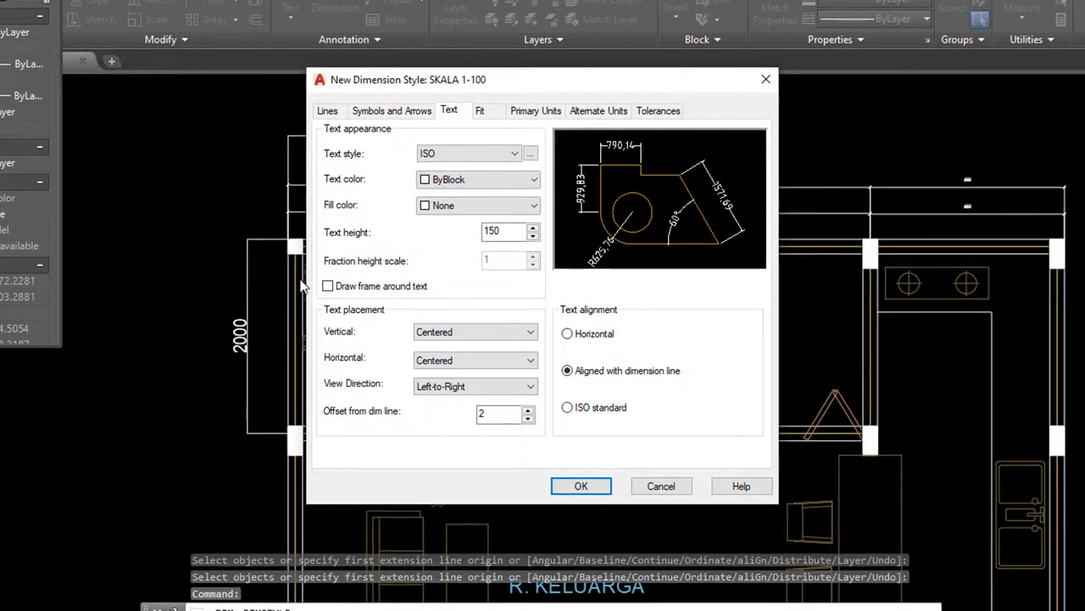
double_click(485, 412)
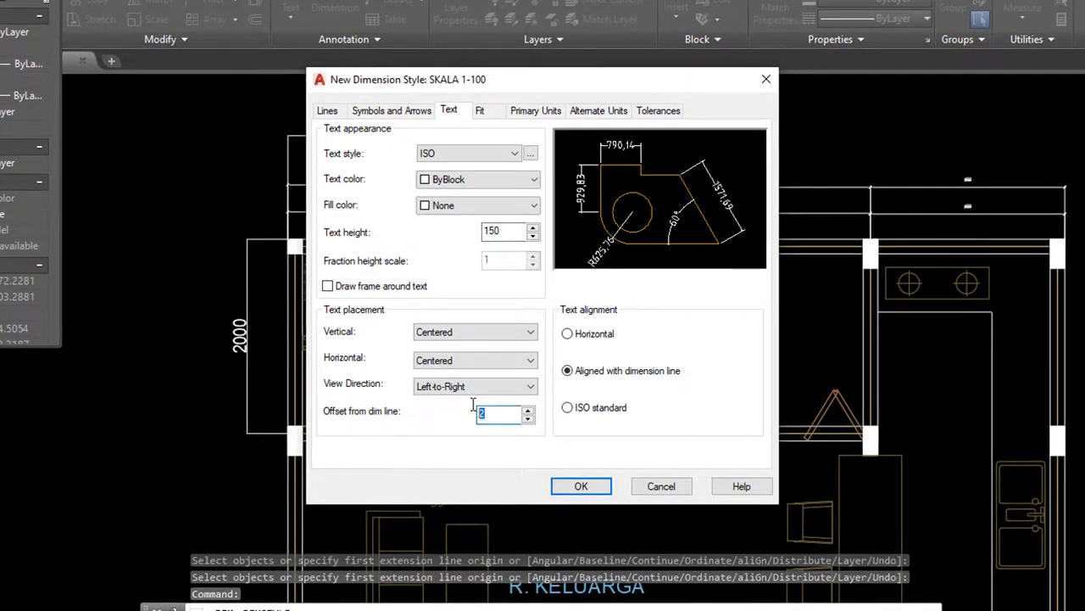
type("25")
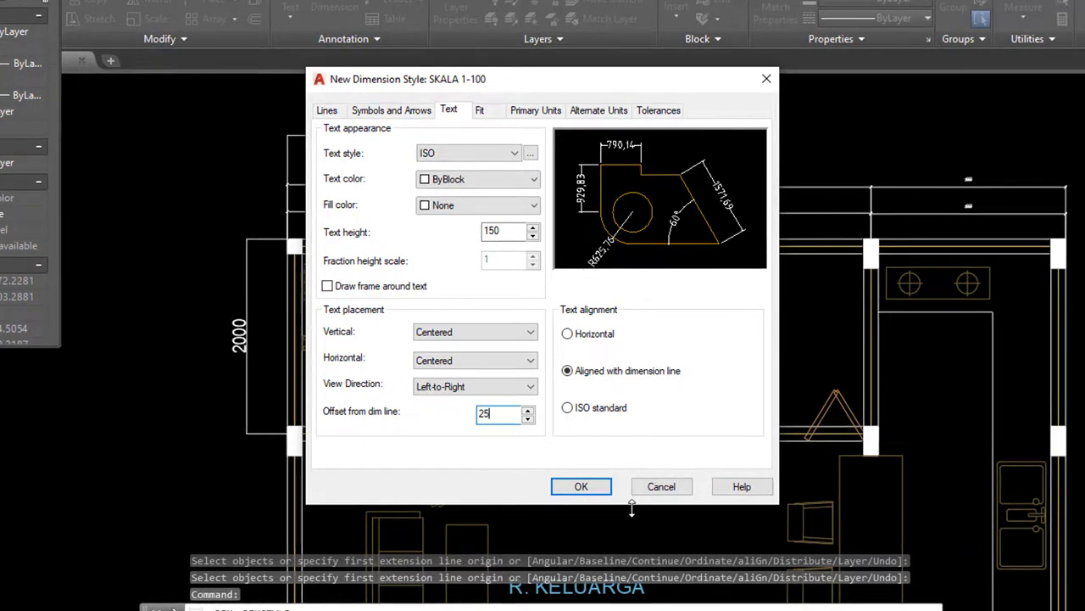
Set the Primary Units measurement scale factor to 0.001, checking the reference floor plan image
left_click(480, 110)
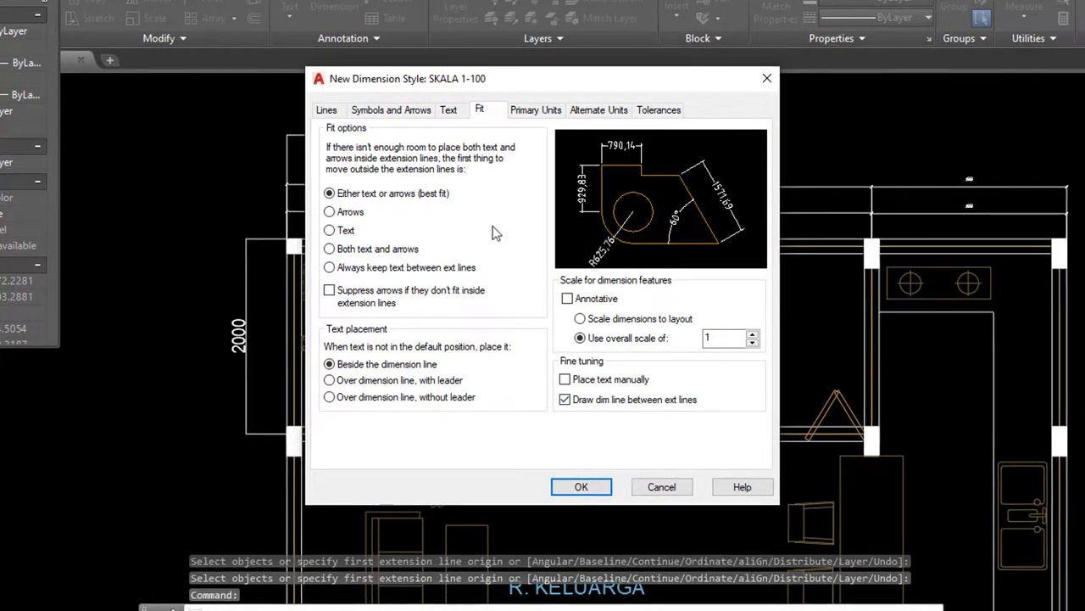
left_click(540, 116)
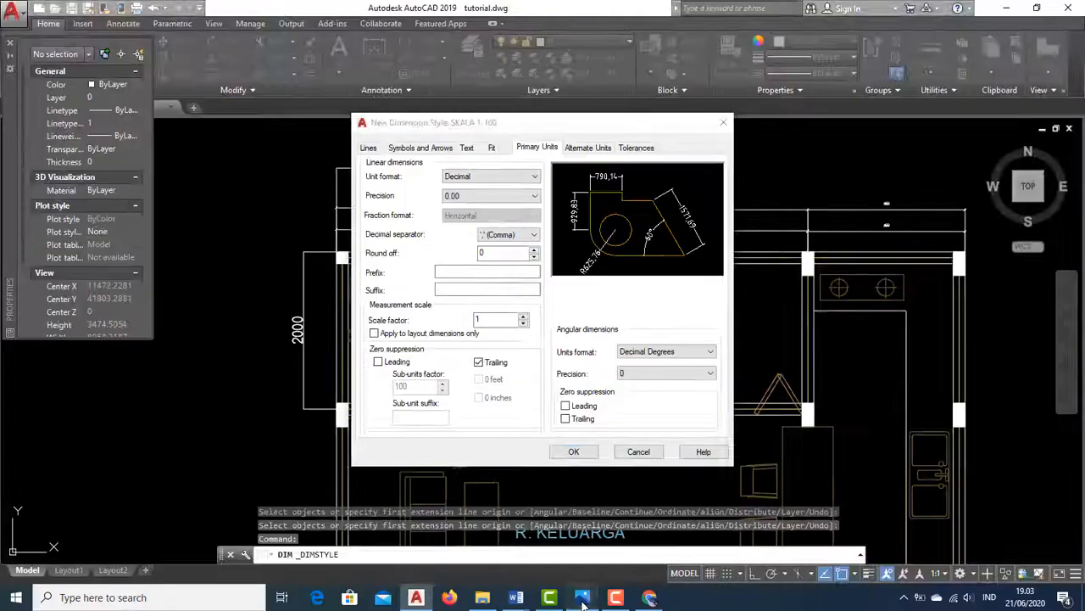
left_click(582, 597)
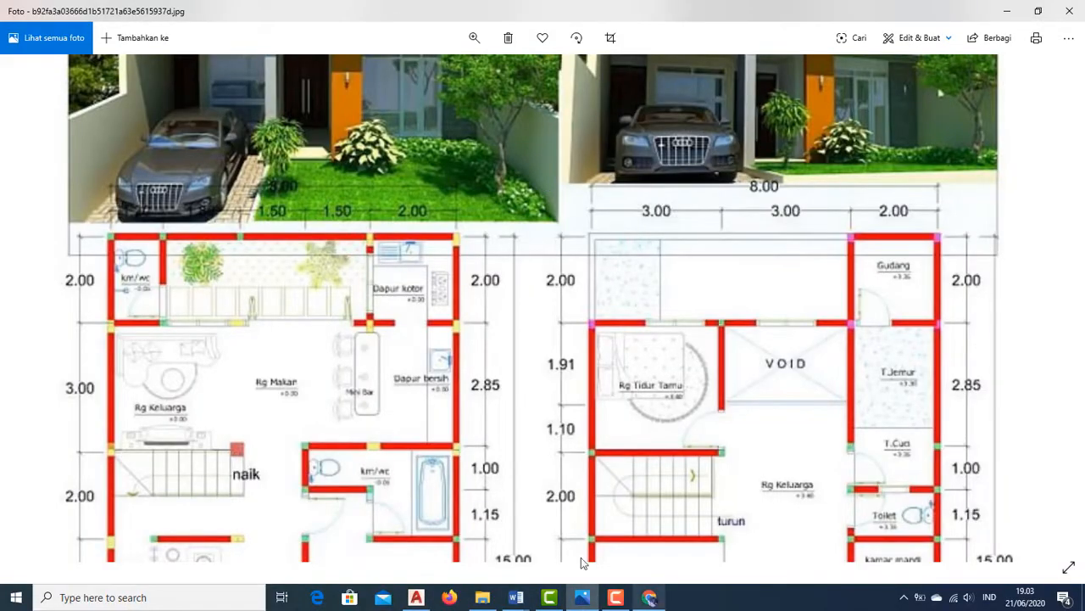
left_click(416, 597)
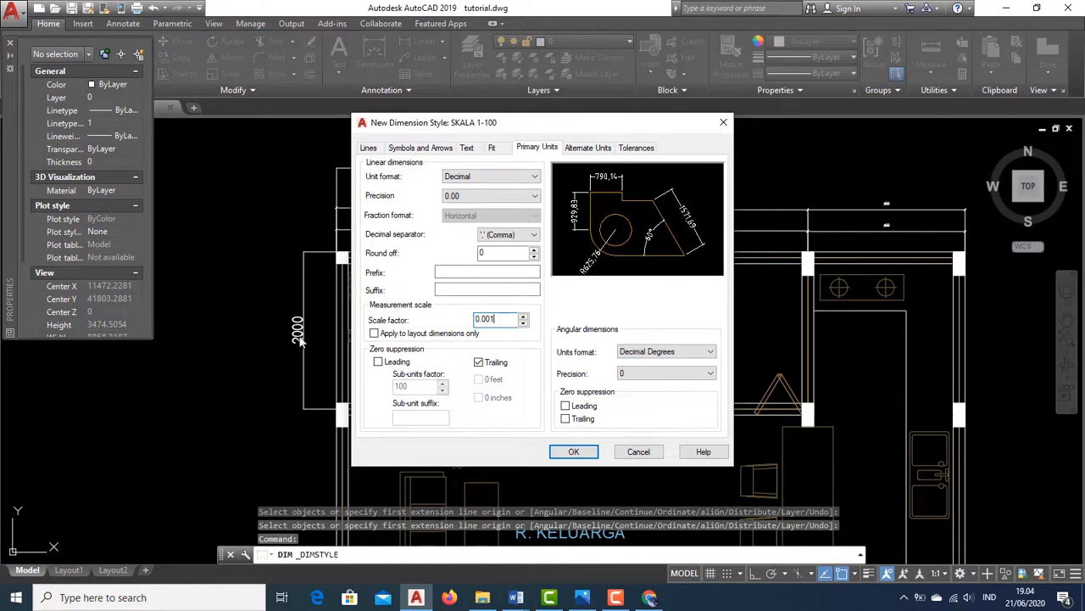
Try the Scientific, Architectural and Fractional unit formats, then set the unit format back to Decimal
left_click(472, 185)
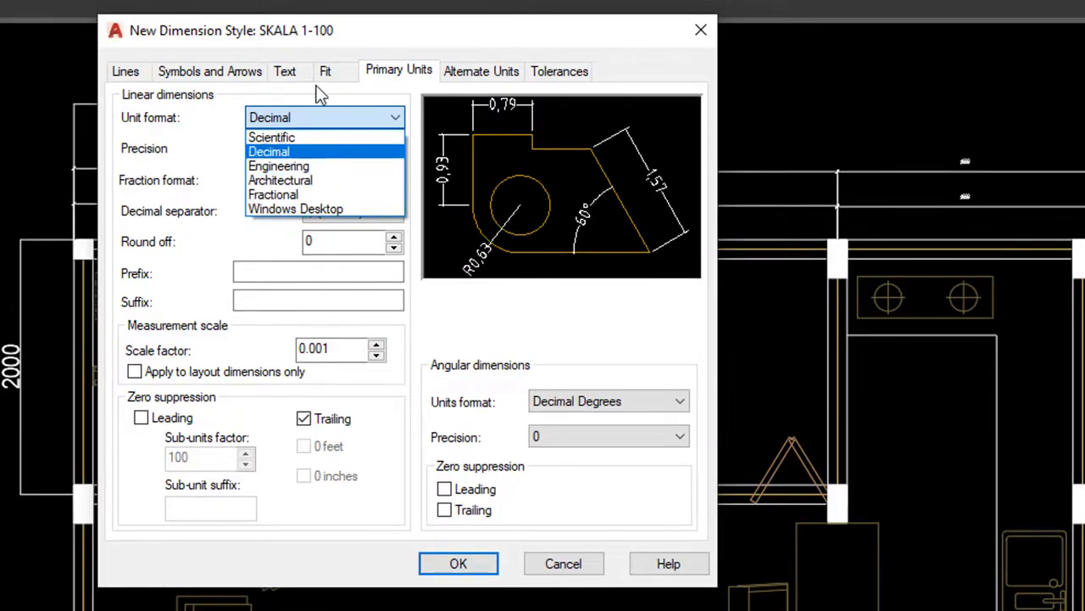
left_click(292, 139)
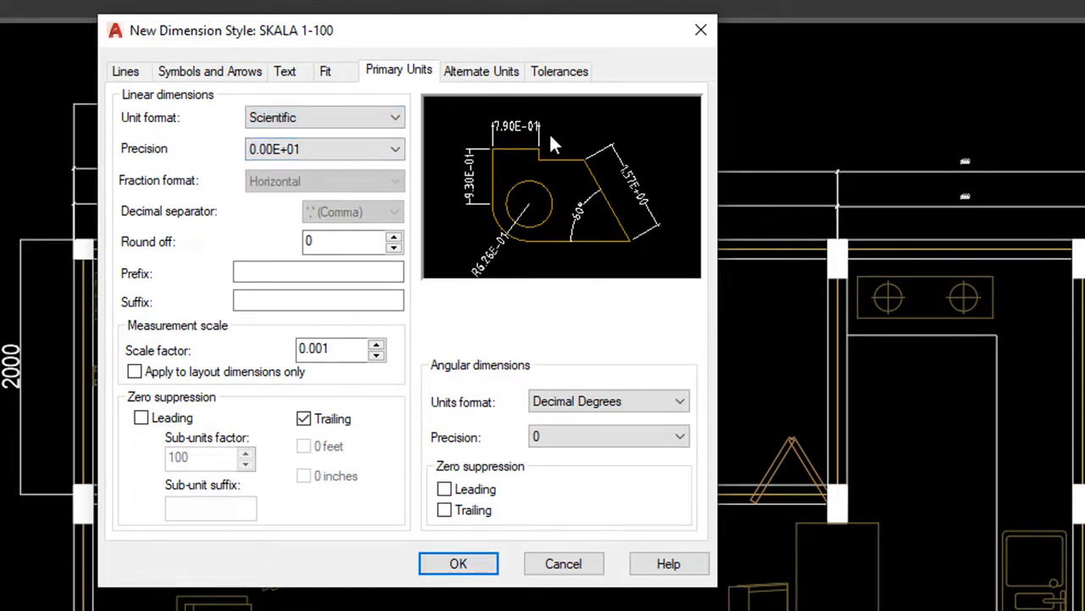
left_click(303, 120)
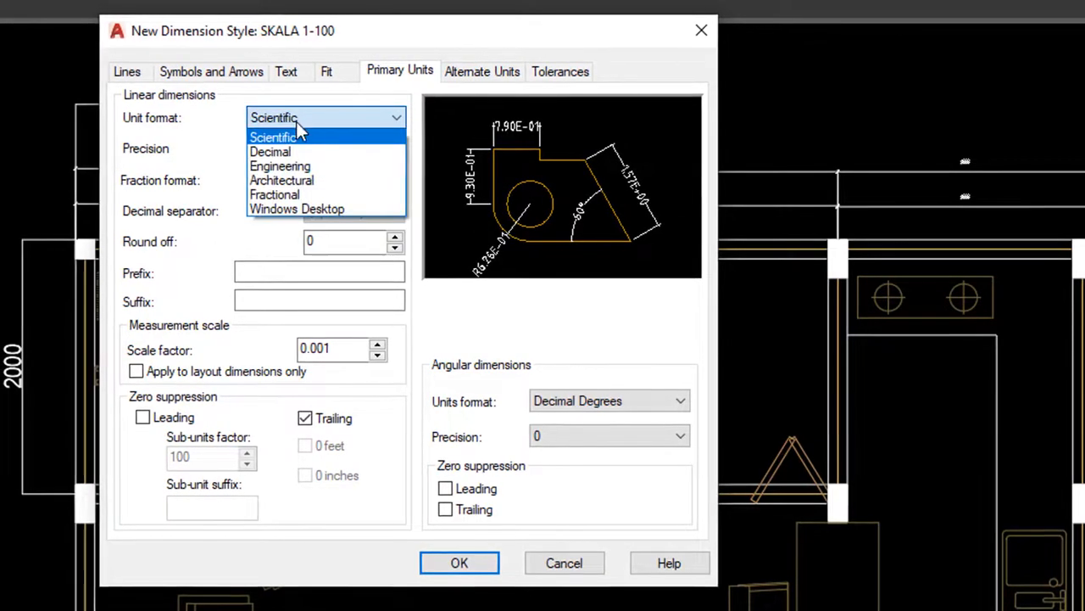
left_click(303, 167)
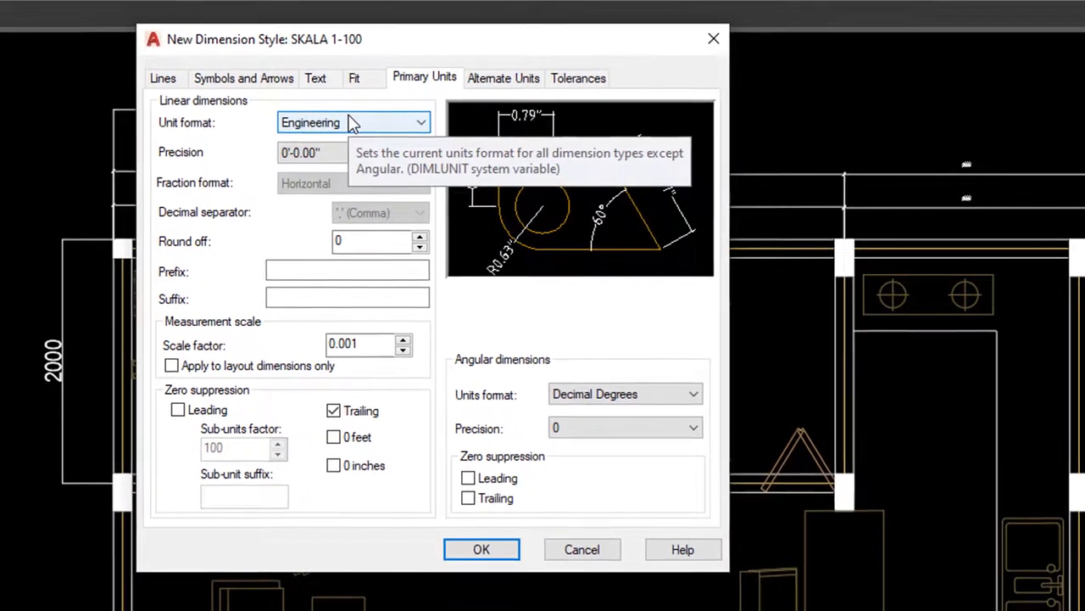
left_click(352, 123)
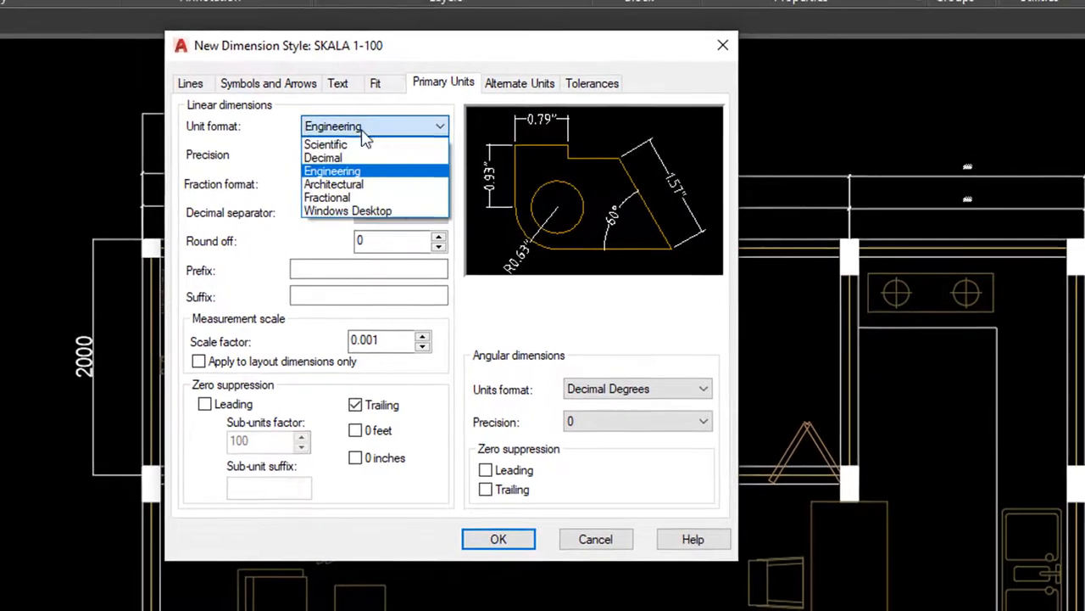
left_click(356, 184)
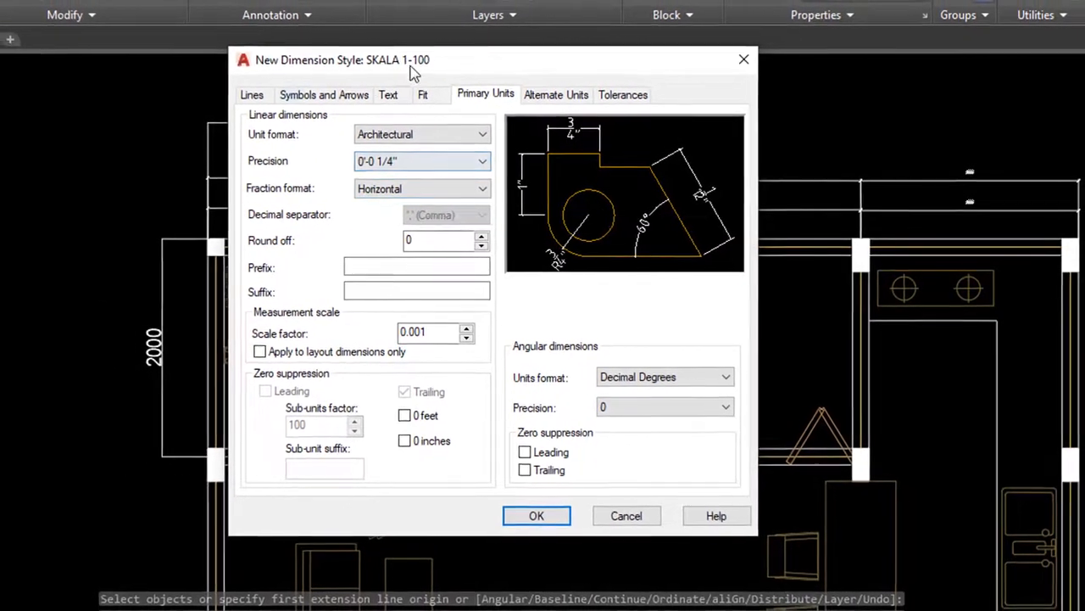
left_click(396, 137)
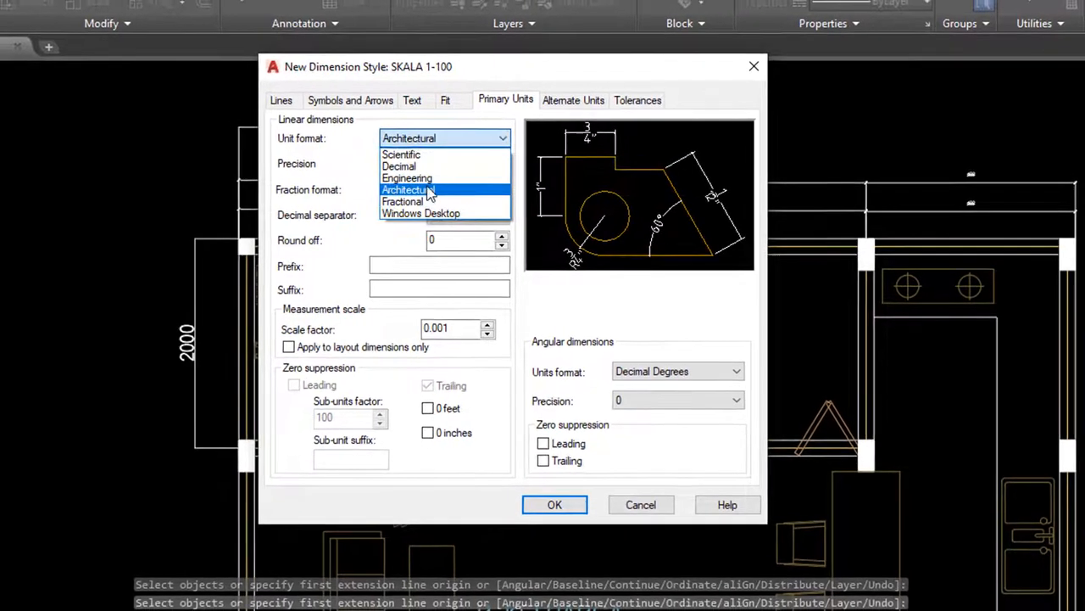
left_click(428, 202)
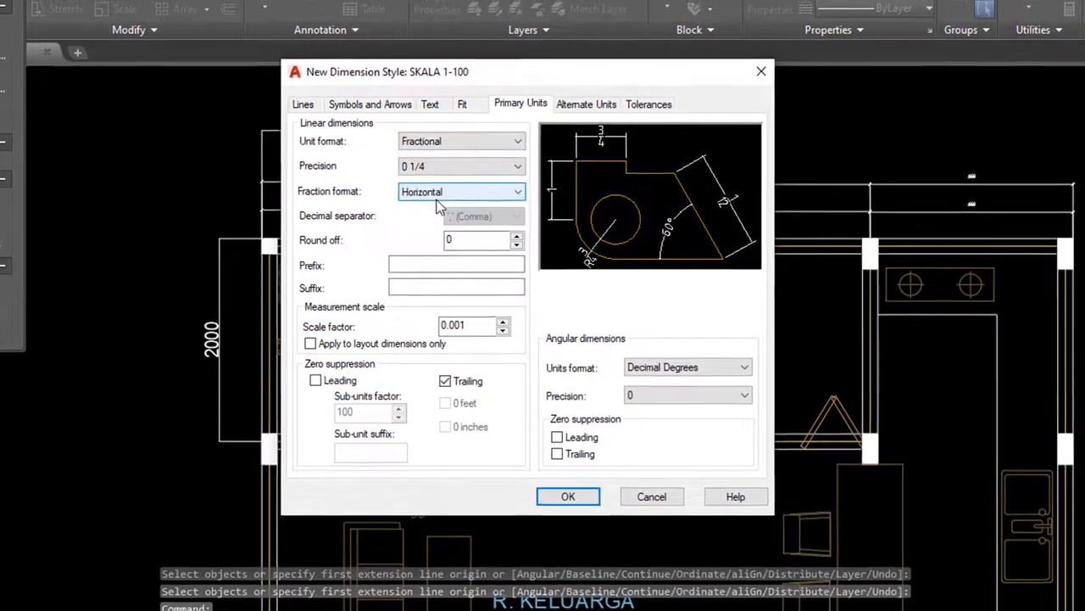
left_click(459, 145)
left_click(459, 143)
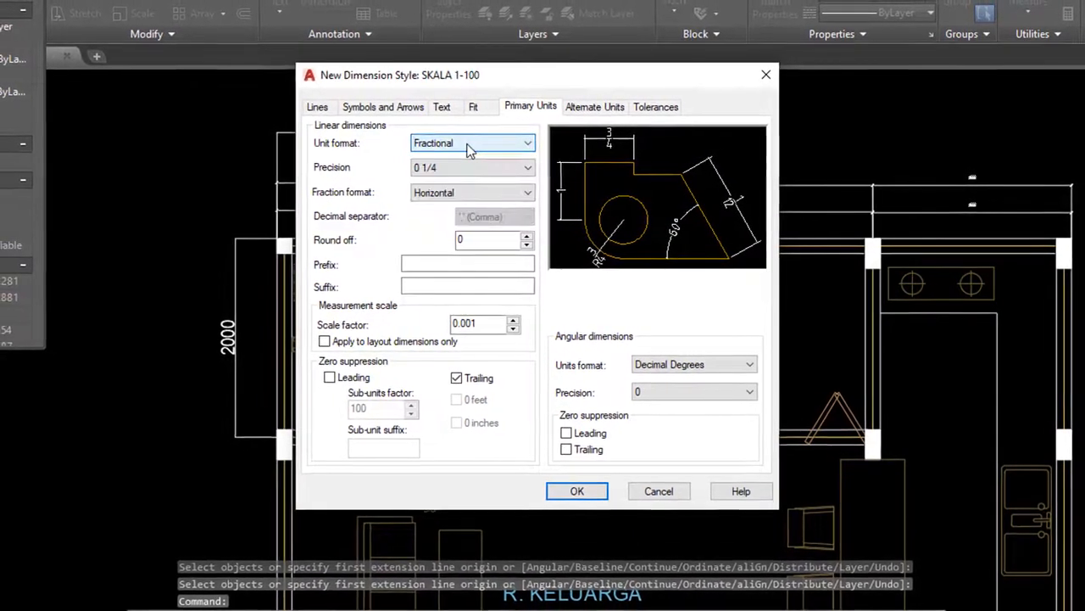
left_click(459, 143)
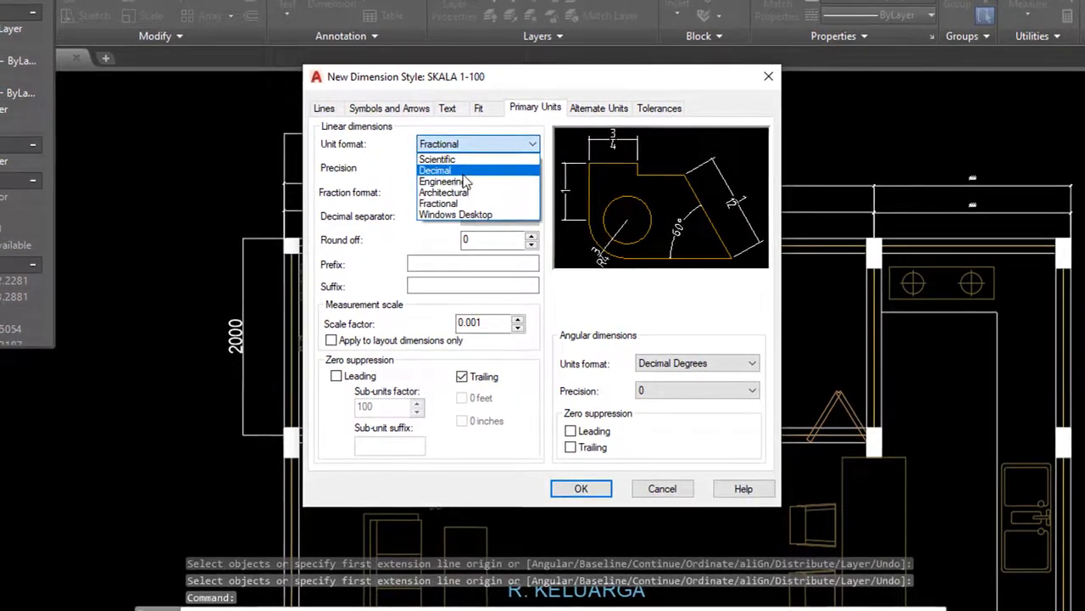
left_click(458, 171)
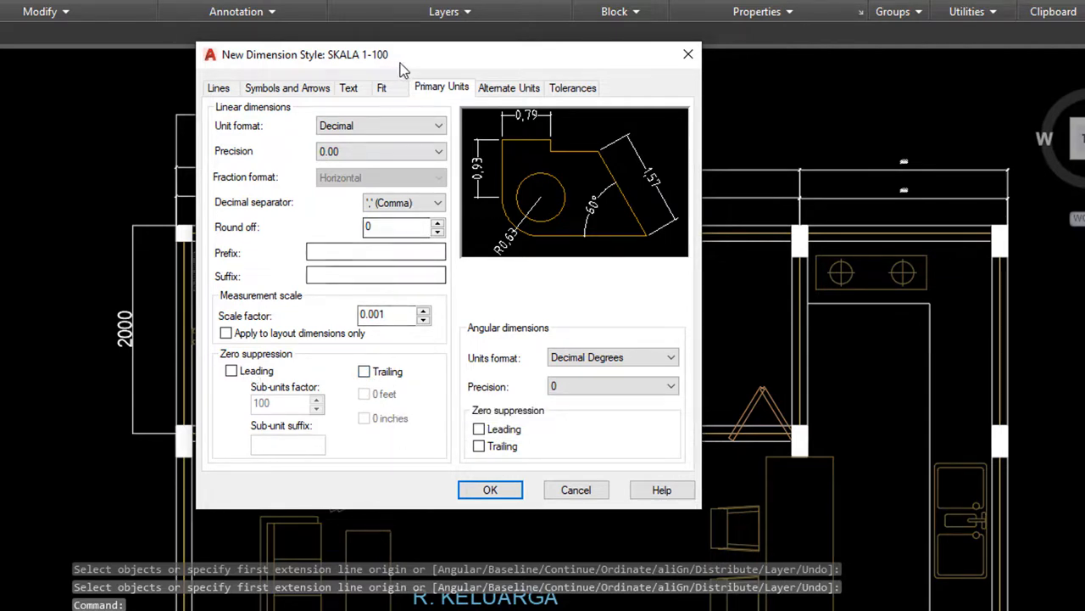
Set the decimal separator to Period and confirm the SKALA 1-100 dimension style settings
left_click(509, 91)
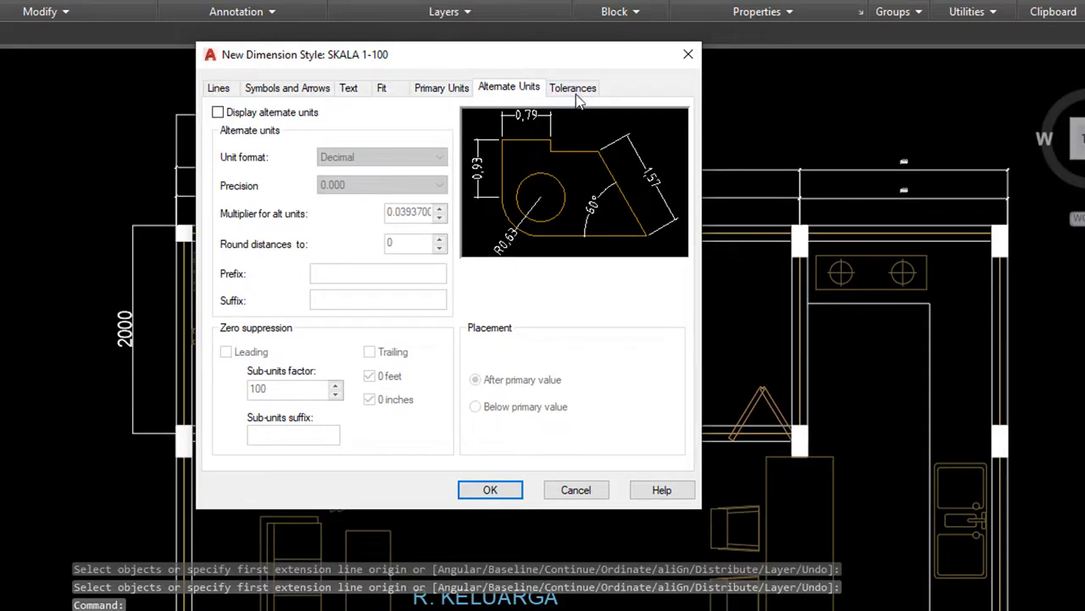
left_click(575, 92)
left_click(441, 88)
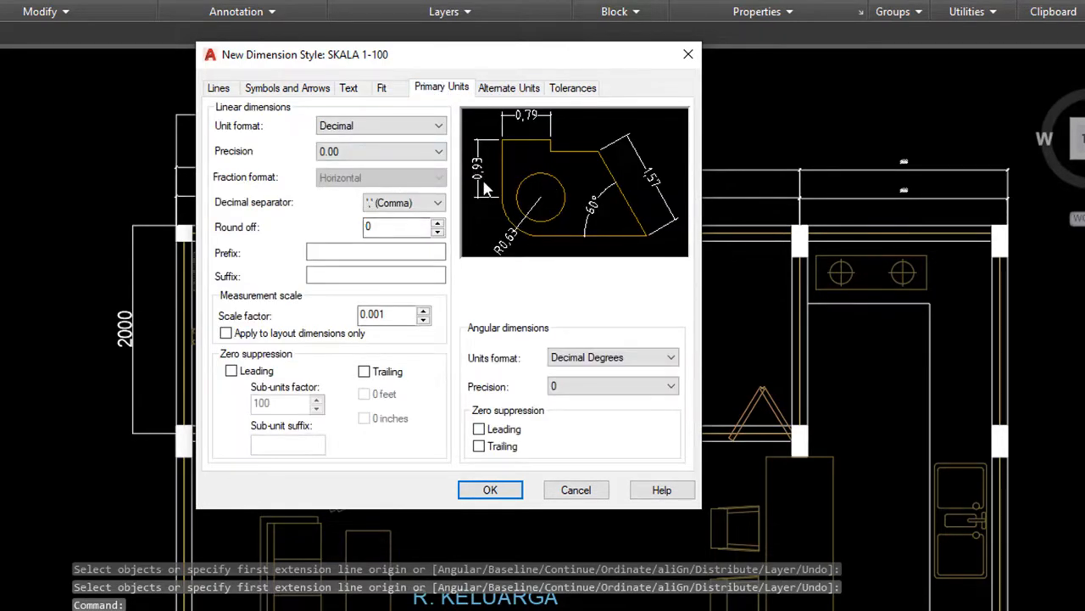
left_click(430, 204)
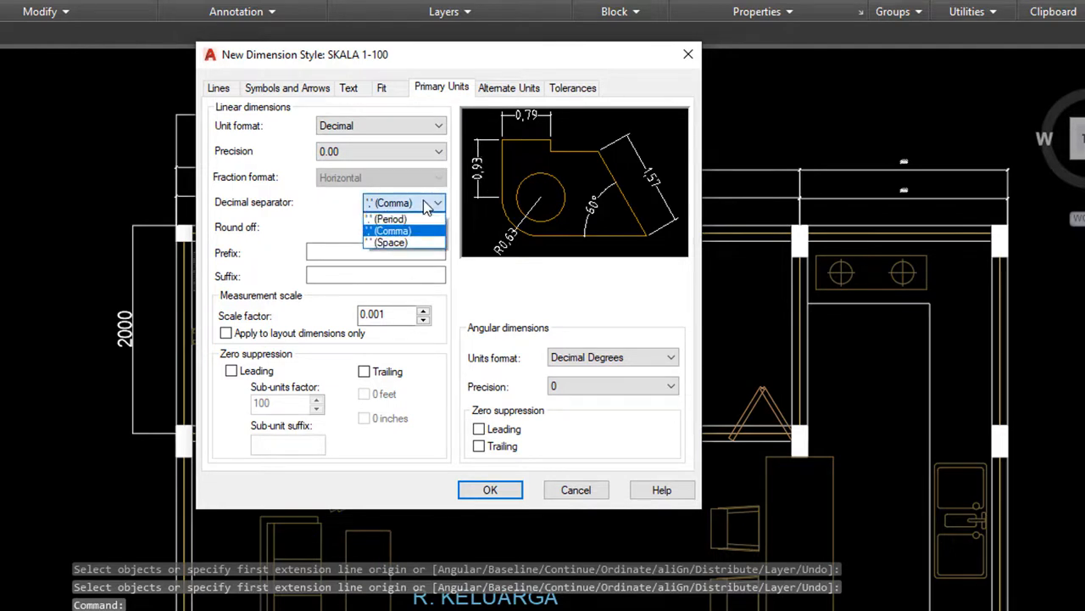
left_click(429, 218)
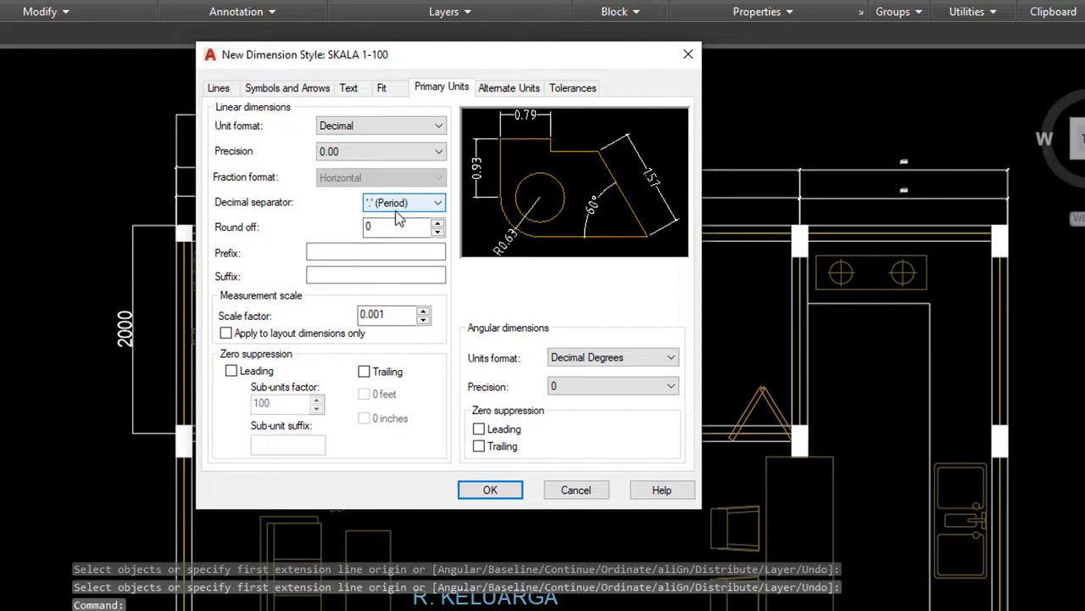
left_click(492, 490)
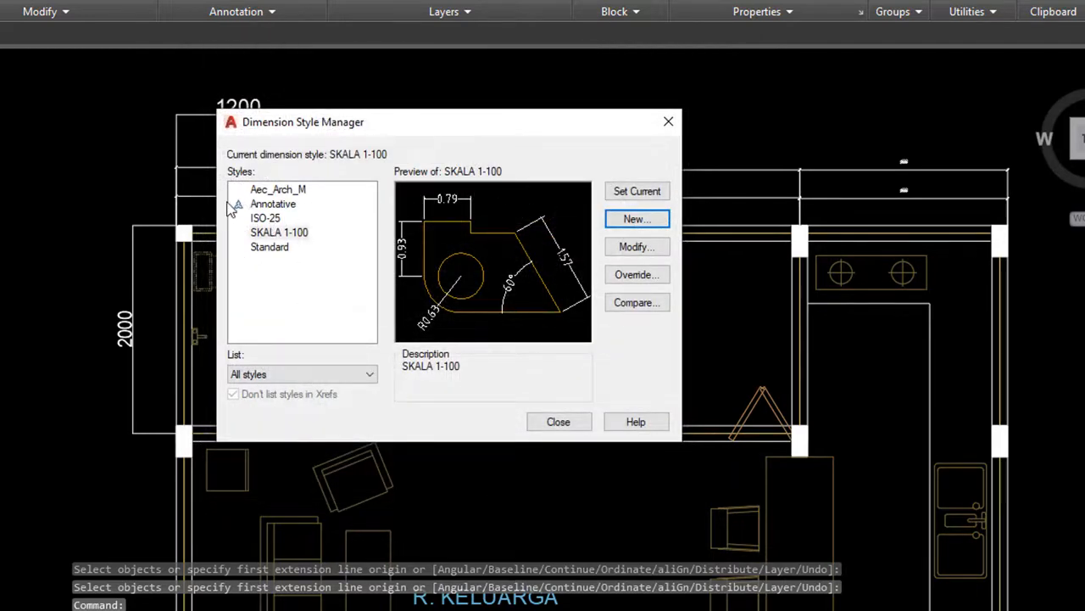
Make SKALA 1-100 the current dimension style and close the Dimension Style Manager
left_click(294, 237)
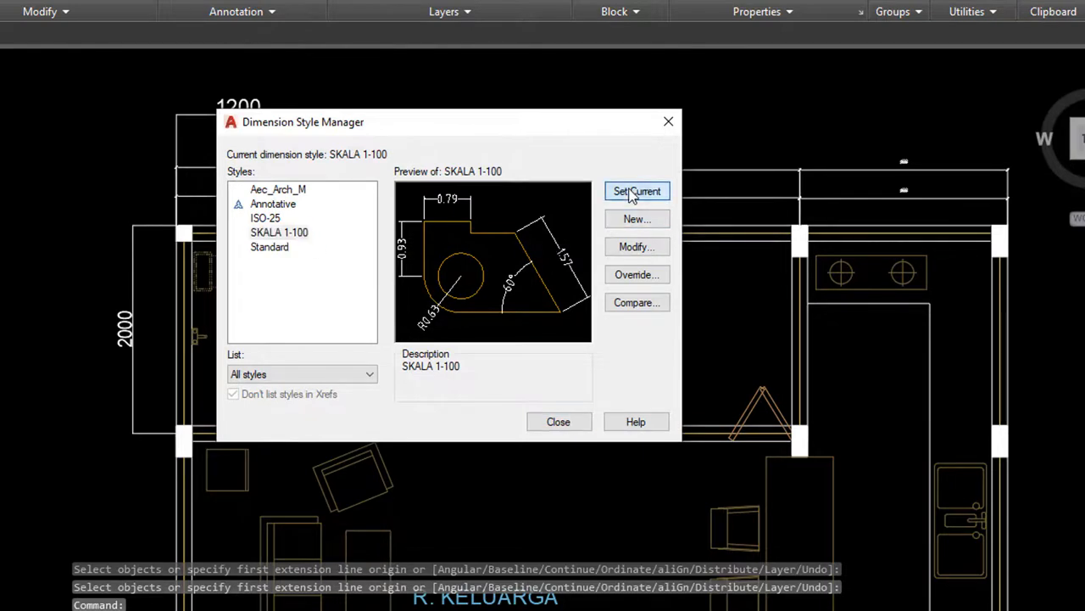
left_click(565, 428)
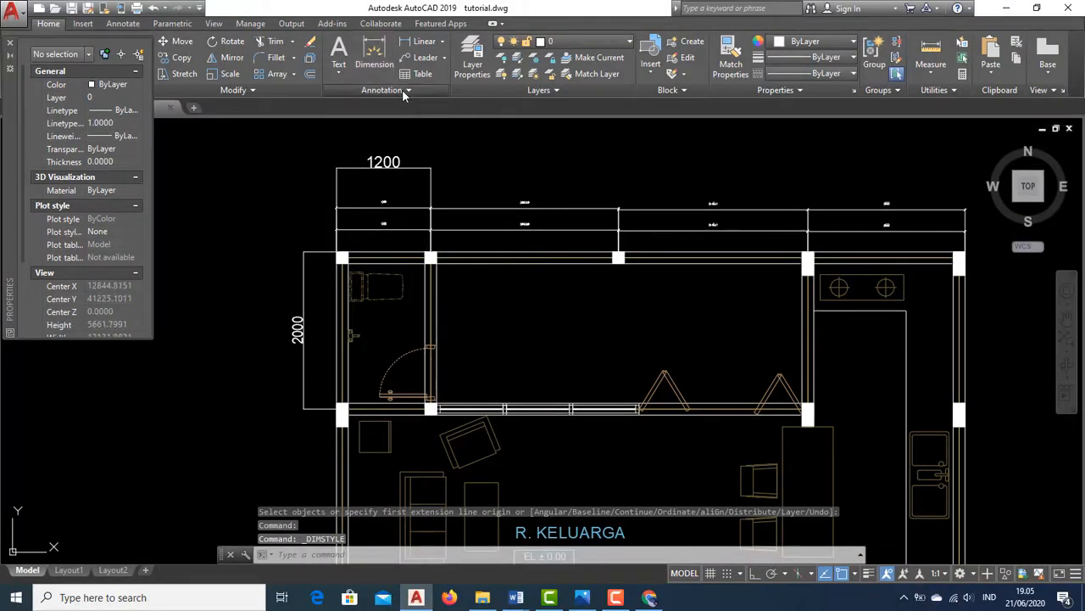
left_click(403, 89)
left_click(441, 128)
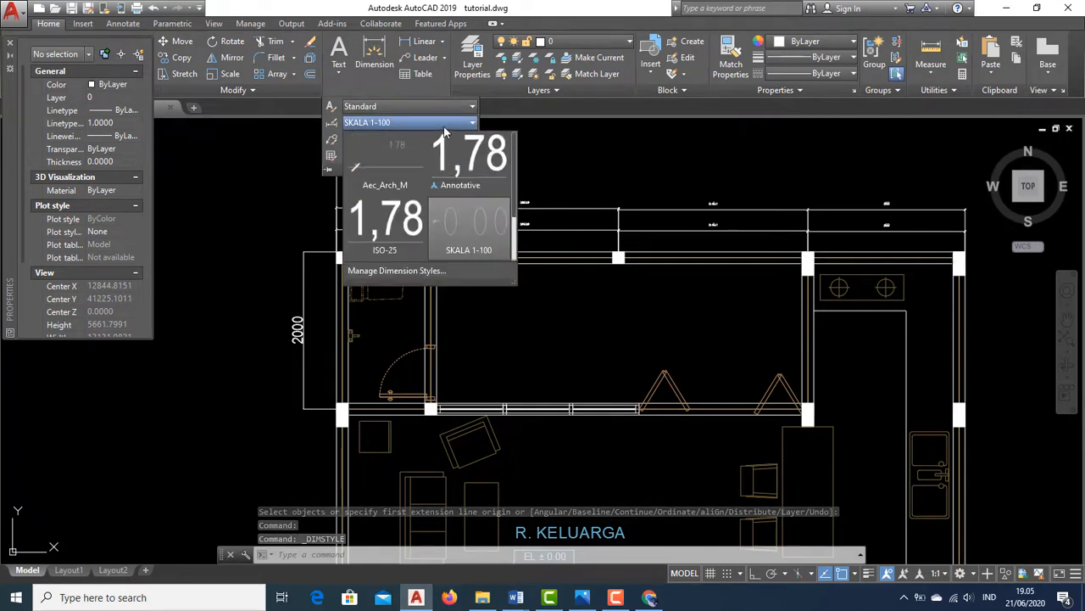
left_click(487, 235)
mouse_move(443, 214)
middle_mouse_down()
mouse_move(465, 190)
mouse_move(478, 197)
middle_mouse_up()
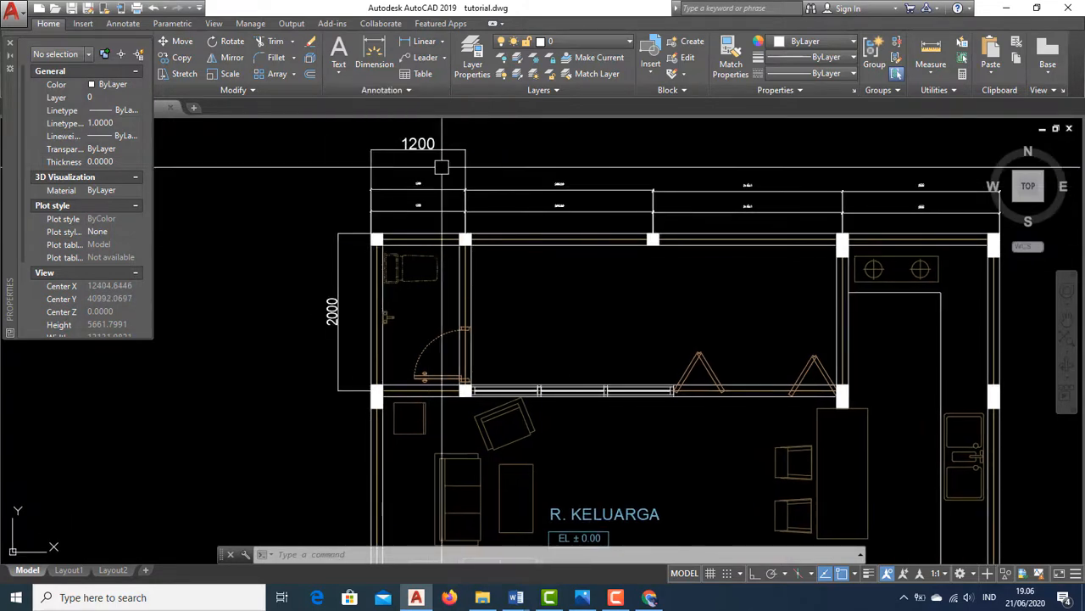
Add a vertical linear dimension along the left wall of the R. KELUARGA room
left_click(423, 47)
scroll(382, 339, "up", 6)
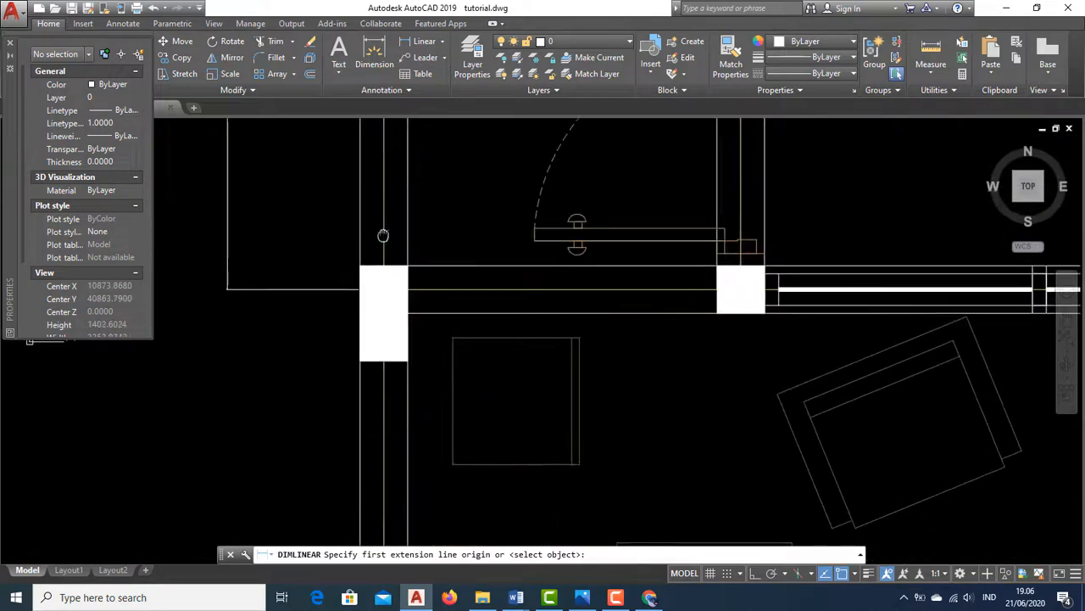
middle_click_drag(383, 235, 383, 229)
left_click(361, 283)
scroll(326, 148, "down", 8)
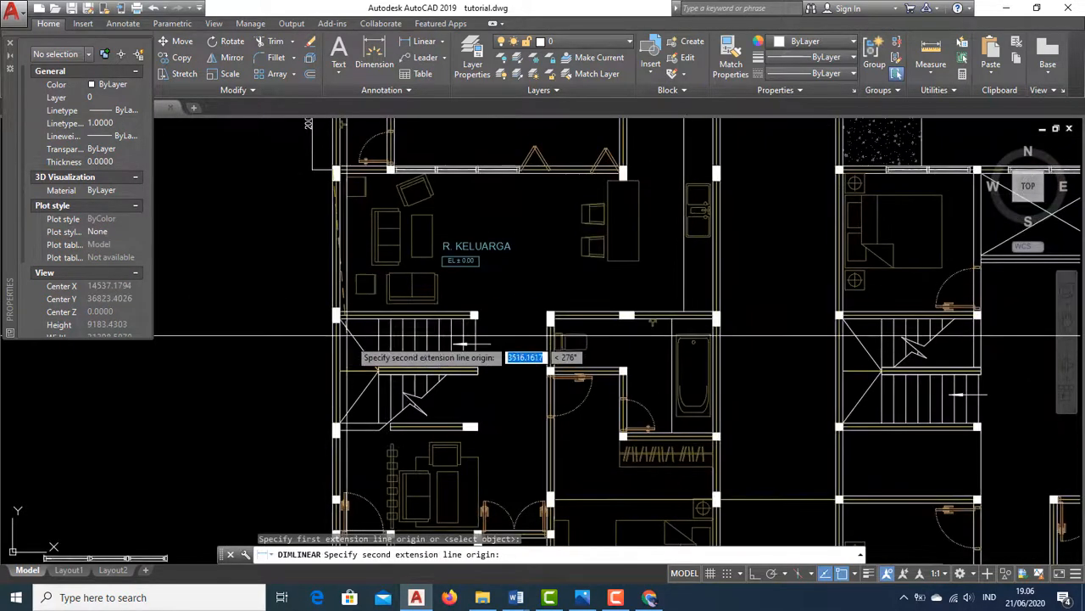
scroll(327, 299, "up", 2)
left_click(332, 321)
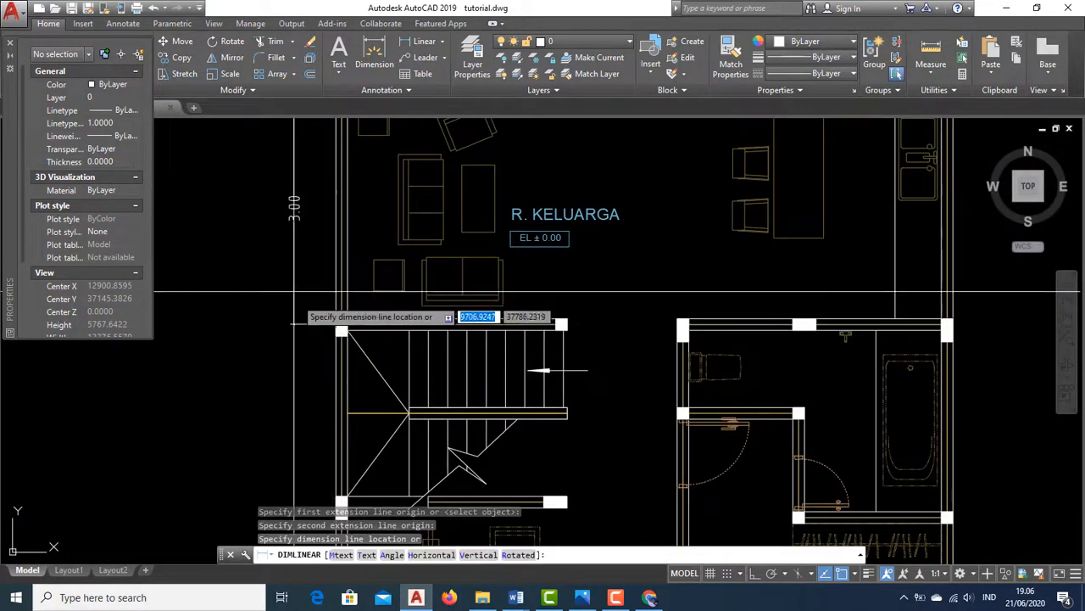
mouse_move(294, 292)
middle_mouse_down()
mouse_move(294, 395)
mouse_move(342, 452)
middle_mouse_up()
left_click(351, 253)
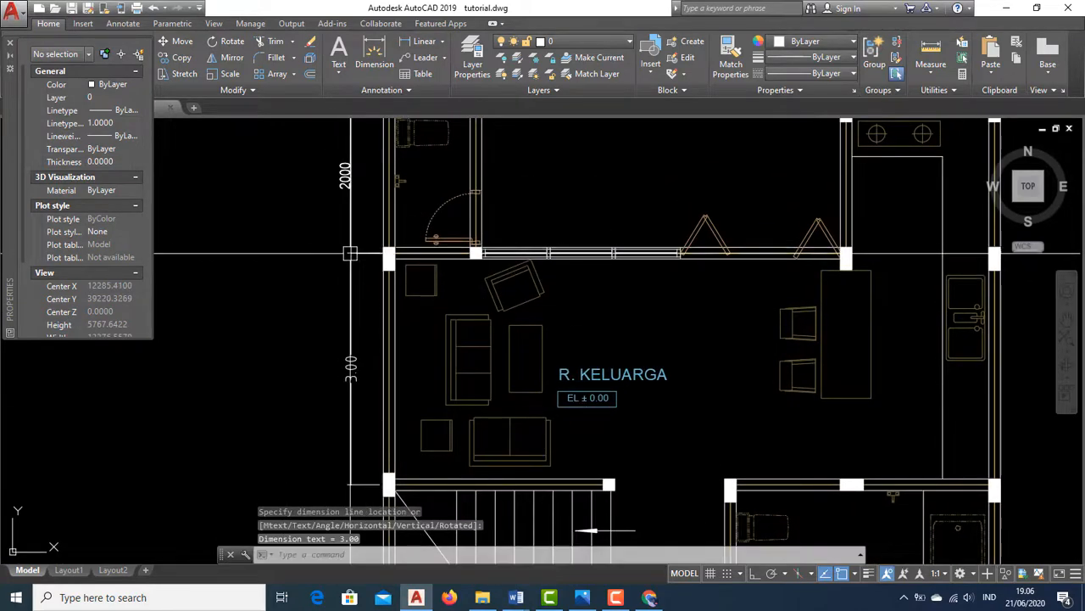
Zoom in to examine the new dimension's arrowhead, extension lines and text
middle_click_drag(358, 373, 413, 380)
scroll(408, 383, "up", 4)
middle_click_drag(457, 294, 438, 209)
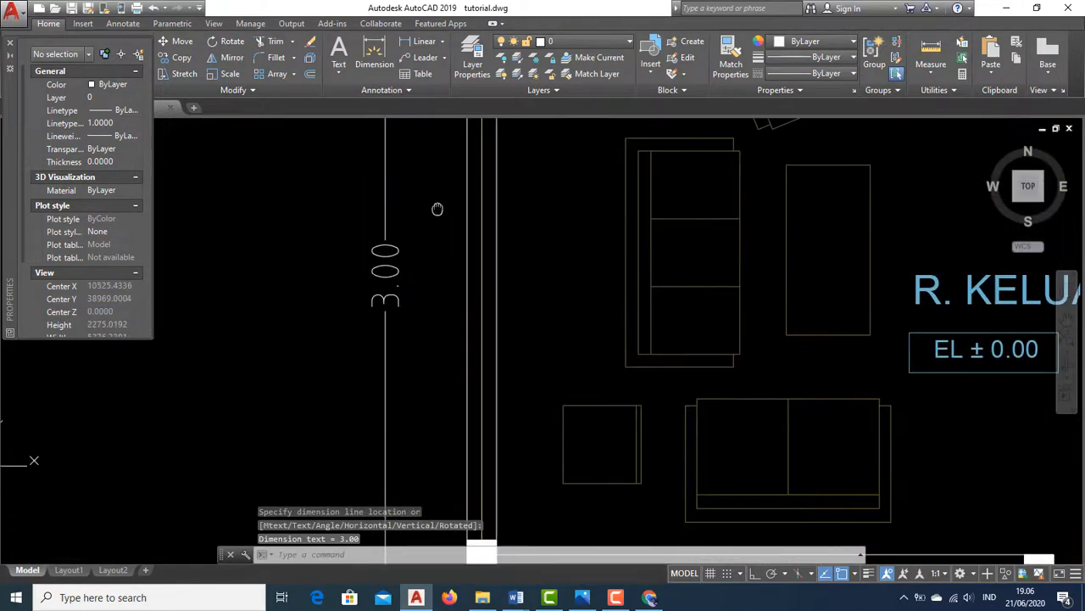
middle_click_drag(411, 292, 410, 360)
scroll(405, 344, "down", 2)
middle_click_drag(426, 277, 450, 362)
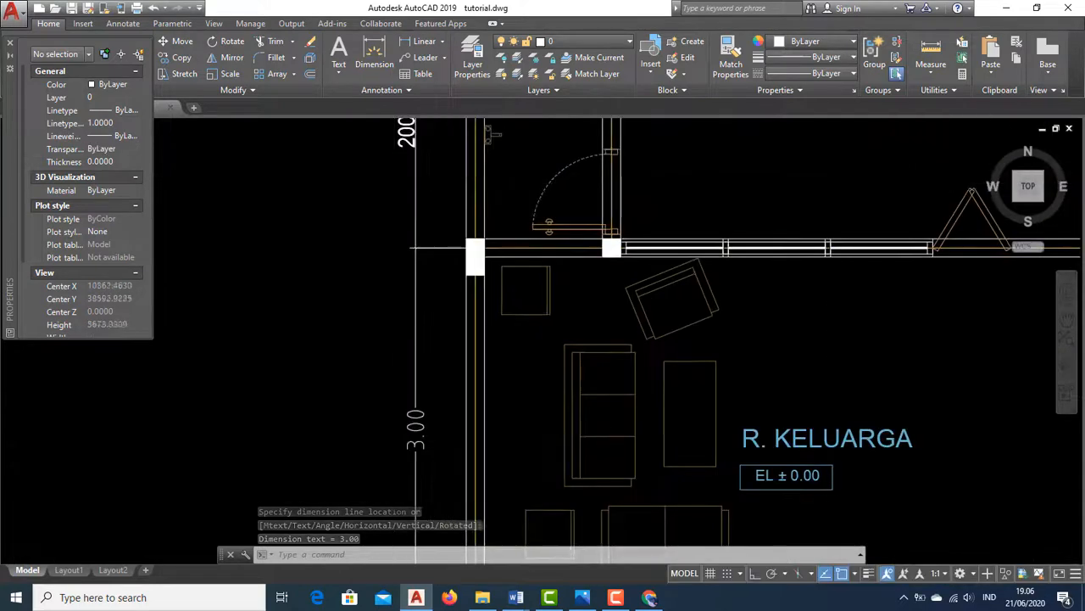
scroll(411, 244, "up", 10)
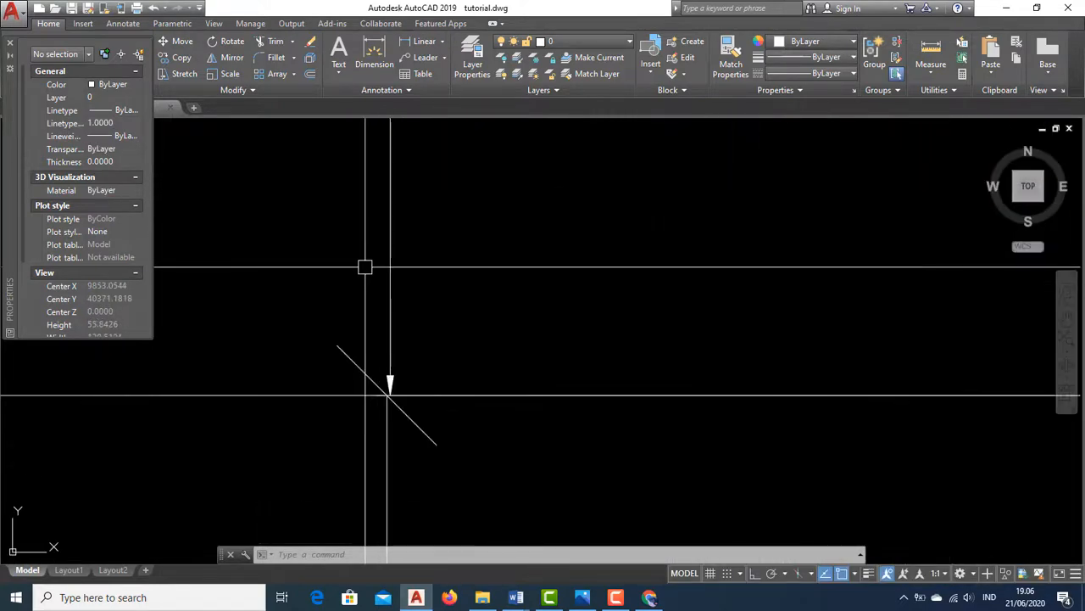
scroll(389, 365, "down", 4)
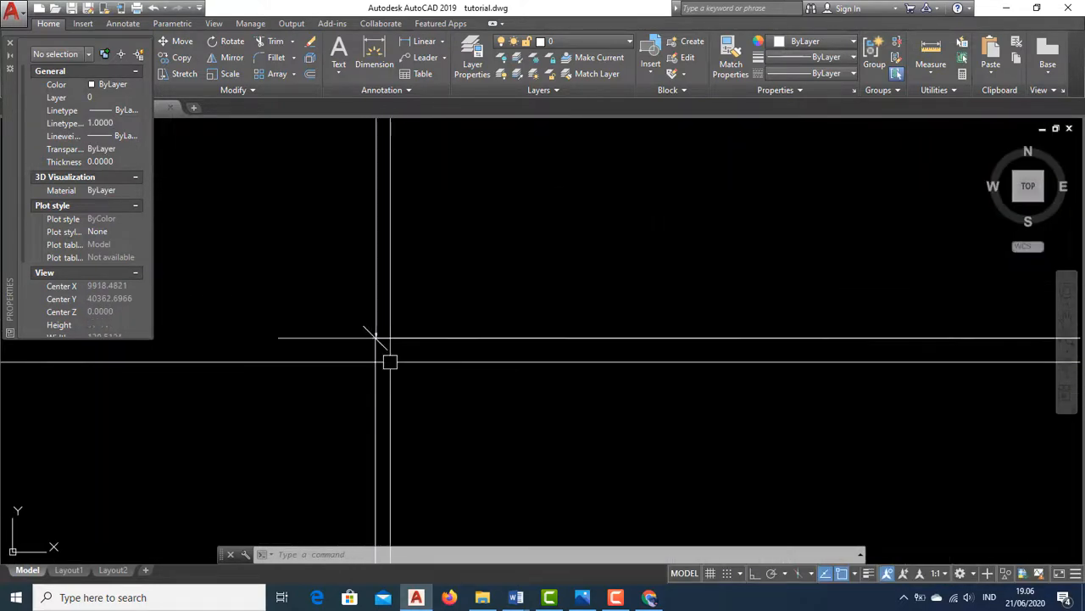
scroll(416, 380, "down", 5)
middle_click_drag(462, 388, 444, 302)
scroll(392, 283, "up", 5)
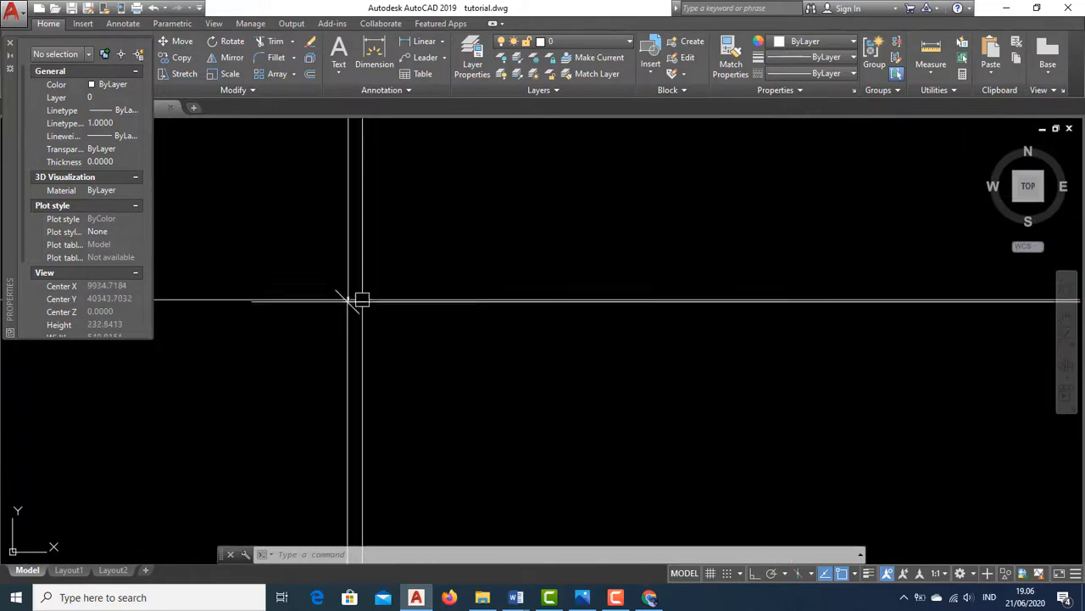
scroll(356, 292, "down", 6)
scroll(347, 274, "up", 4)
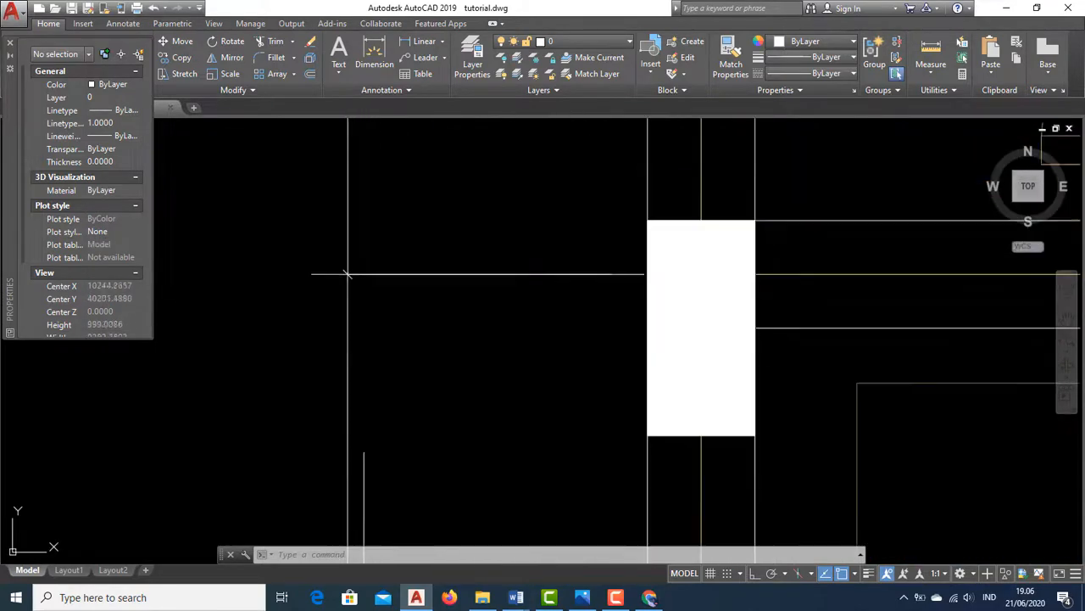
scroll(356, 280, "up", 10)
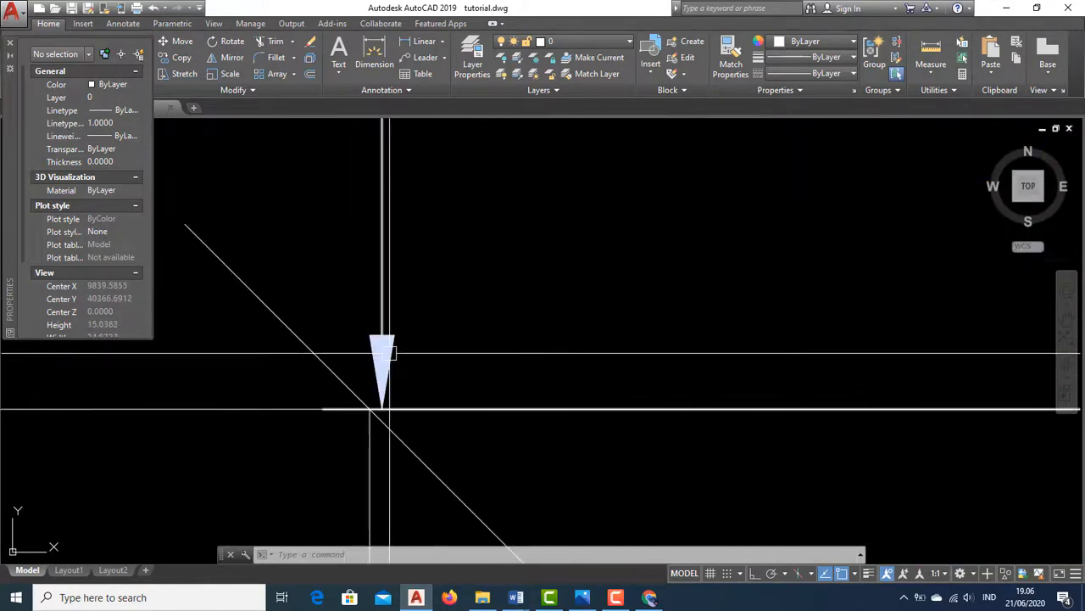
scroll(375, 278, "up", 2)
scroll(376, 271, "down", 15)
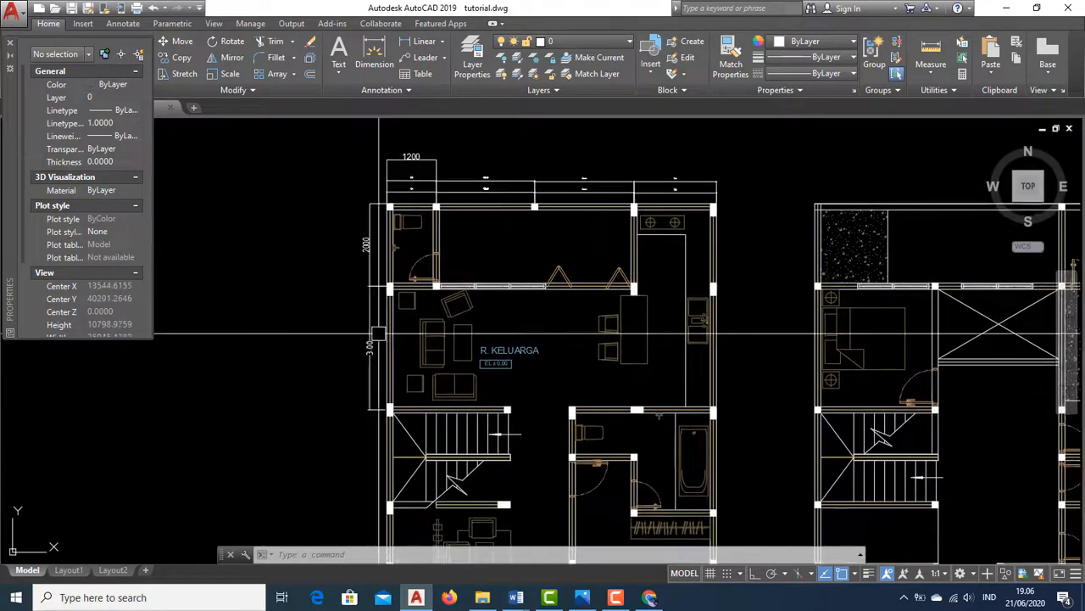
scroll(377, 333, "up", 2)
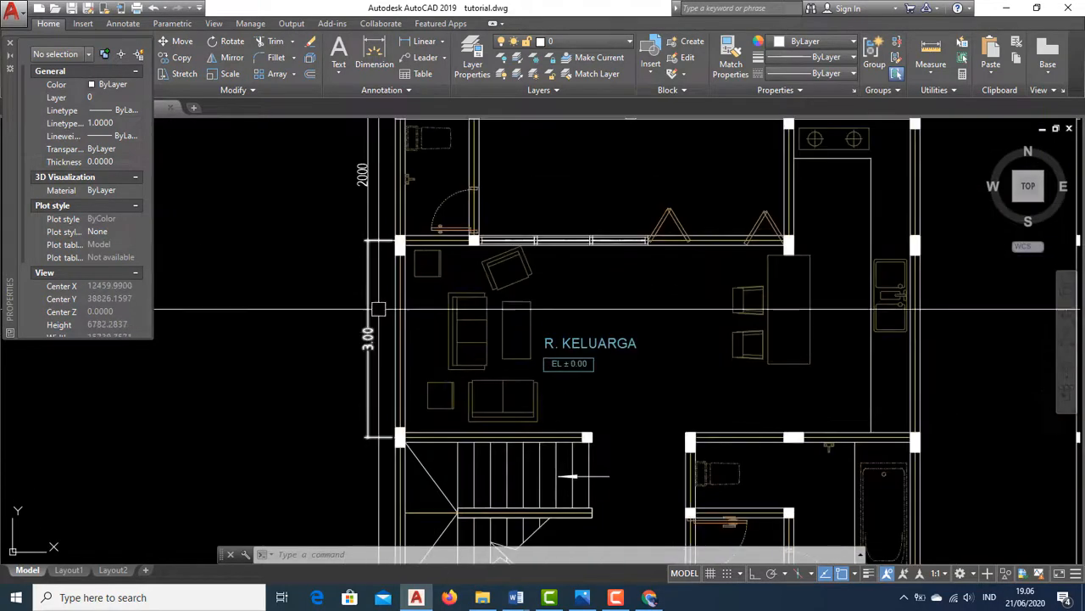
Open the SKALA 1-100 style for modification and change the ISO text style's font to Arial Narrow
left_click(397, 92)
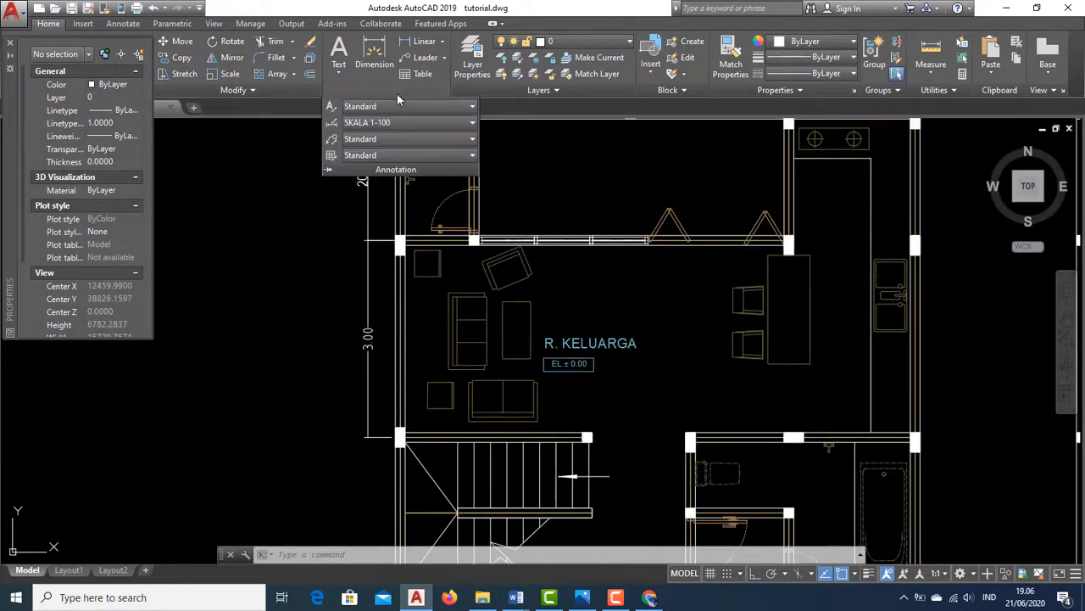
left_click(471, 126)
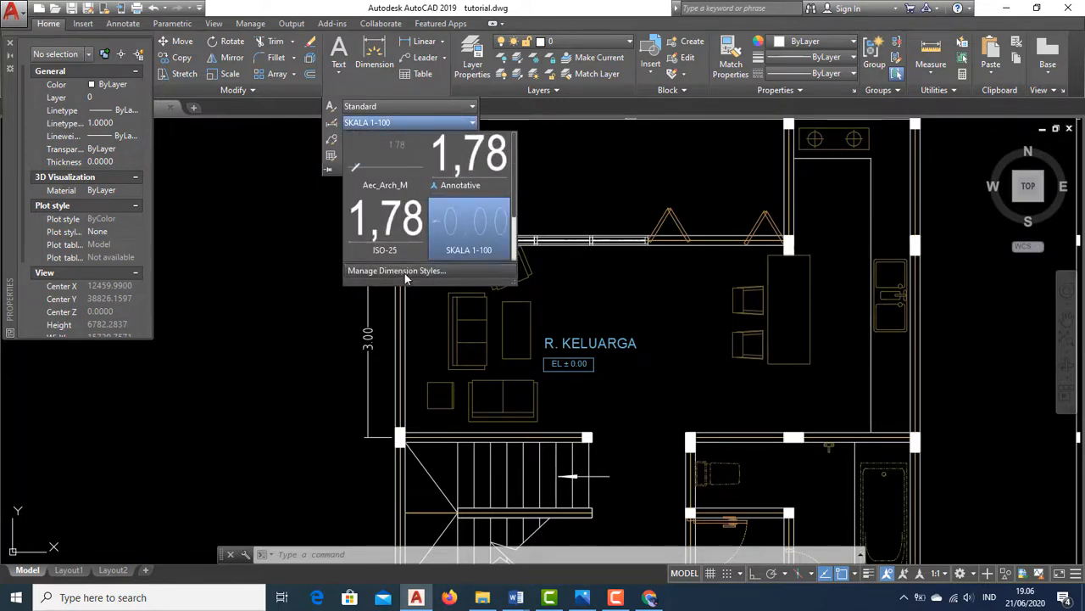
left_click(427, 275)
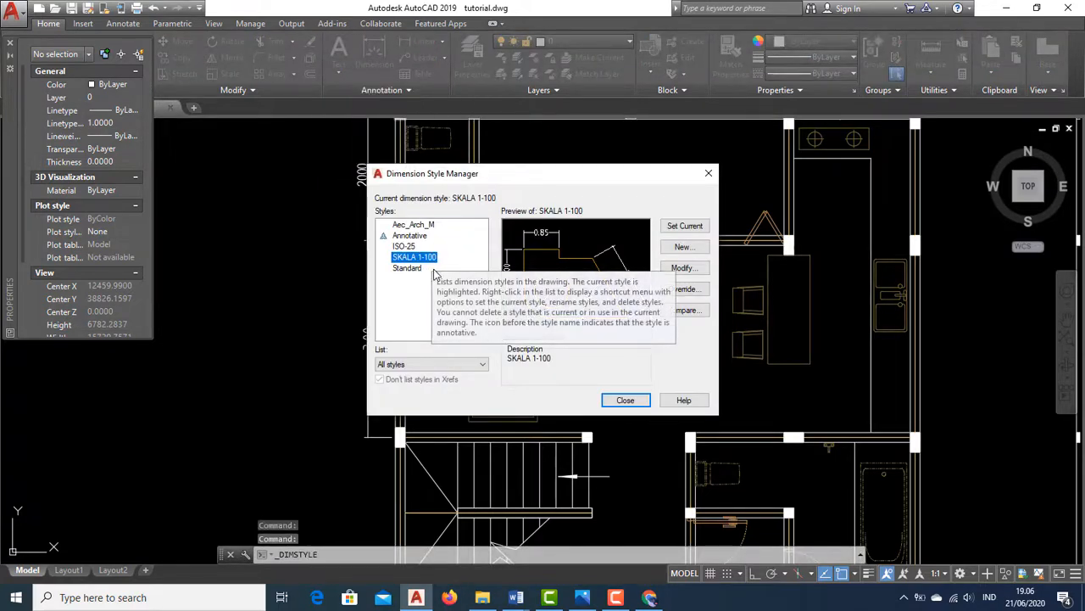
left_click(683, 269)
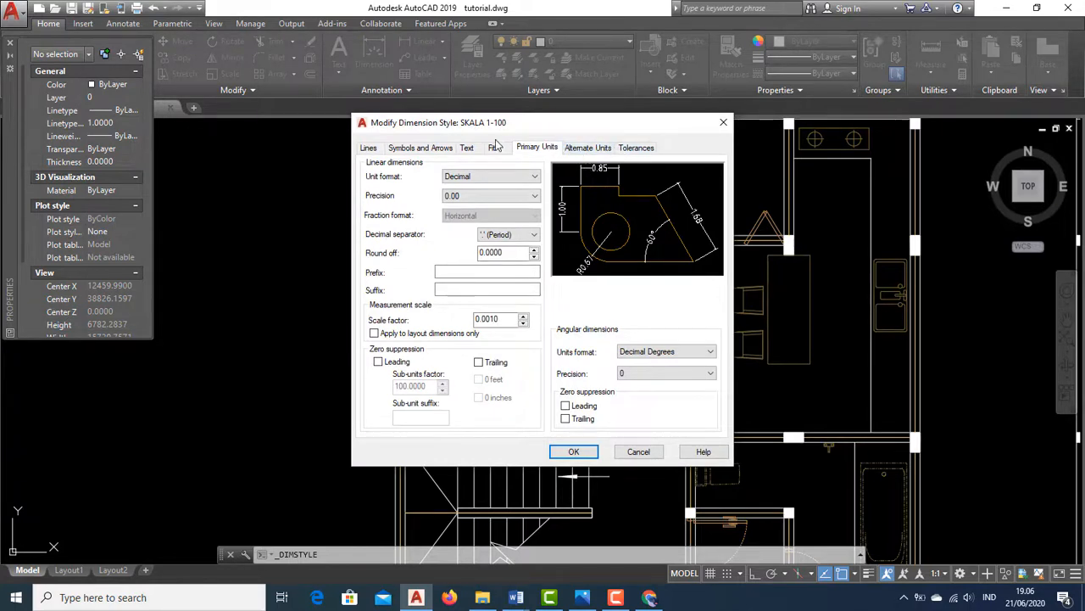
left_click(467, 148)
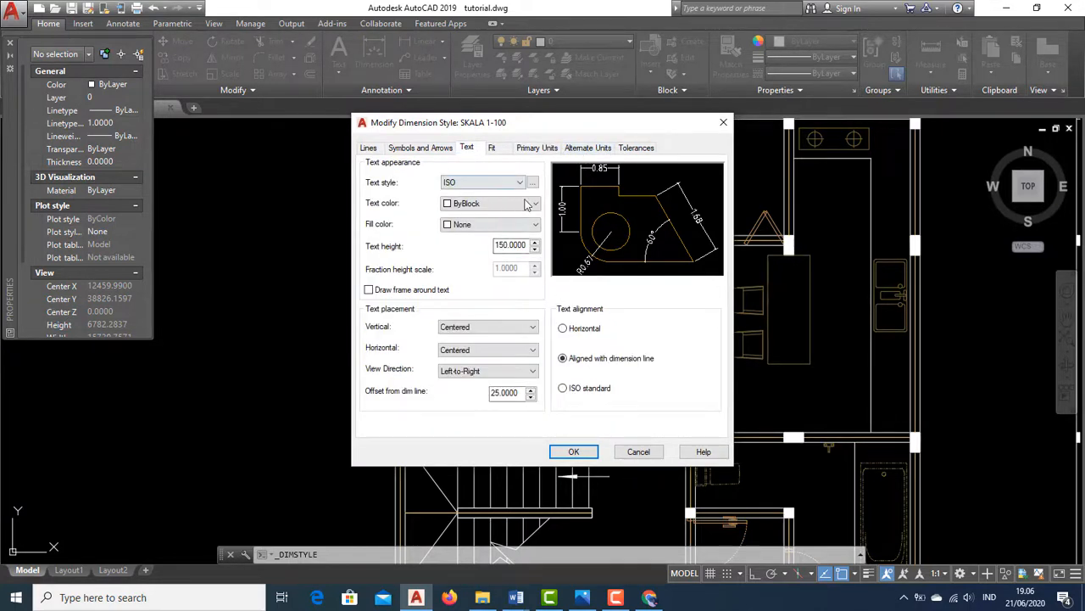
left_click(533, 183)
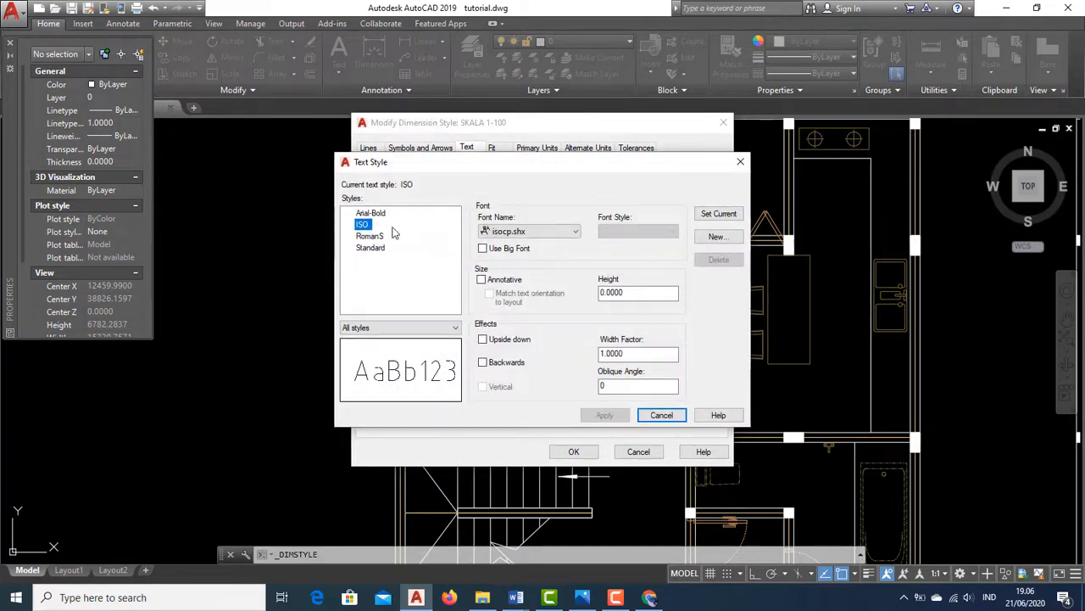
left_click(538, 234)
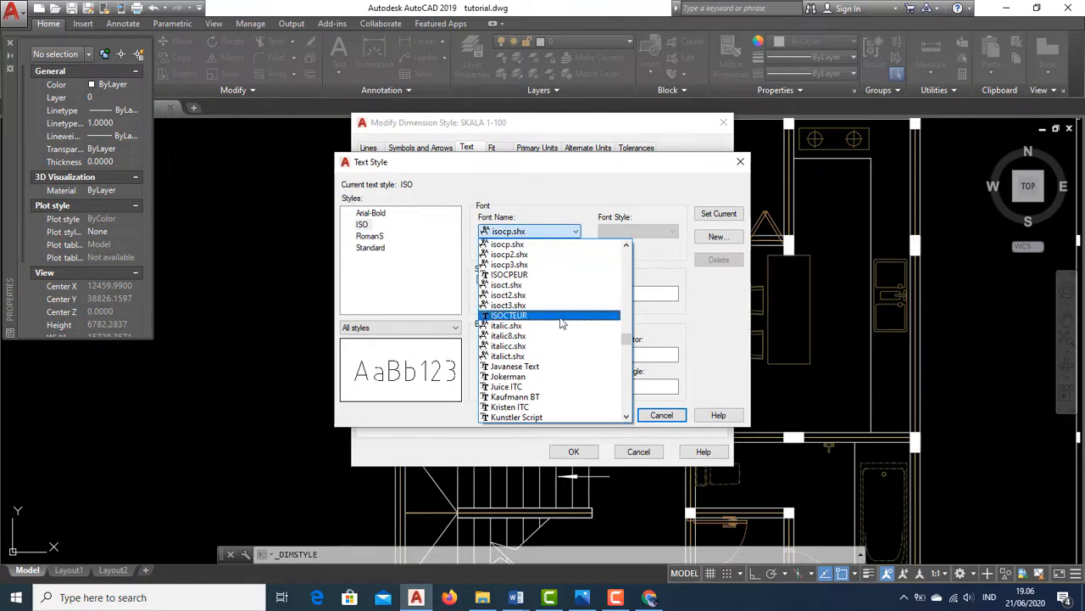
type("ar")
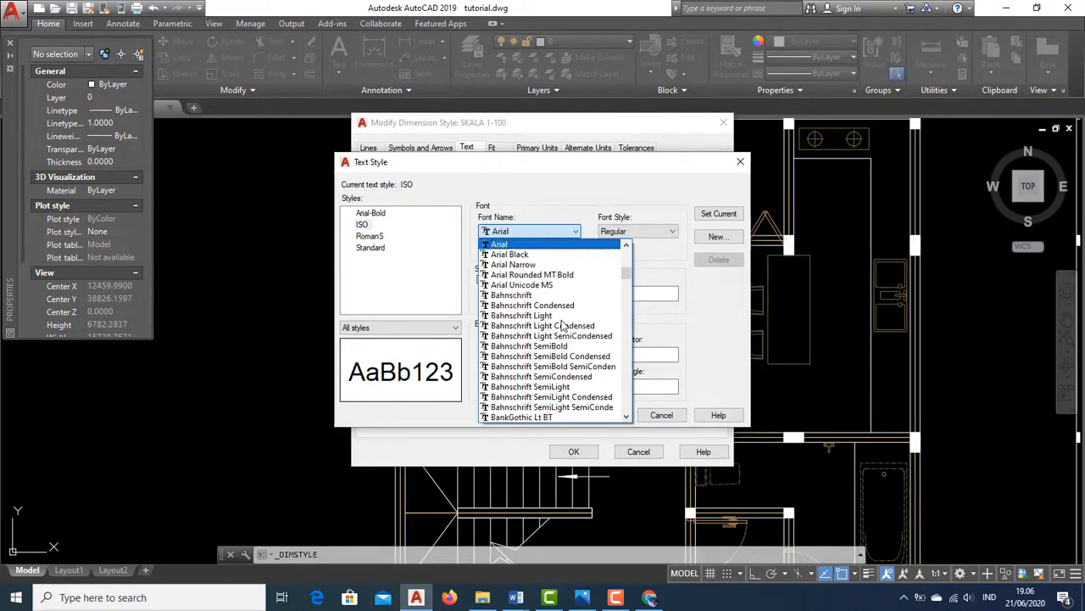
left_click(537, 266)
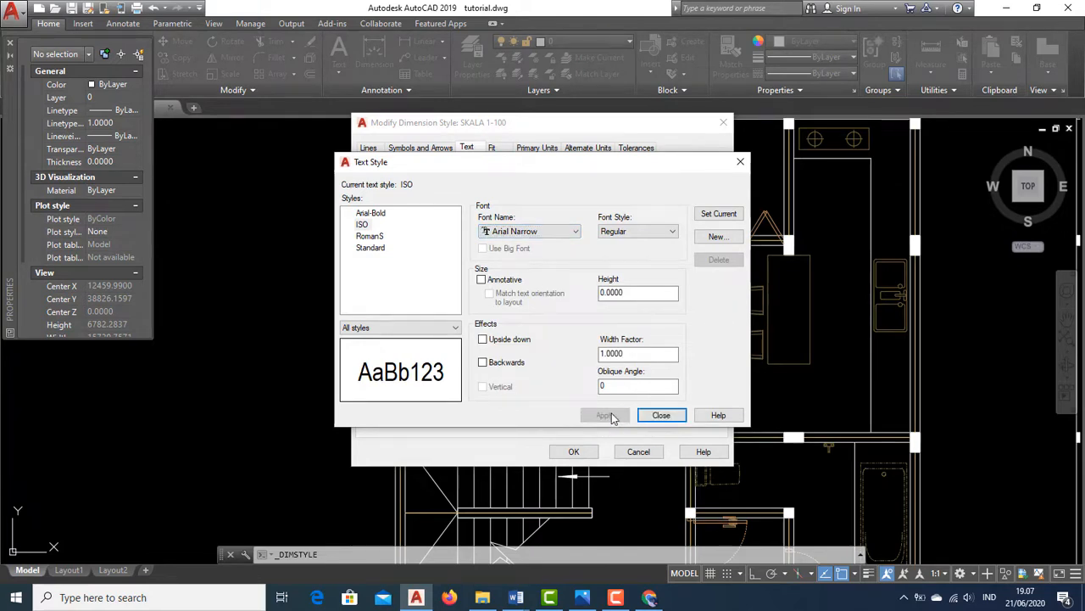
left_click(662, 414)
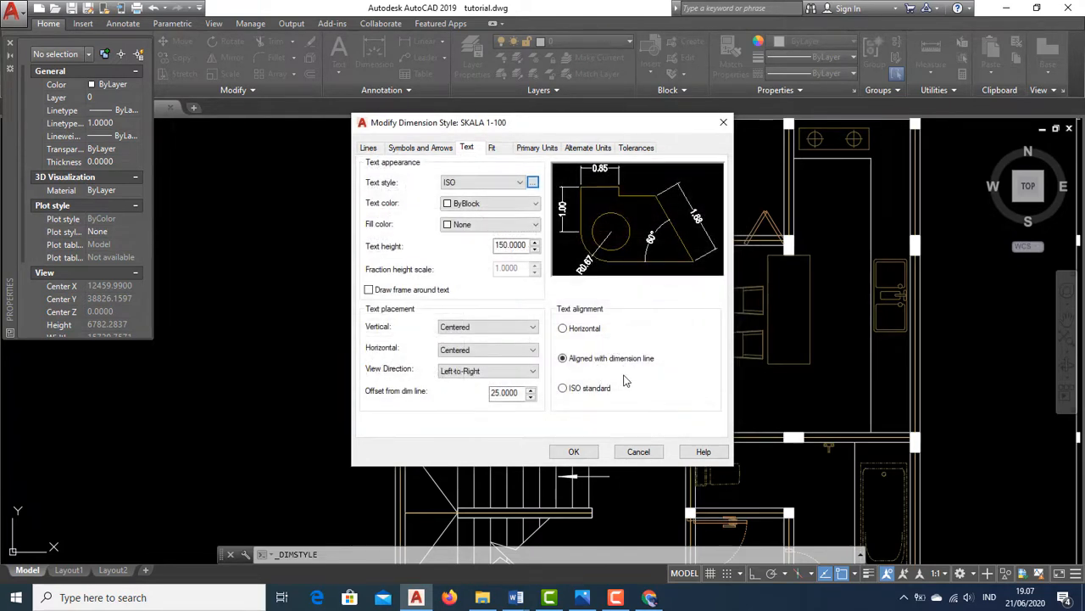
Set the SKALA 1-100 arrowheads to Closed filled with an arrow size of 25.5 and close the dimension style dialogs
left_click(422, 147)
left_click(489, 189)
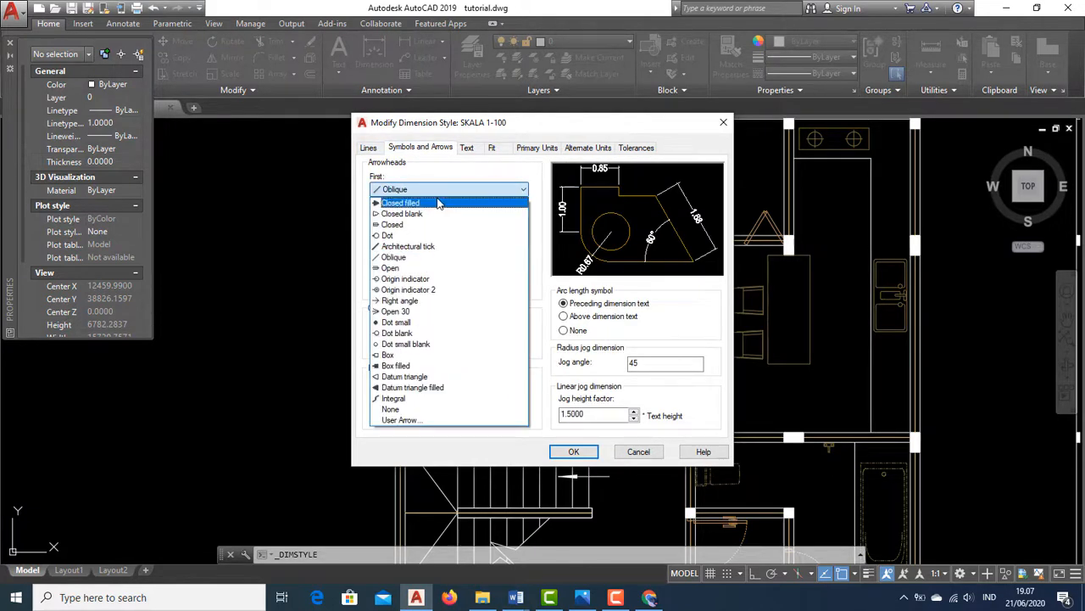
left_click(438, 203)
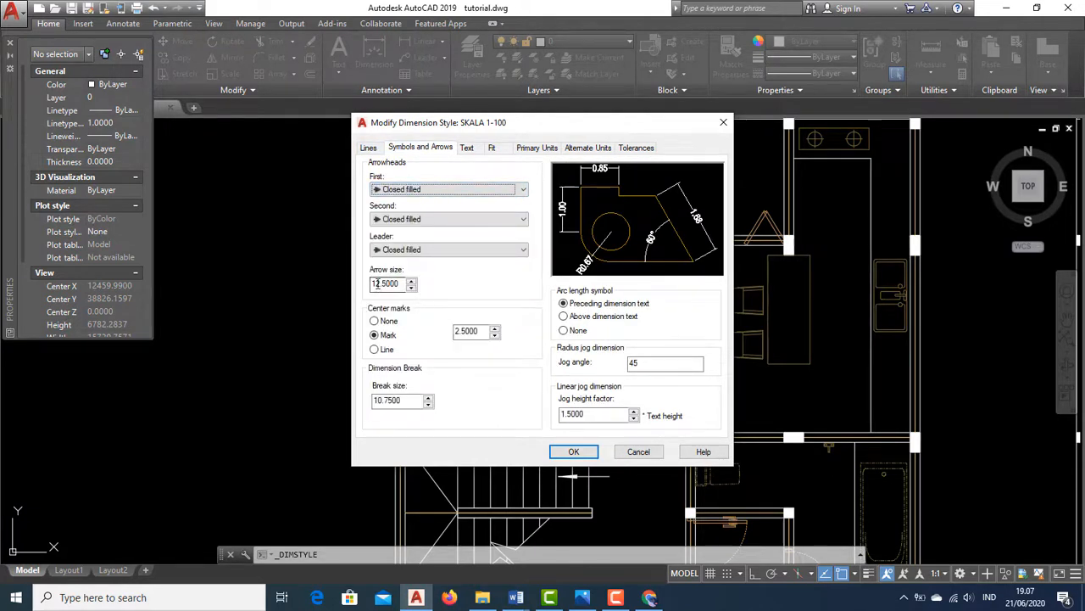
left_click_drag(378, 283, 371, 283)
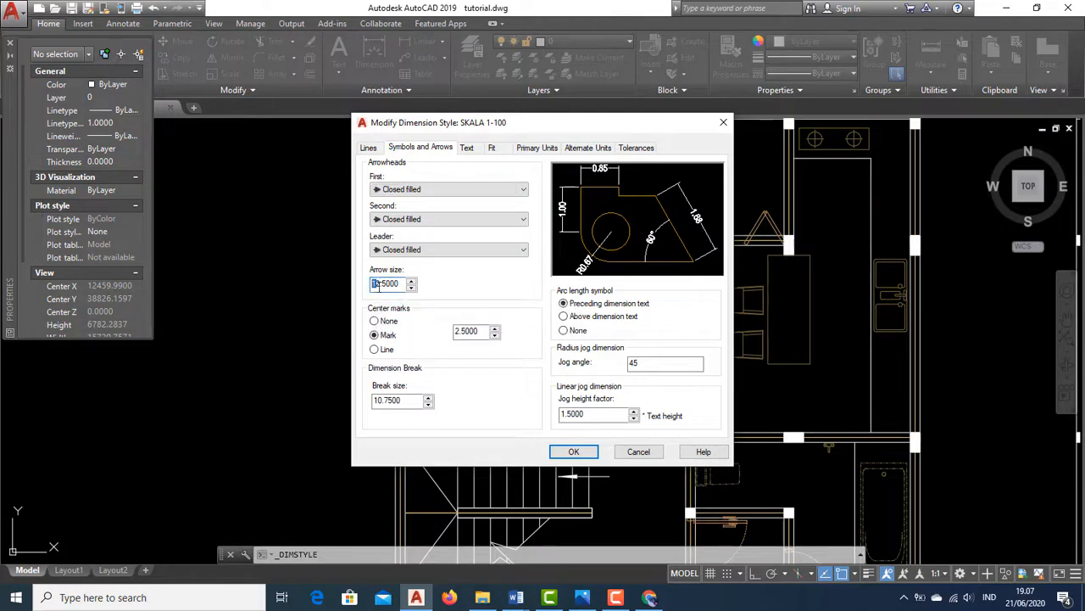
left_click(382, 285)
left_click(574, 452)
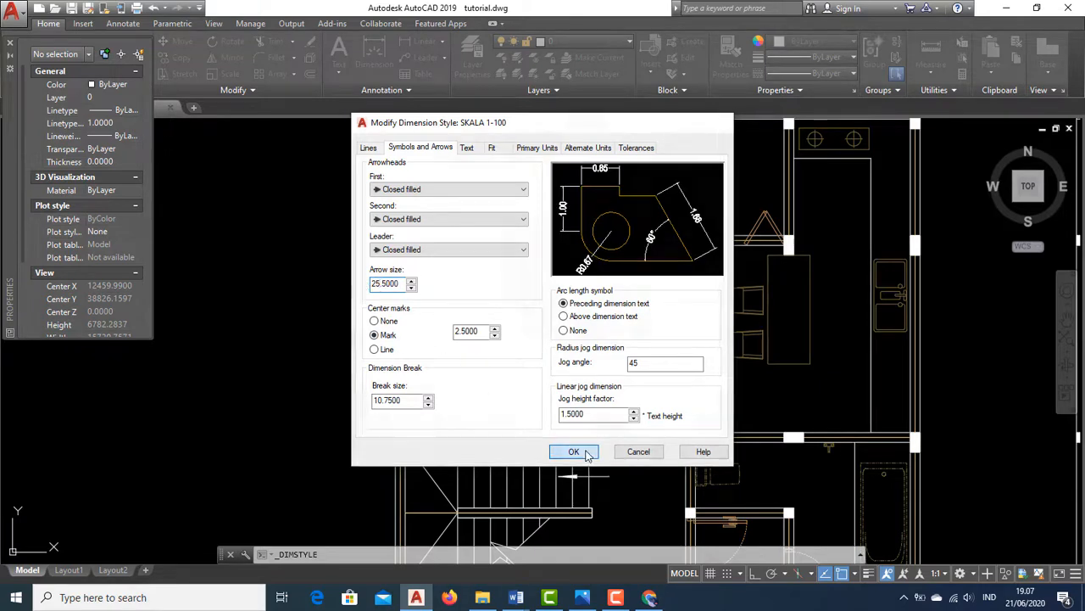
left_click(625, 400)
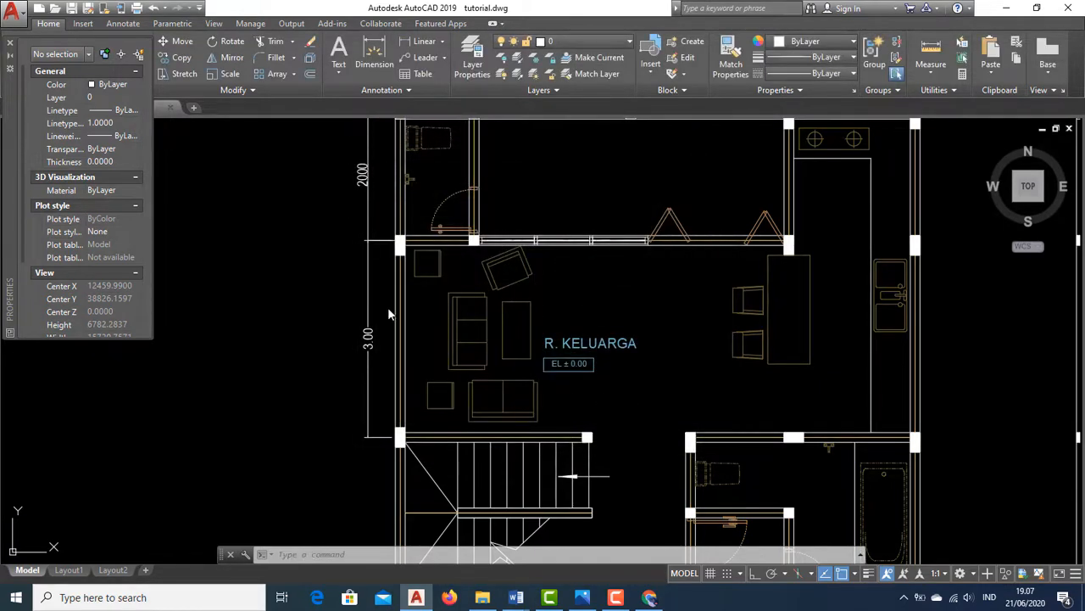
Zoom in to examine the arrowhead on the left wall's dimension
scroll(365, 254, "up", 5)
scroll(346, 204, "up", 2)
scroll(461, 214, "down", 3)
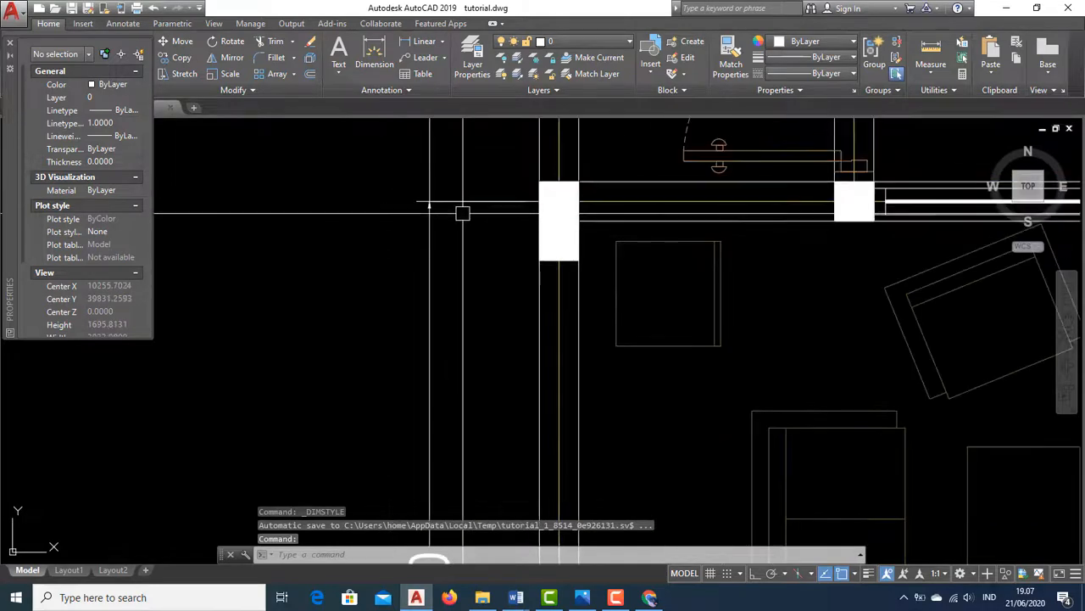
middle_click_drag(463, 213, 472, 128)
scroll(456, 289, "up", 1)
middle_click_drag(458, 294, 430, 505)
scroll(412, 228, "up", 4)
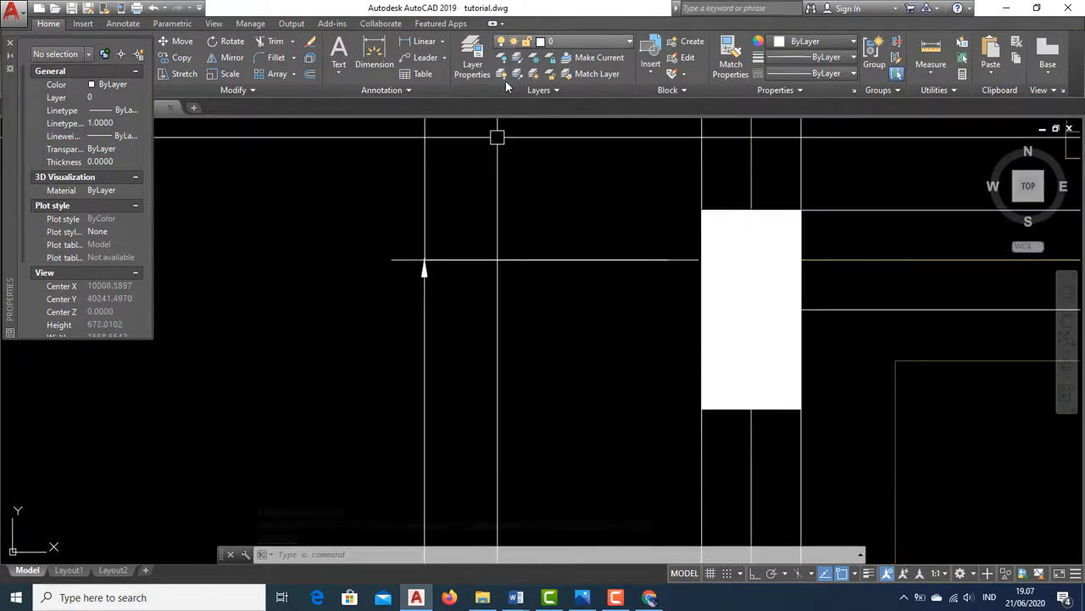
Set the SKALA 1-100 arrow size to 50 and close the Dimension Style Manager
left_click(409, 90)
left_click(456, 123)
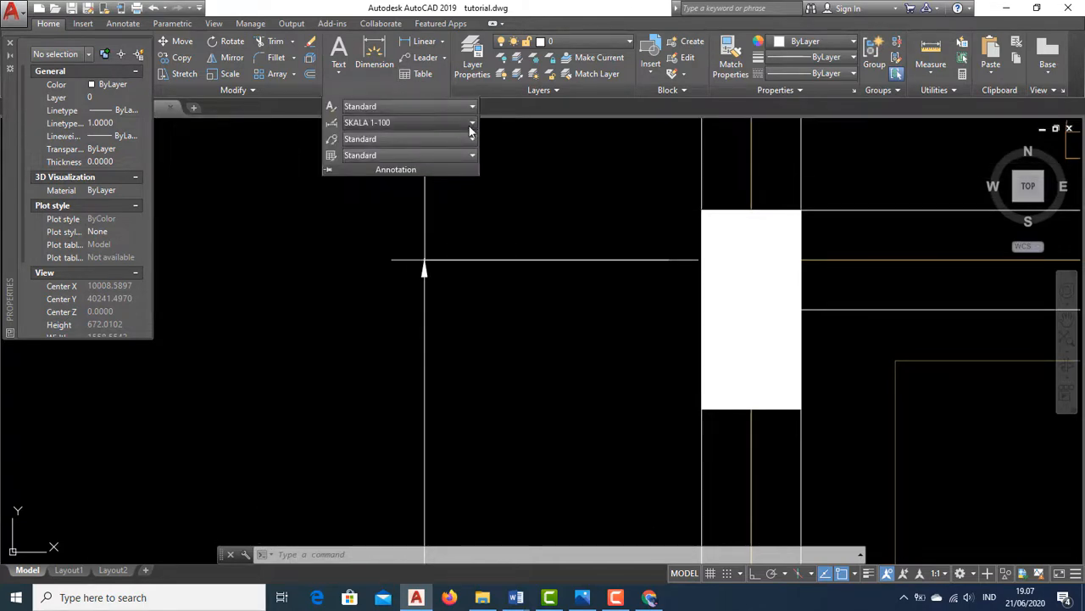
left_click(415, 277)
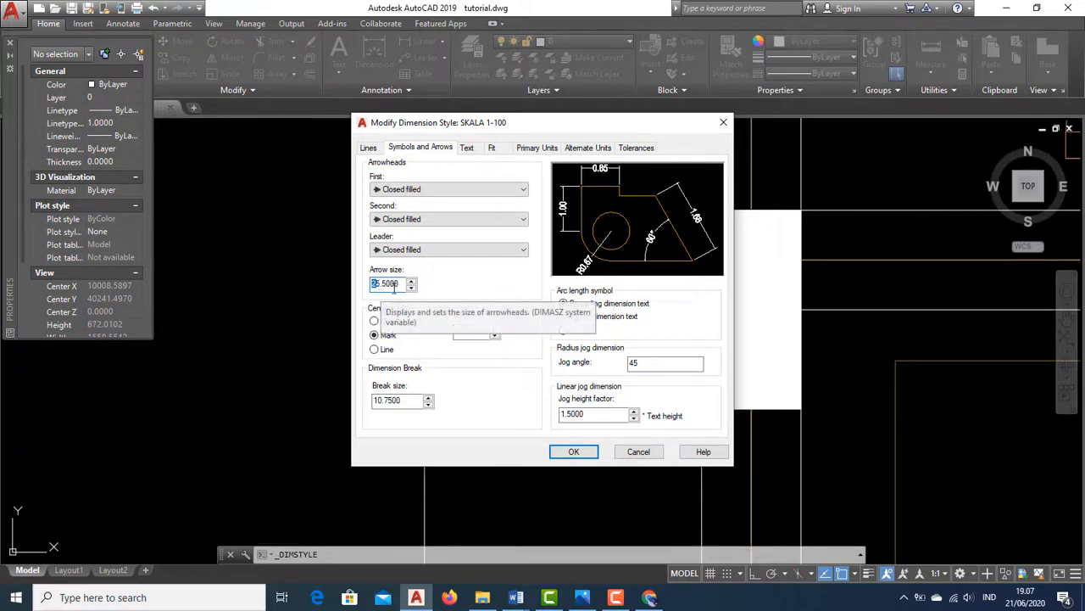
left_click_drag(393, 288, 400, 285)
type("50")
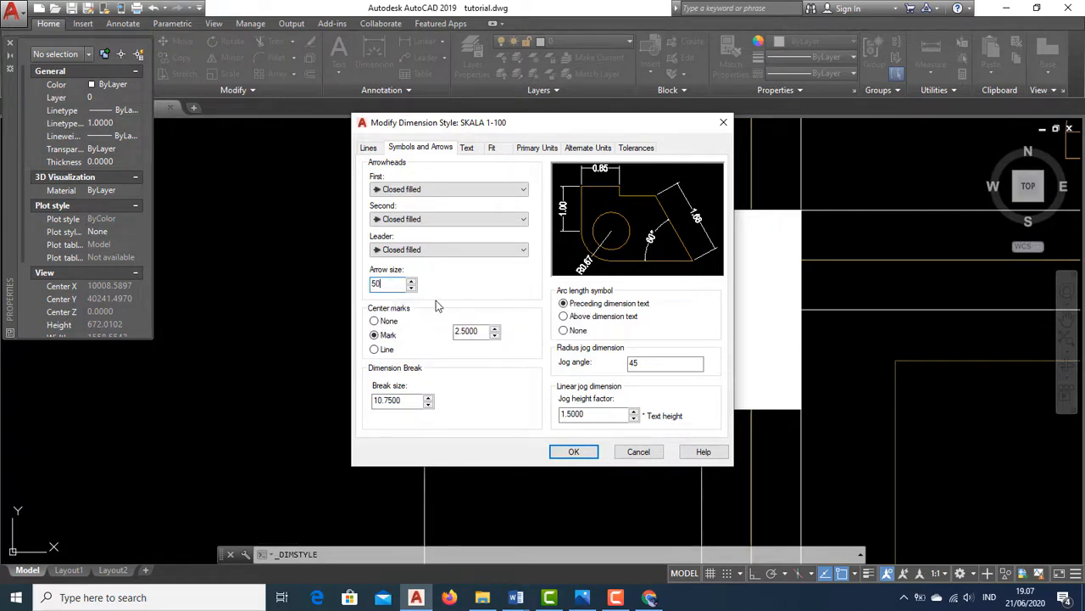
left_click(574, 451)
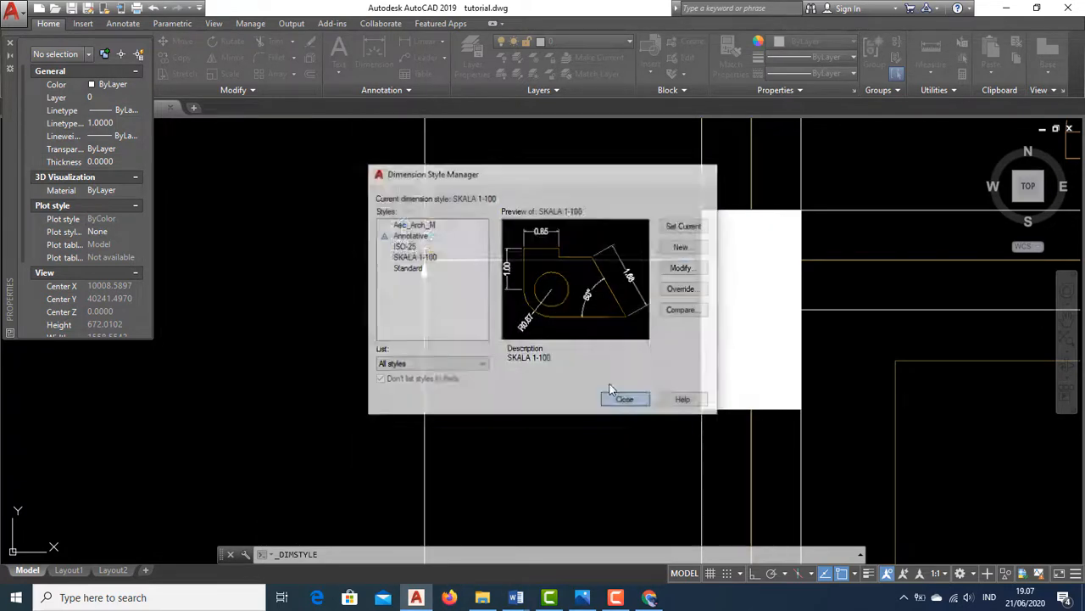
left_click(612, 395)
Erase the old 2000 dimension beside the upper-left room above R. KELUARGA
scroll(551, 308, "down", 4)
scroll(567, 342, "down", 2)
middle_click_drag(567, 342, 480, 245)
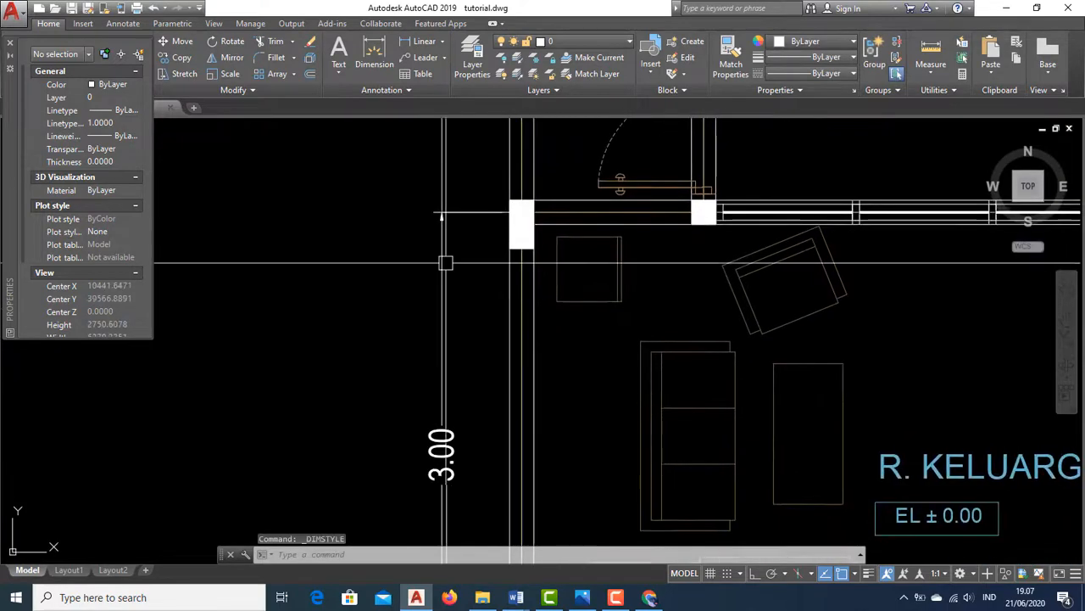
middle_click_drag(535, 318, 487, 416)
scroll(406, 288, "up", 2)
scroll(424, 256, "down", 6)
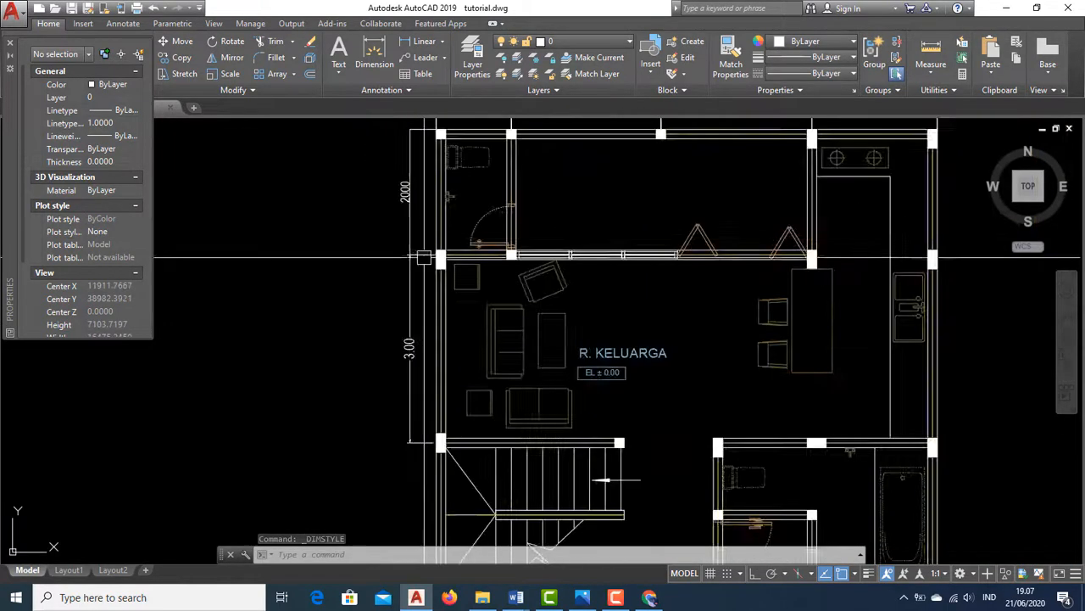
scroll(429, 313, "up", 6)
middle_click_drag(429, 313, 436, 435)
scroll(436, 417, "down", 4)
mouse_move(414, 294)
middle_mouse_down()
mouse_move(405, 347)
mouse_move(397, 270)
mouse_move(392, 281)
middle_mouse_up()
scroll(382, 274, "up", 2)
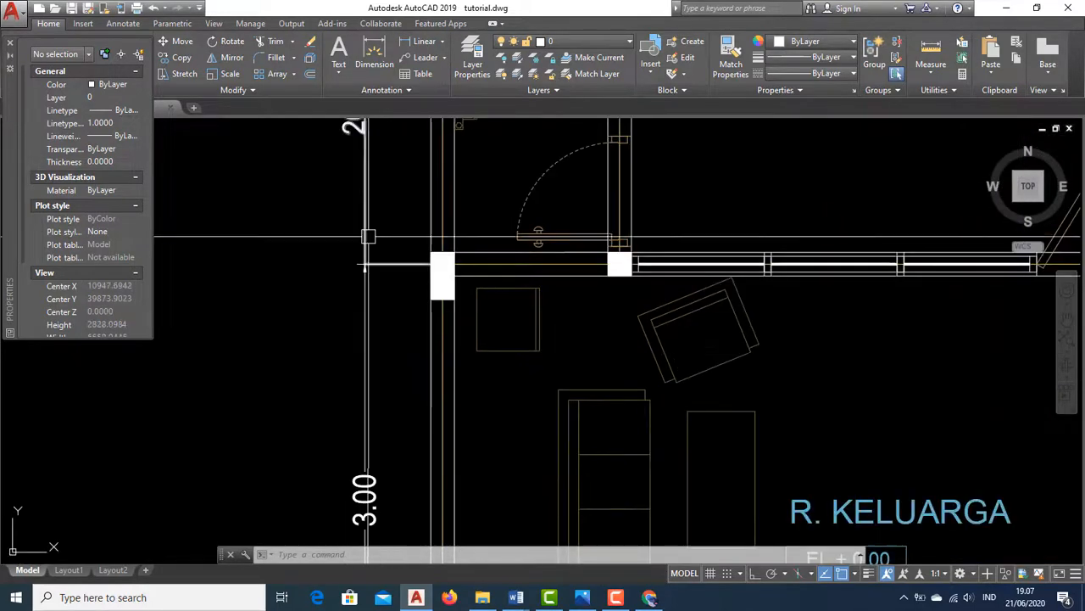
middle_click_drag(380, 218, 407, 324)
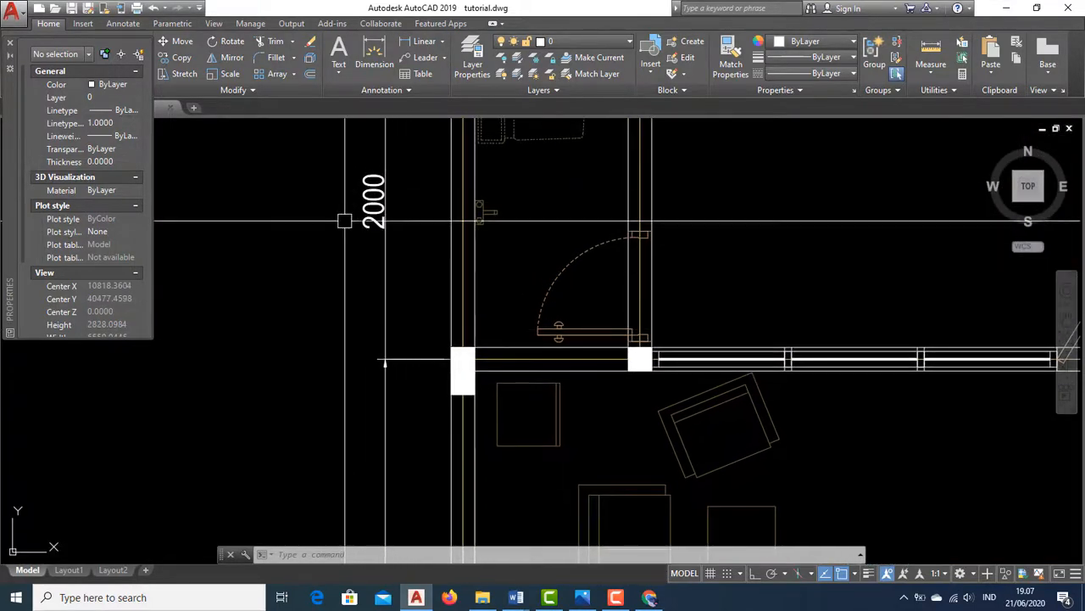
scroll(390, 343, "down", 3)
scroll(413, 347, "up", 1)
scroll(412, 348, "up", 1)
middle_click_drag(431, 370, 455, 400)
scroll(398, 313, "down", 3)
scroll(402, 322, "up", 2)
scroll(365, 184, "up", 2)
middle_click_drag(365, 184, 376, 264)
left_click(404, 238)
left_click(371, 224)
middle_click_drag(398, 222, 400, 303)
type("e")
key("space")
Delete the extra dimension at the upper-left wall corner of R. KELUARGA
scroll(439, 338, "up", 4)
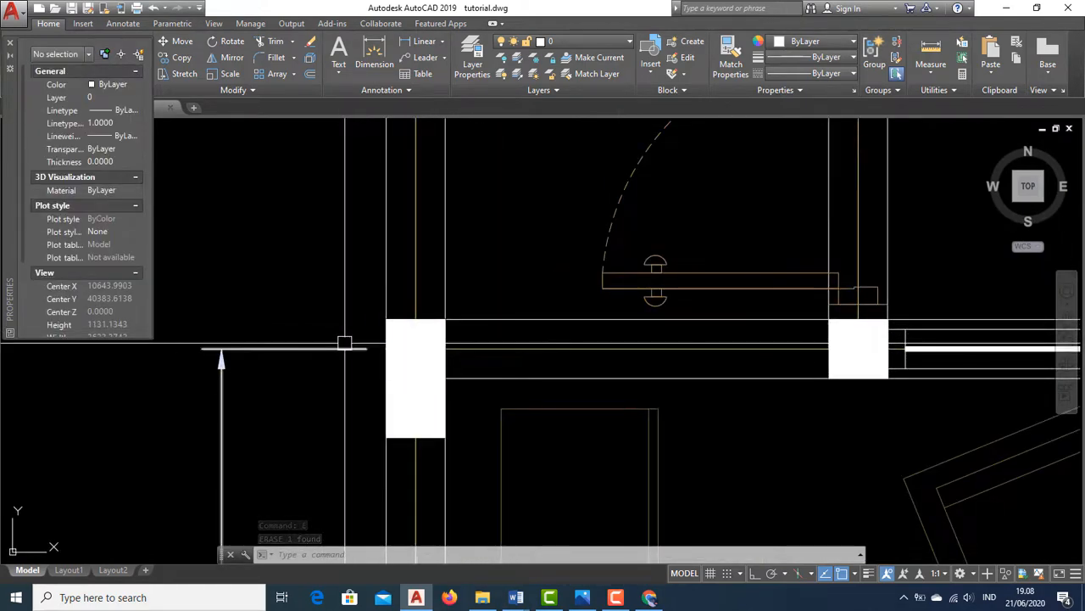
left_click(353, 348)
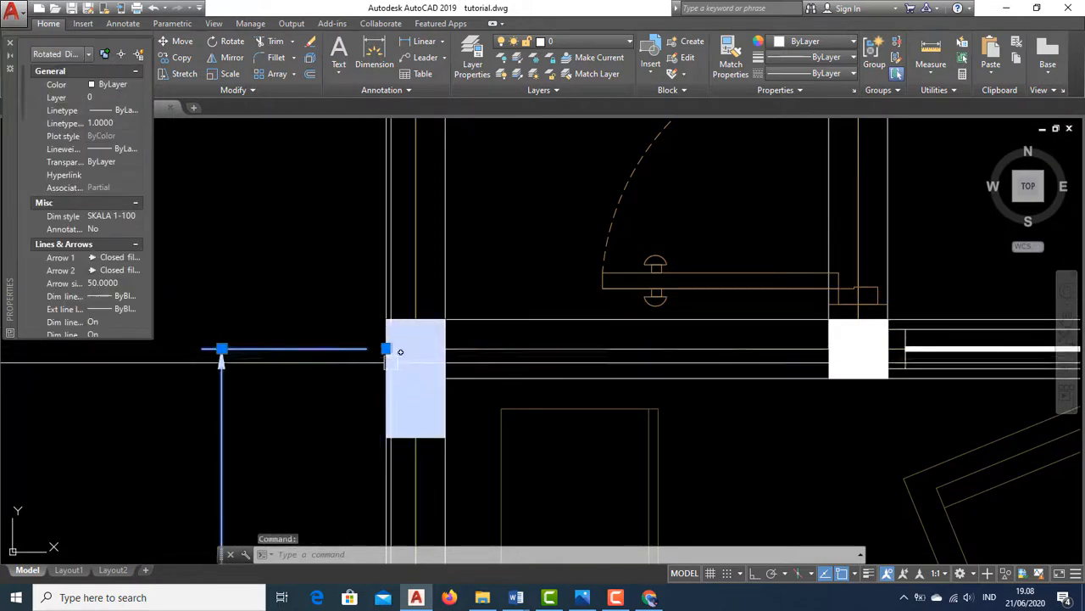
scroll(370, 350, "up", 3)
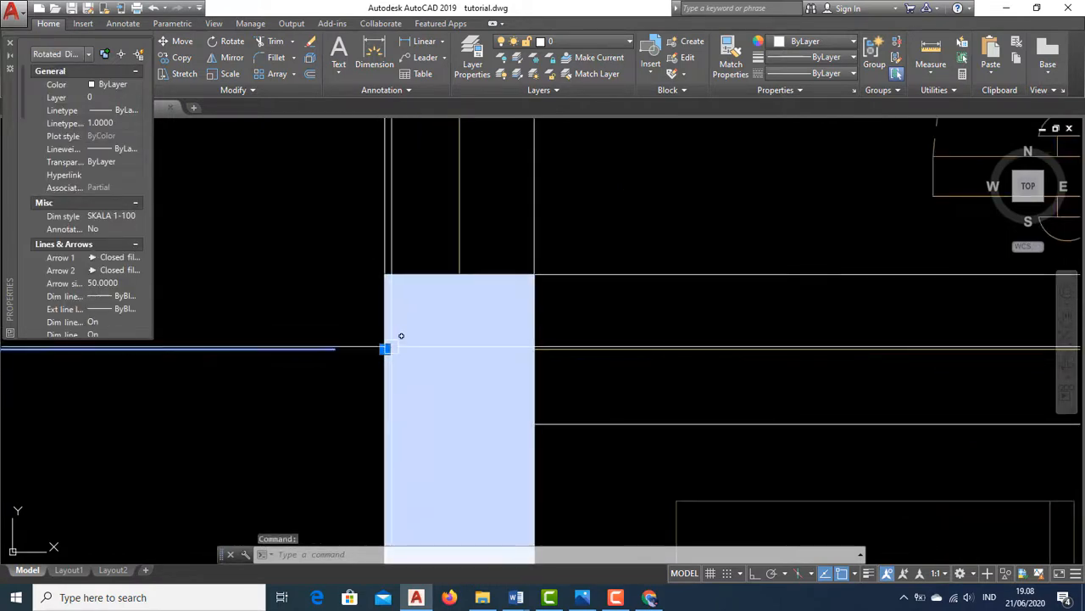
scroll(409, 347, "down", 3)
key("Delete")
key("Escape")
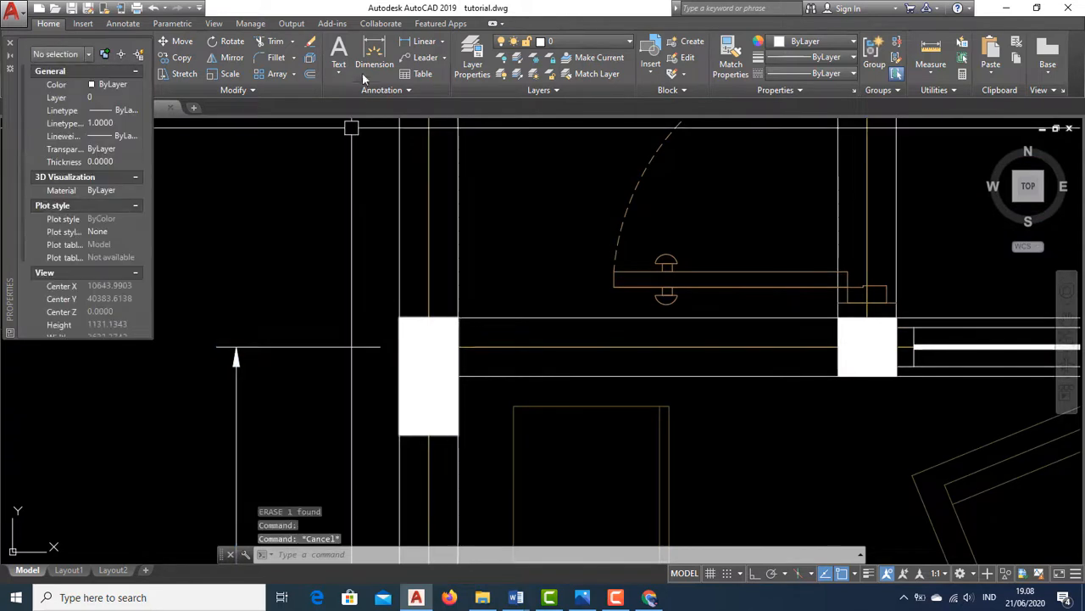
Add a vertical linear dimension along the left wall of the upper room, from the R. KELUARGA corner to the top wall
left_click(407, 42)
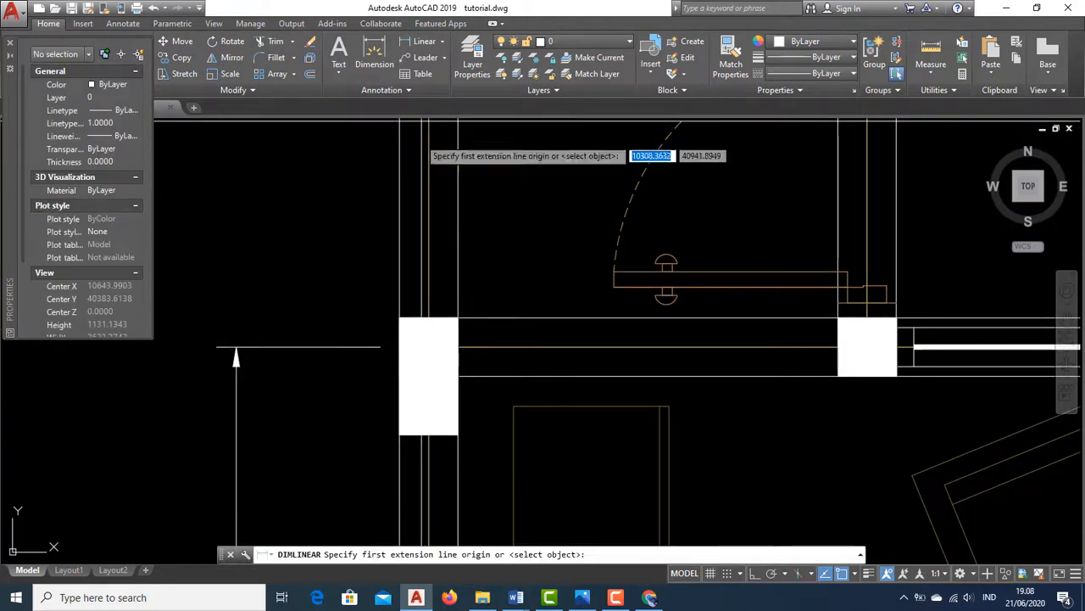
left_click(400, 347)
middle_click_drag(400, 283, 487, 535)
scroll(486, 521, "down", 3)
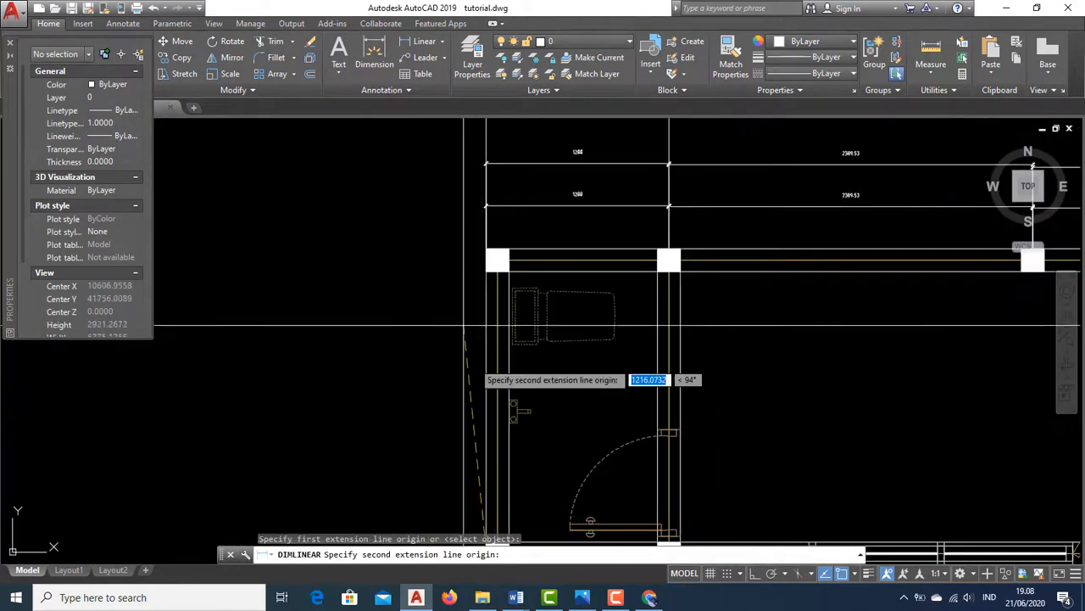
scroll(473, 245, "up", 2)
left_click(492, 249)
middle_click_drag(446, 342, 375, 55)
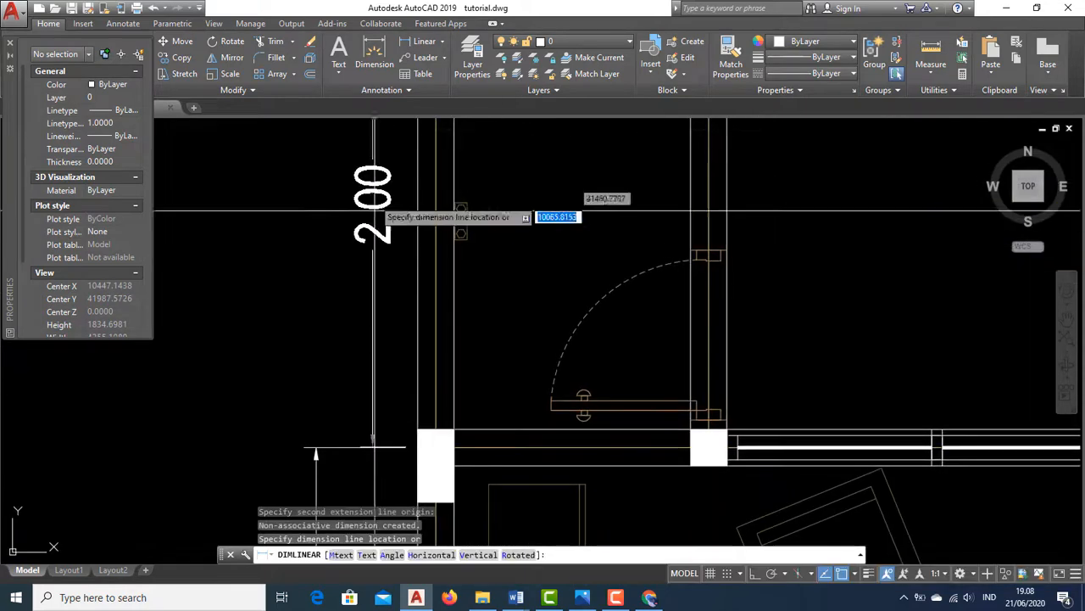
left_click(316, 445)
scroll(323, 432, "down", 5)
middle_click_drag(499, 299, 374, 281)
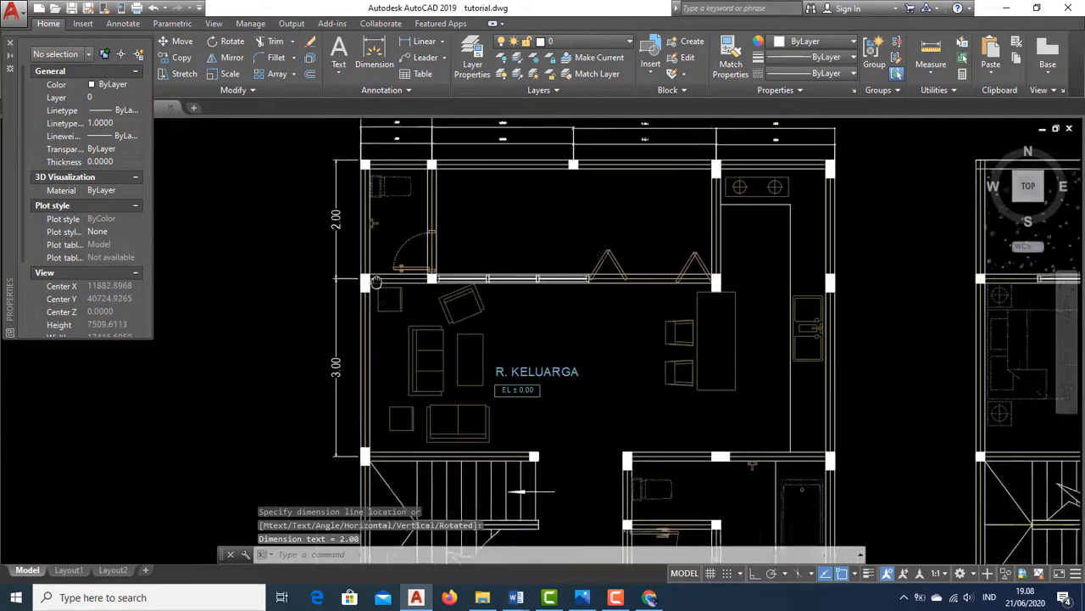
scroll(374, 281, "up", 6)
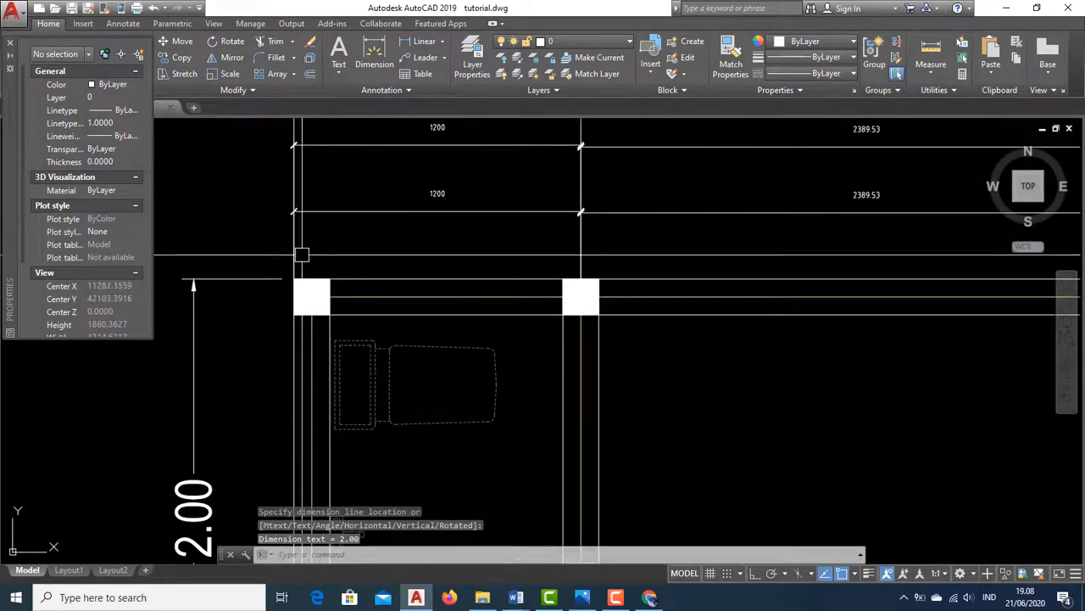
scroll(390, 280, "down", 6)
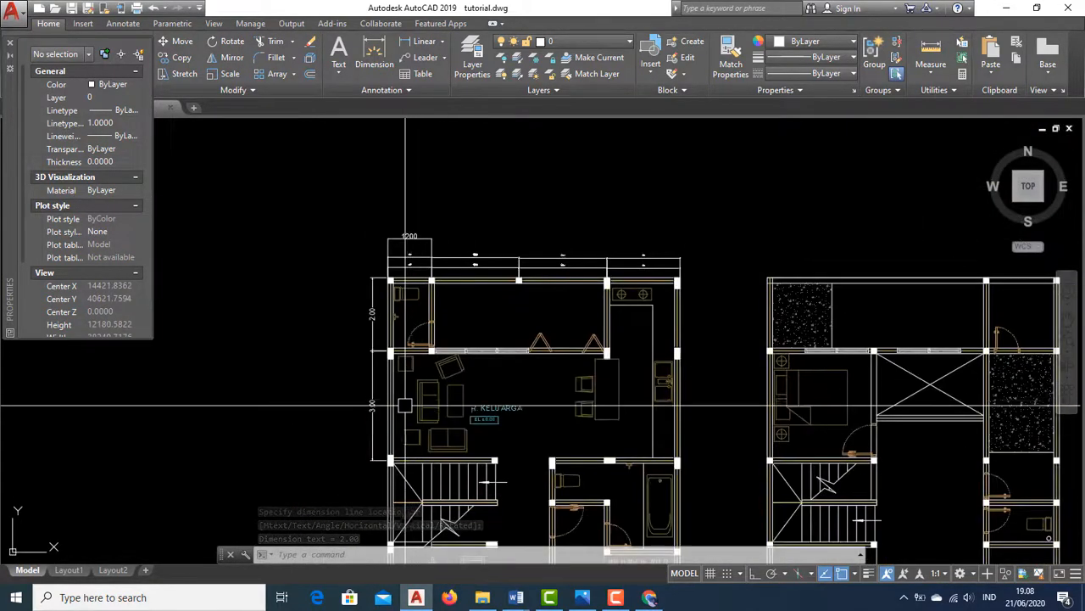
scroll(405, 405, "up", 4)
scroll(470, 291, "down", 4)
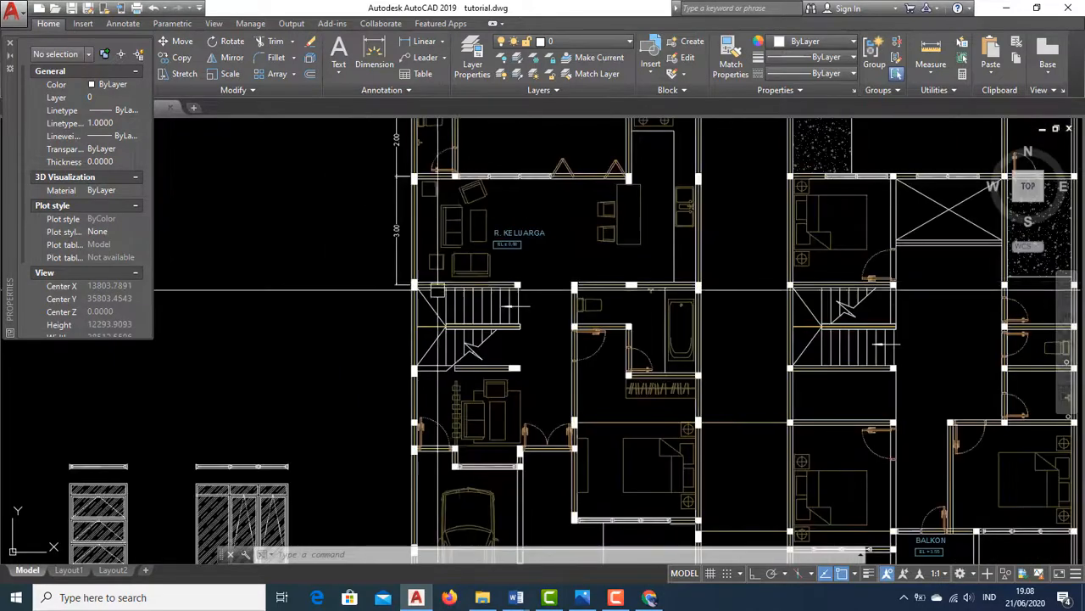
key("Escape")
middle_click_drag(436, 264, 425, 308)
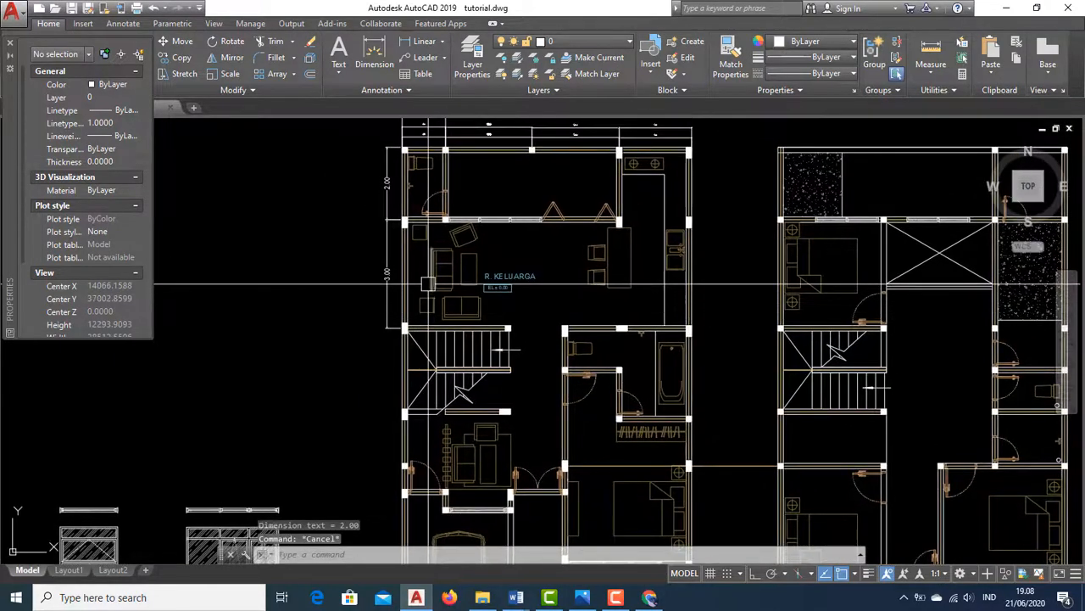
scroll(428, 283, "up", 3)
key("Escape")
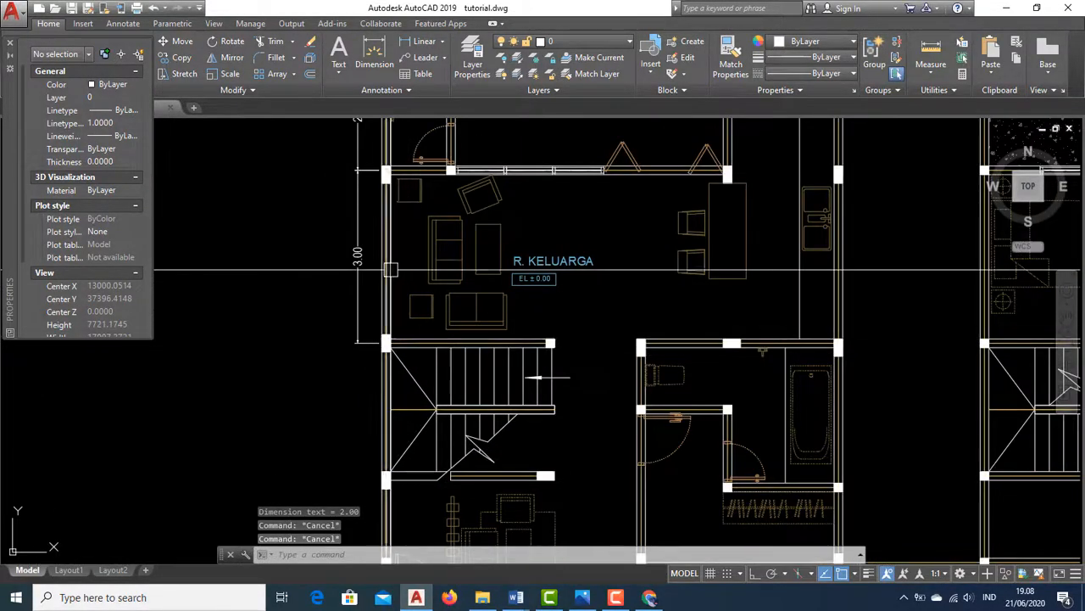
middle_click_drag(391, 270, 446, 443)
middle_click_drag(497, 181, 438, 223)
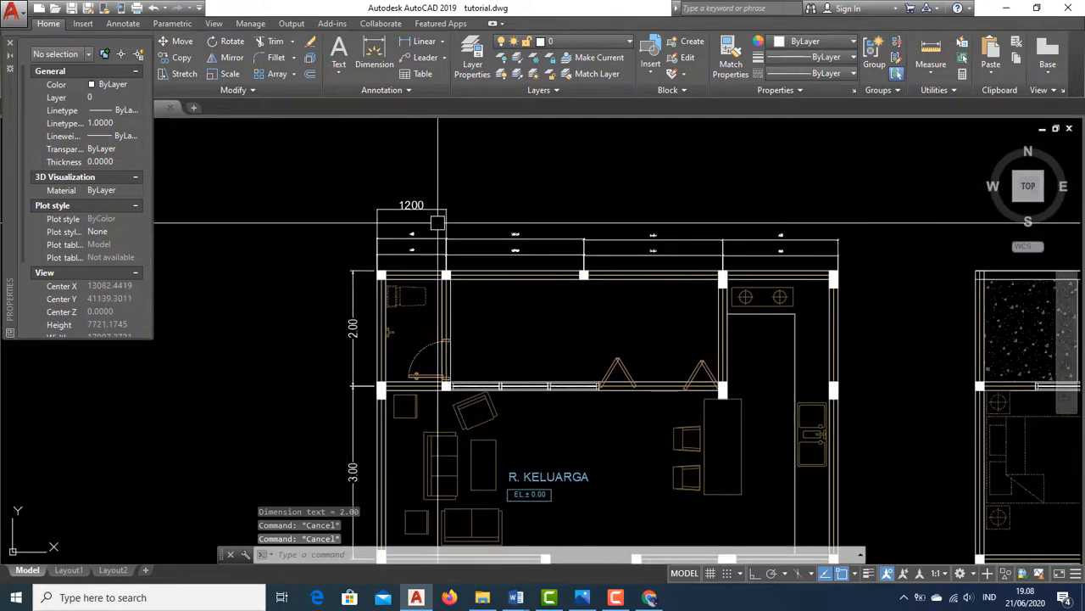
scroll(396, 293, "up", 2)
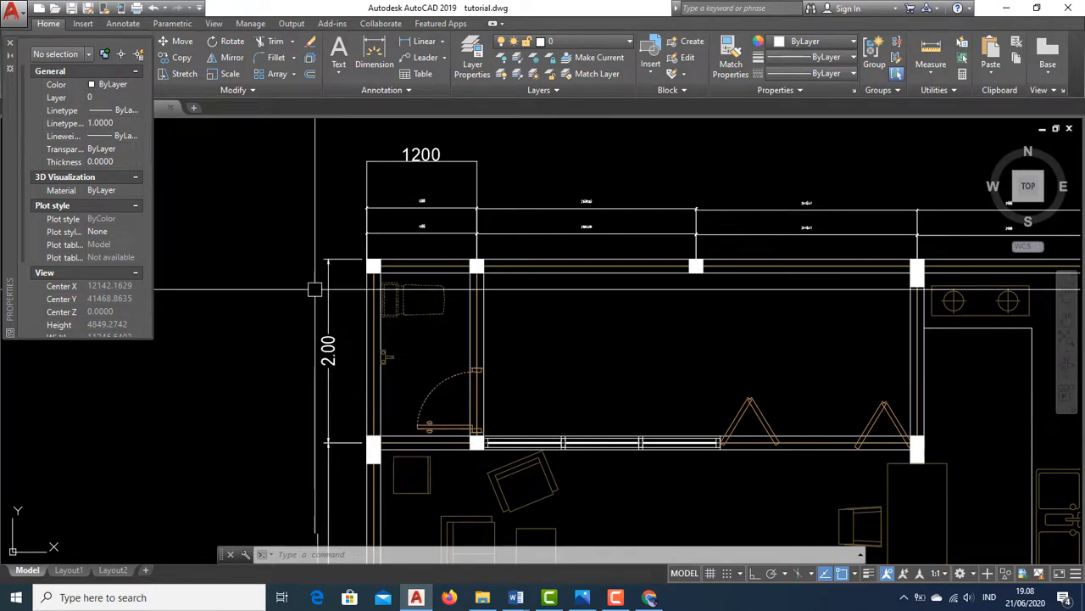
Change the SKALA 1-100 dimension style's text alignment to Horizontal and close the Dimension Style Manager
left_click(406, 92)
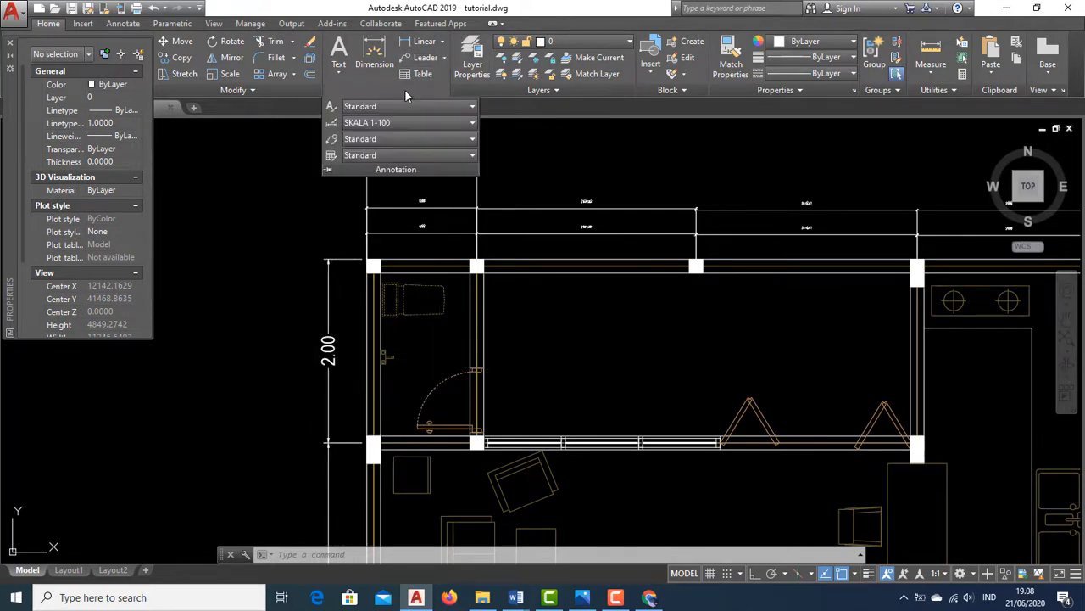
left_click(472, 125)
left_click(406, 271)
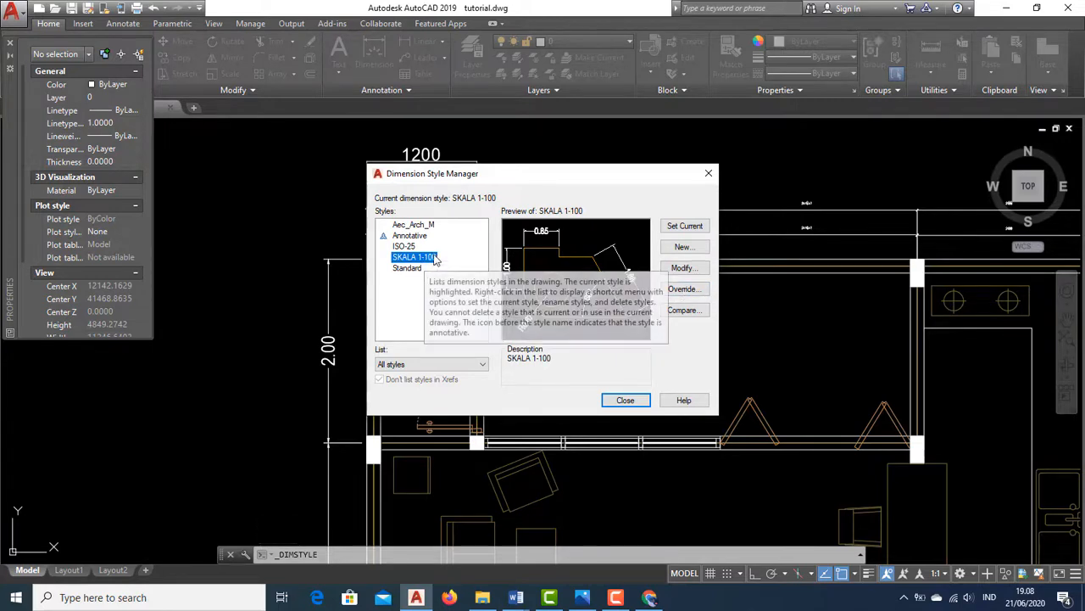
left_click(692, 269)
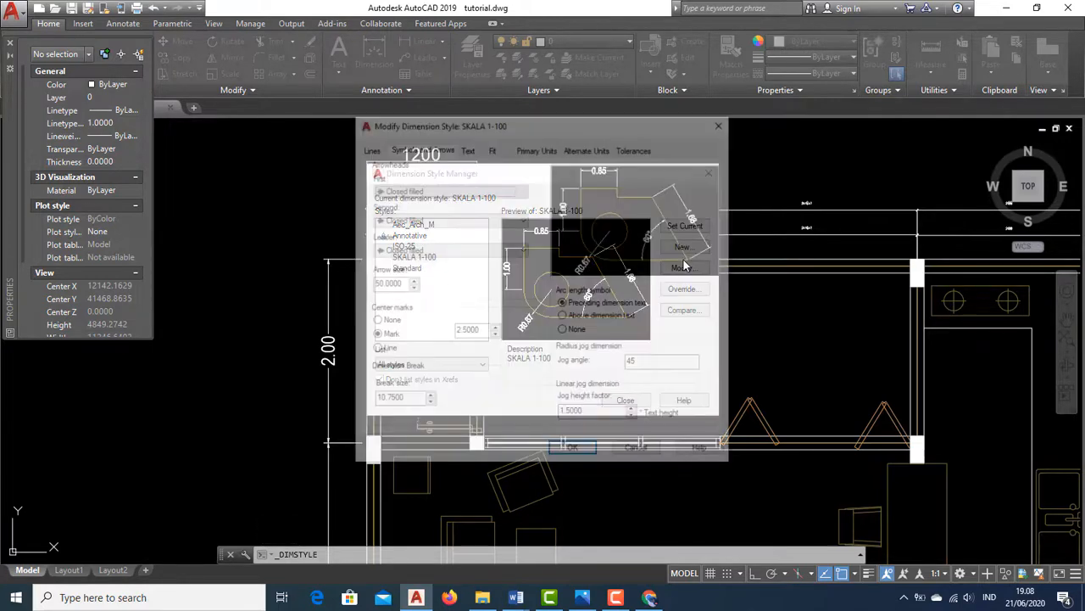
left_click(467, 148)
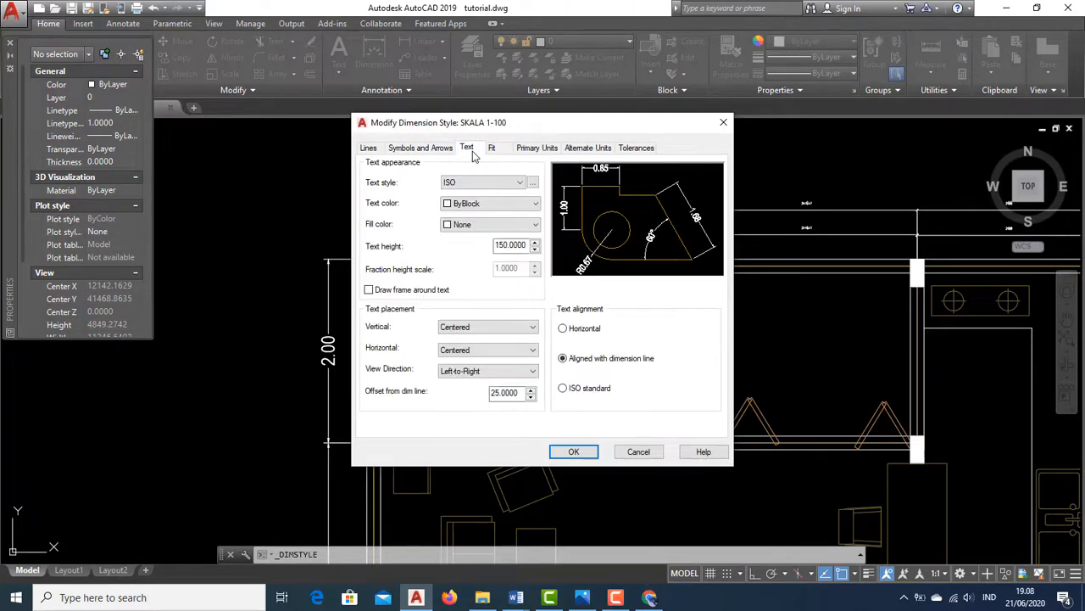
left_click(579, 333)
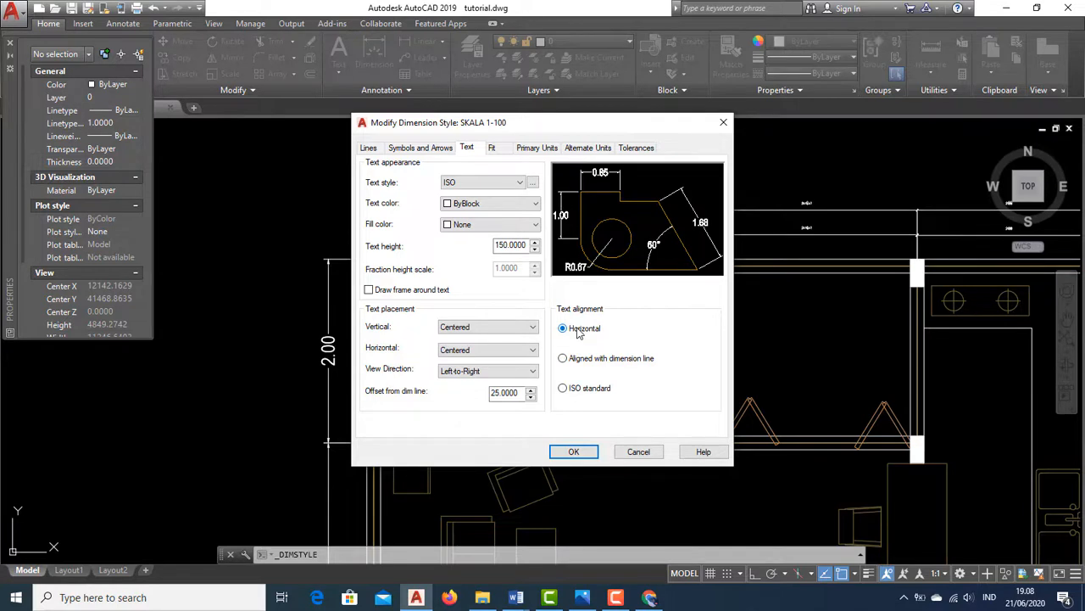
left_click(593, 360)
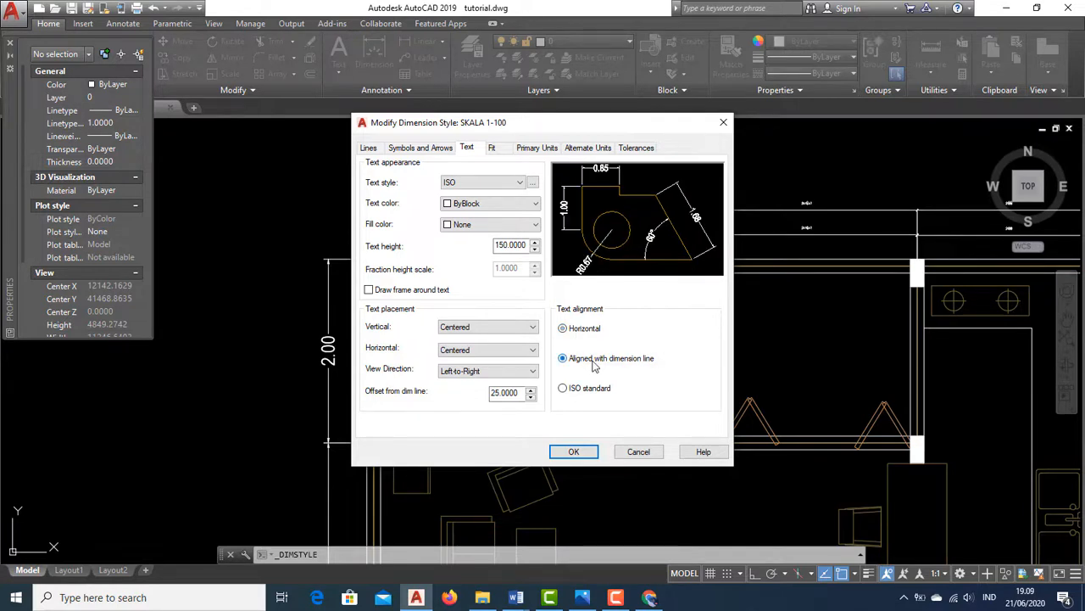
left_click(580, 333)
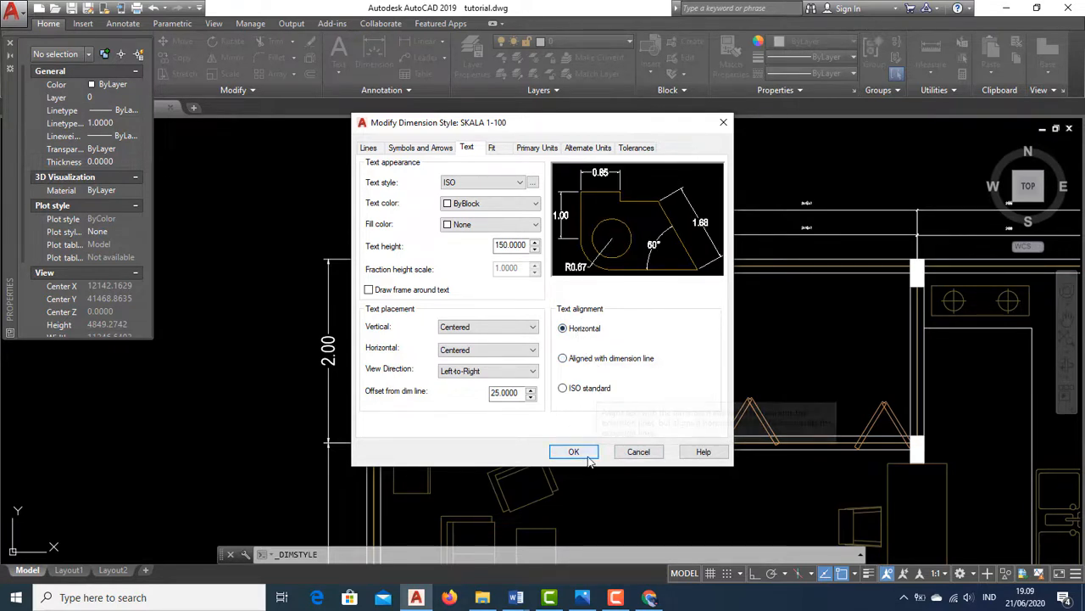
left_click(575, 452)
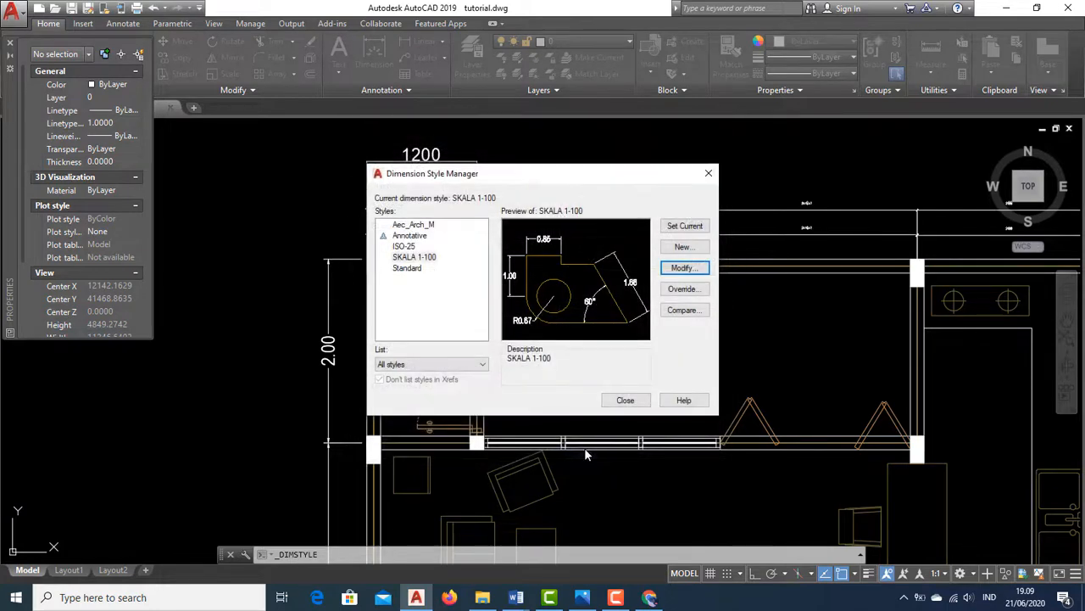
left_click(625, 400)
Erase the 1200 dimension and the two stacked dimensions above the upper-left room
scroll(519, 339, "down", 5)
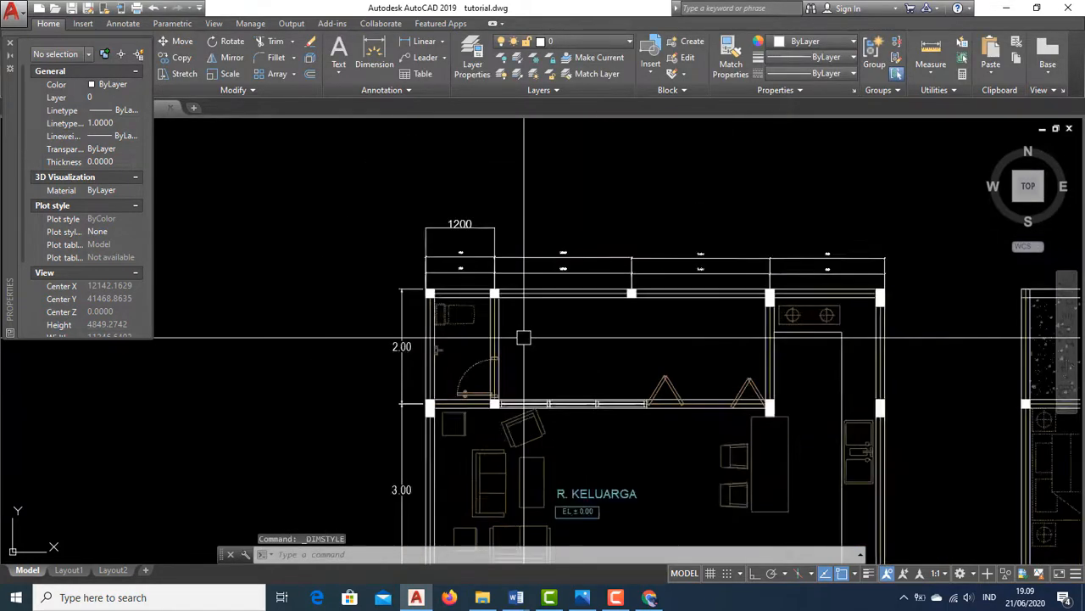
scroll(490, 362, "up", 5)
middle_click_drag(466, 426, 492, 315)
scroll(509, 339, "down", 5)
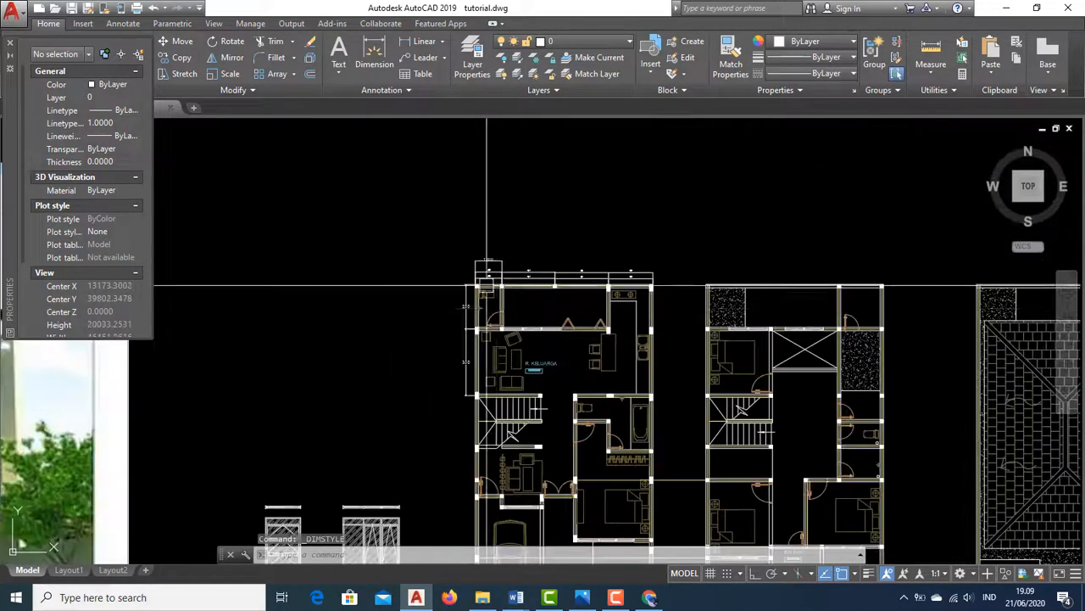
scroll(545, 368, "up", 9)
left_click(547, 369)
left_click(473, 167)
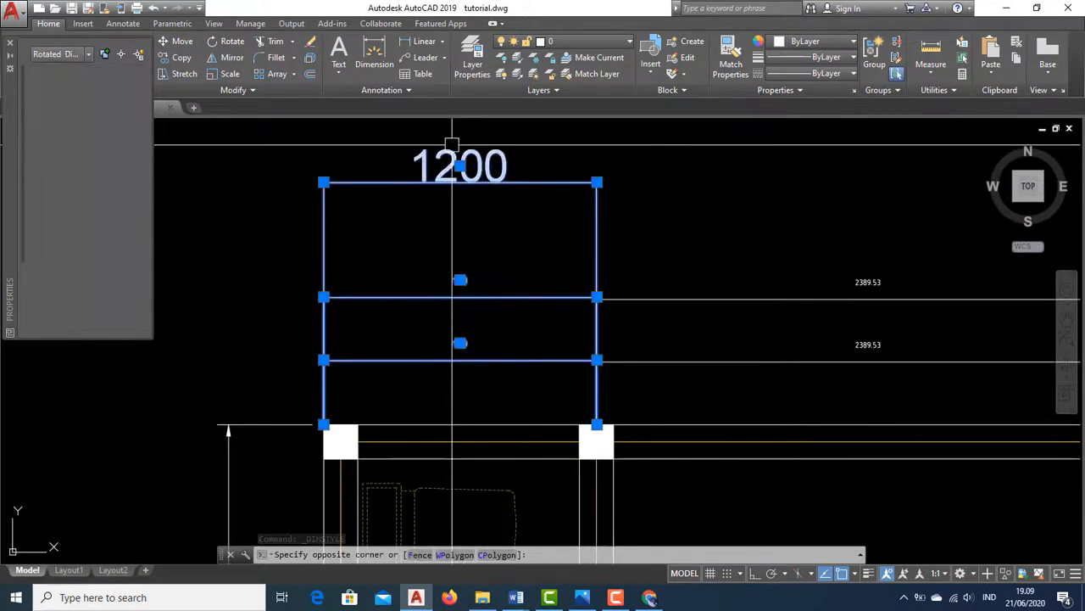
scroll(458, 153, "down", 2)
type("e")
key("Return")
middle_click_drag(534, 286, 425, 289)
key("Escape")
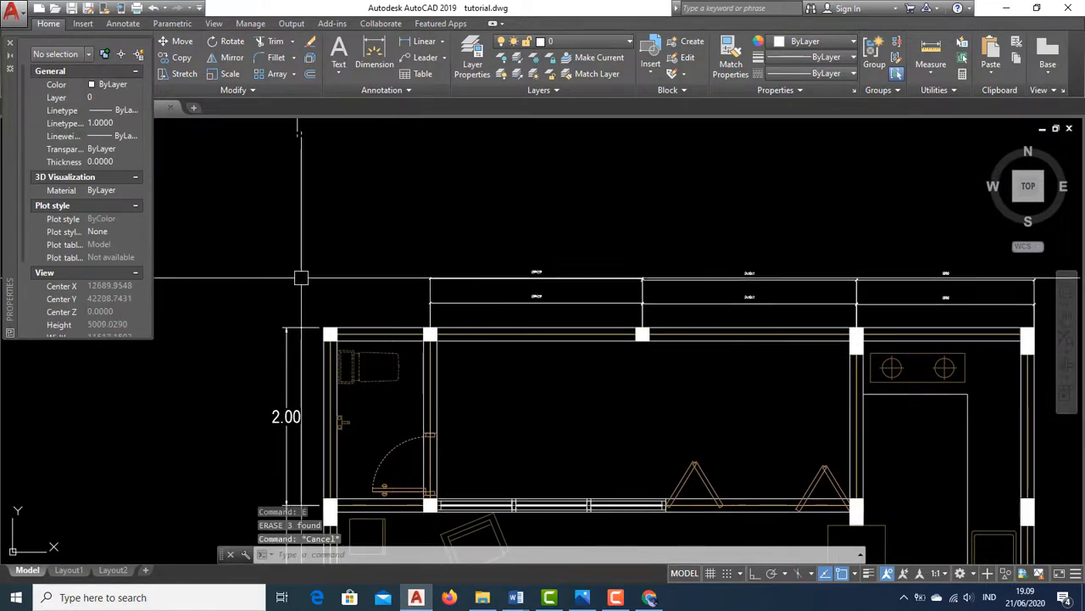
Erase the stacked dimensions above the next bay of the top wall, beside the upper-left room
left_click(504, 311)
left_click(442, 250)
type("e")
key("Return")
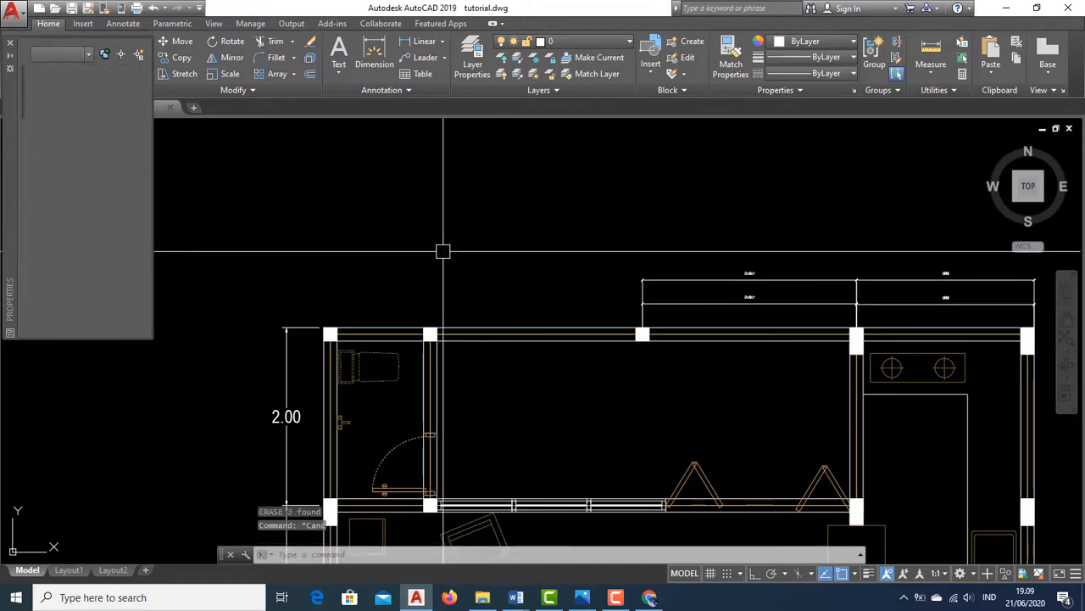
key("Escape")
Add a horizontal linear dimension across the upper-left room's top wall, between its two corner columns
left_click(416, 42)
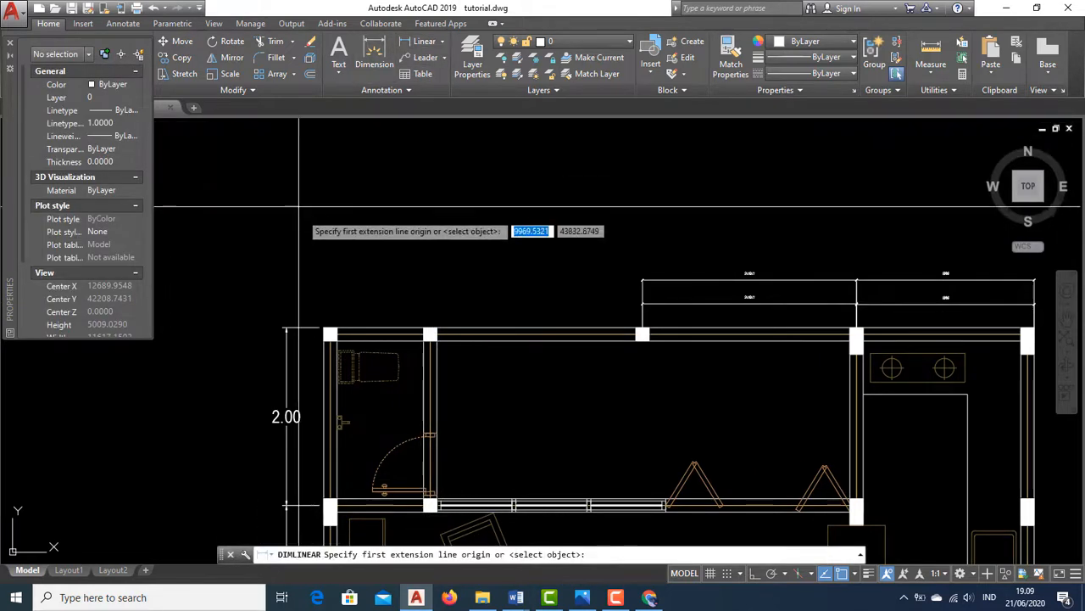
left_click(329, 328)
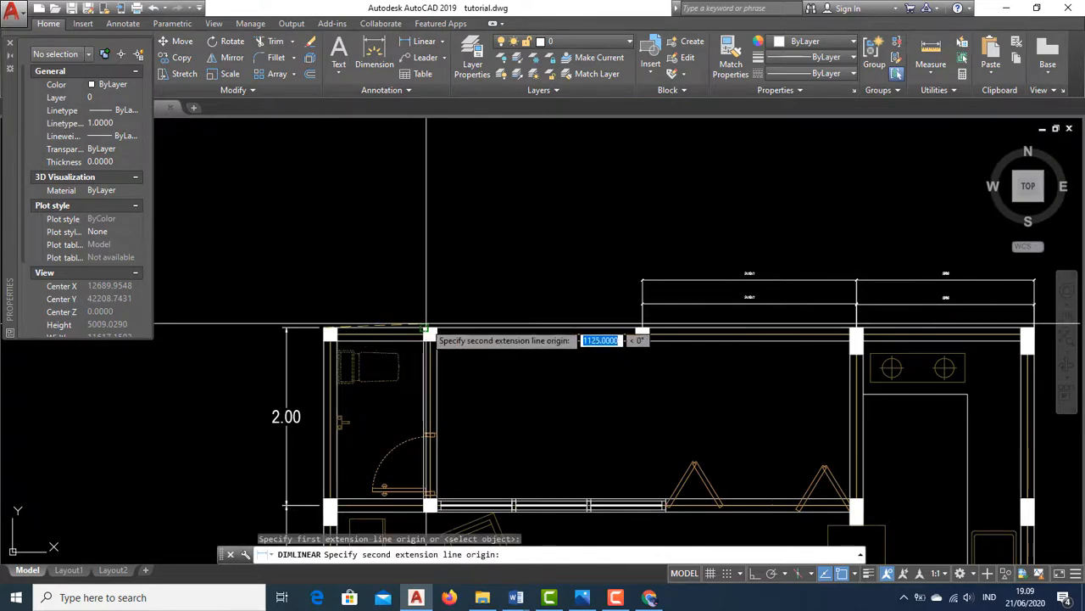
left_click(430, 329)
left_click(421, 286)
Examine the new dimension above the upper-left room and the surrounding top wall
middle_click_drag(512, 339, 467, 329)
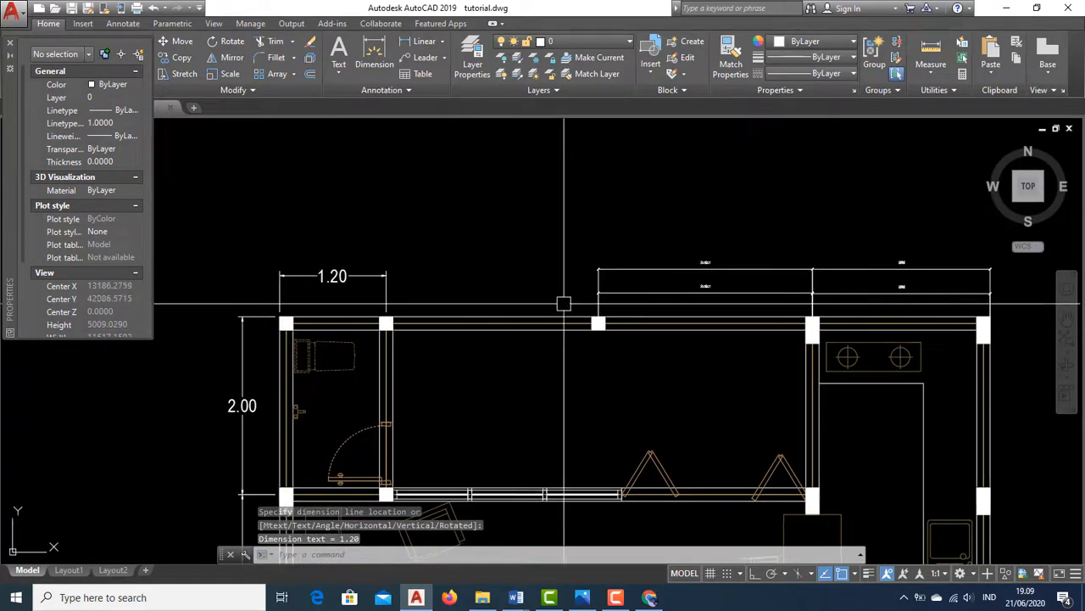
scroll(449, 285, "down", 2)
middle_click_drag(381, 308, 374, 267)
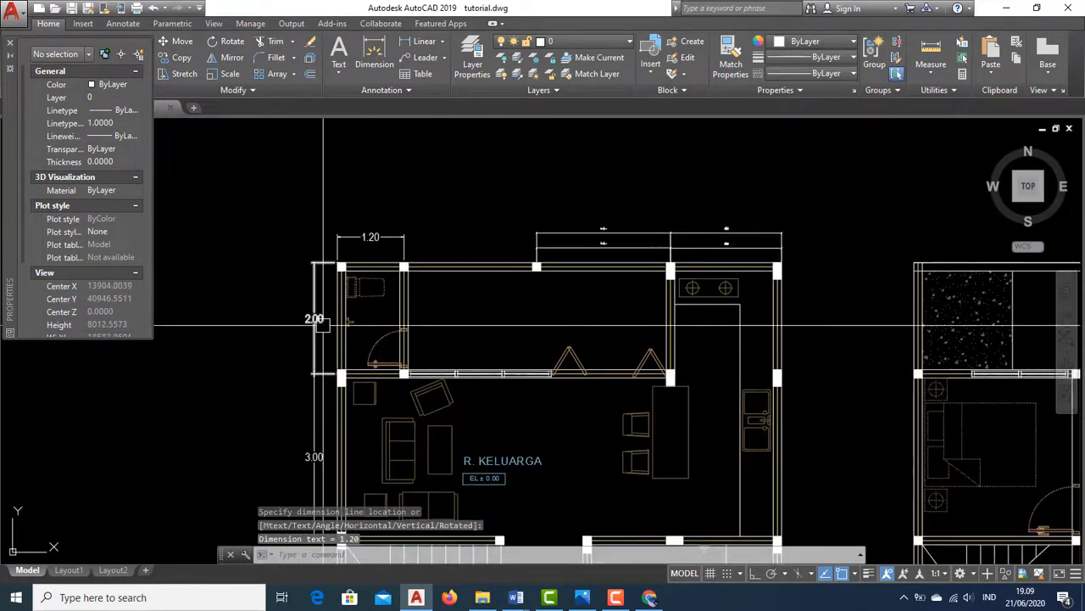
scroll(333, 318, "up", 2)
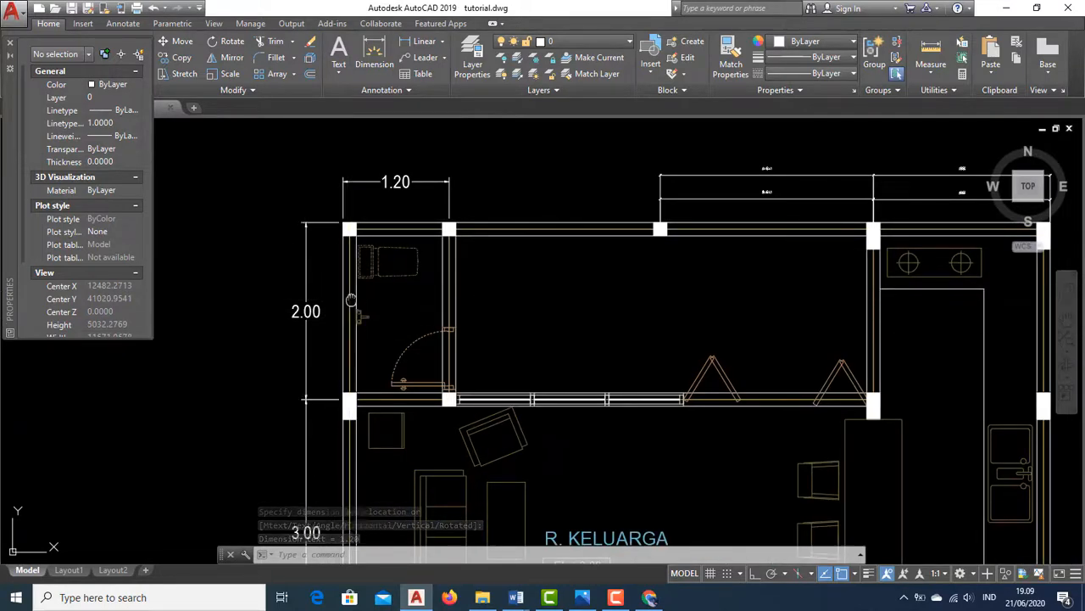
middle_click_drag(351, 300, 341, 329)
scroll(317, 310, "up", 2)
scroll(340, 331, "down", 5)
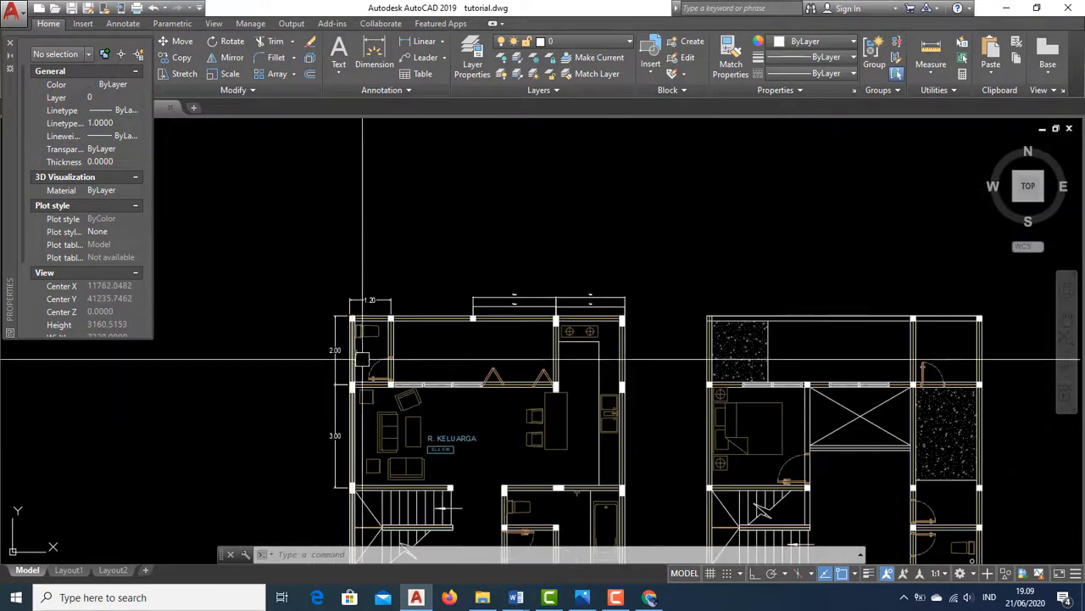
scroll(359, 360, "up", 2)
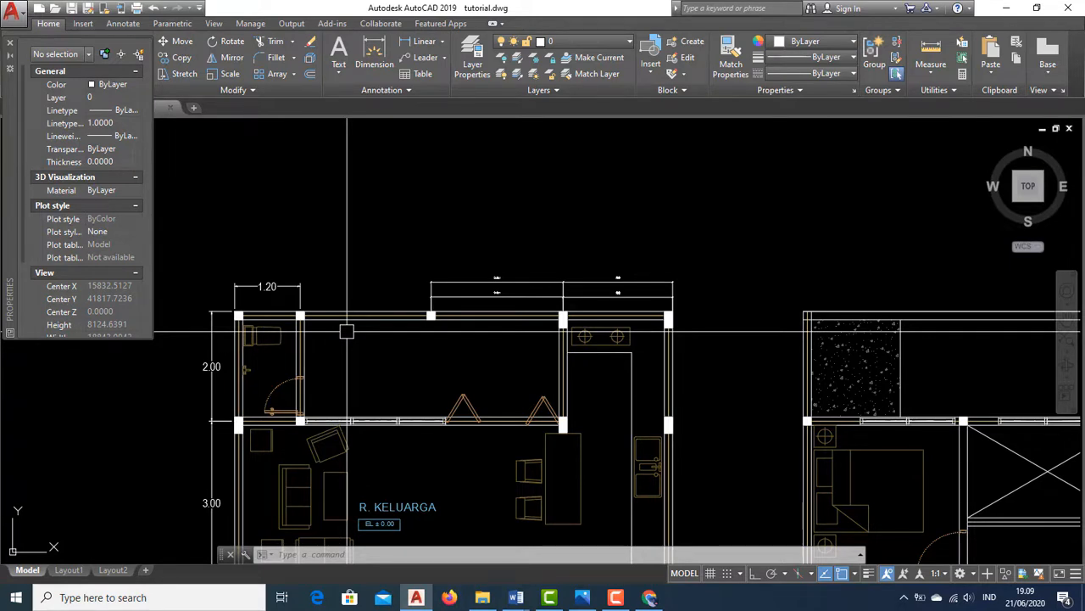
middle_click_drag(347, 330, 379, 320)
scroll(379, 320, "up", 4)
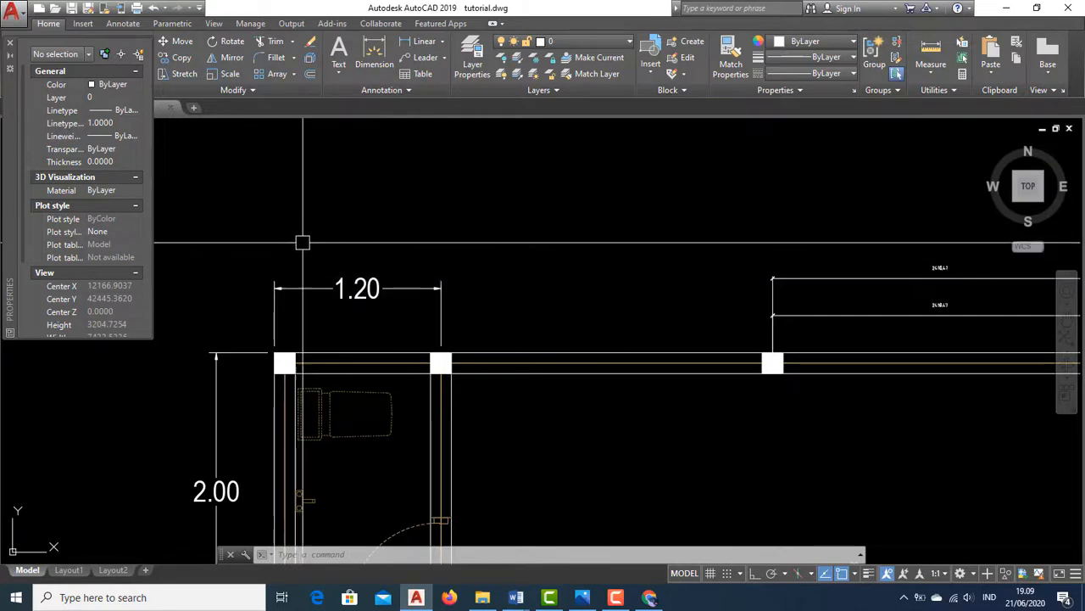
scroll(391, 297, "up", 2)
scroll(393, 299, "down", 6)
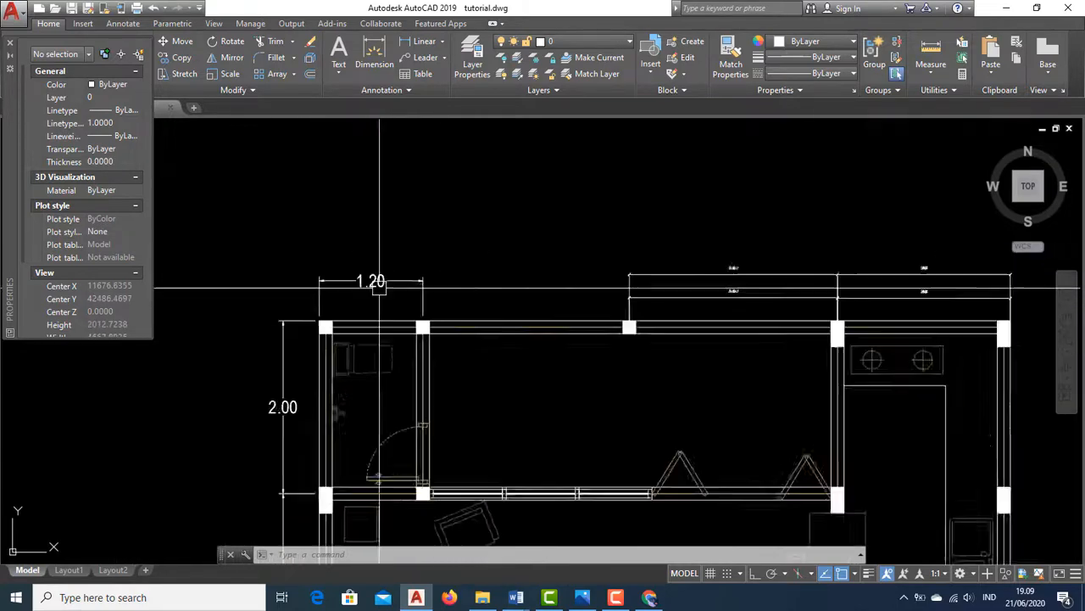
scroll(446, 320, "up", 6)
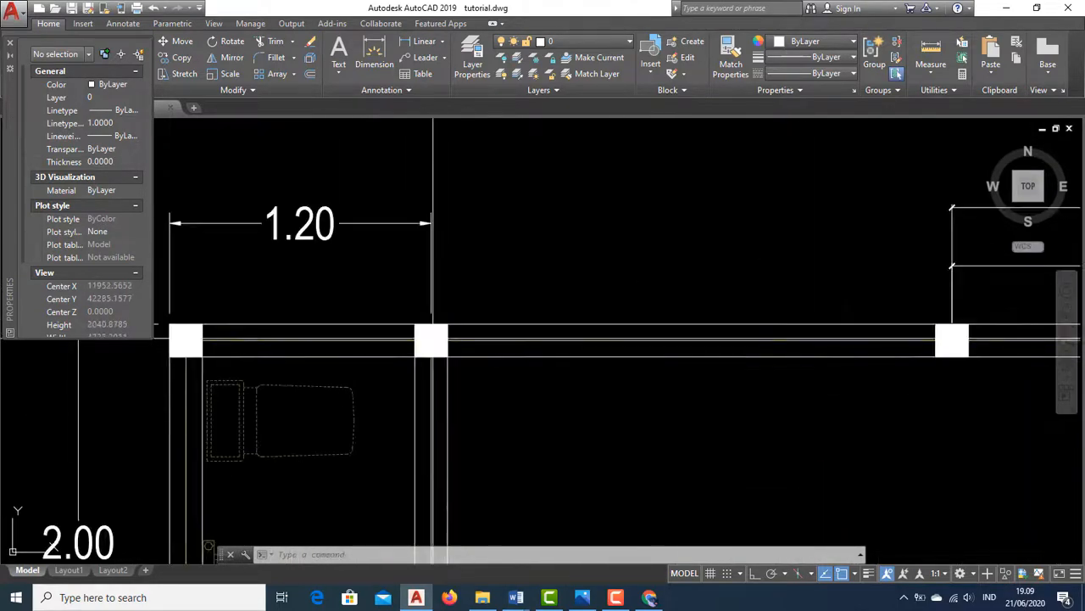
Edit the upper-left room's top dimension text to read 1.25
double_click(354, 280)
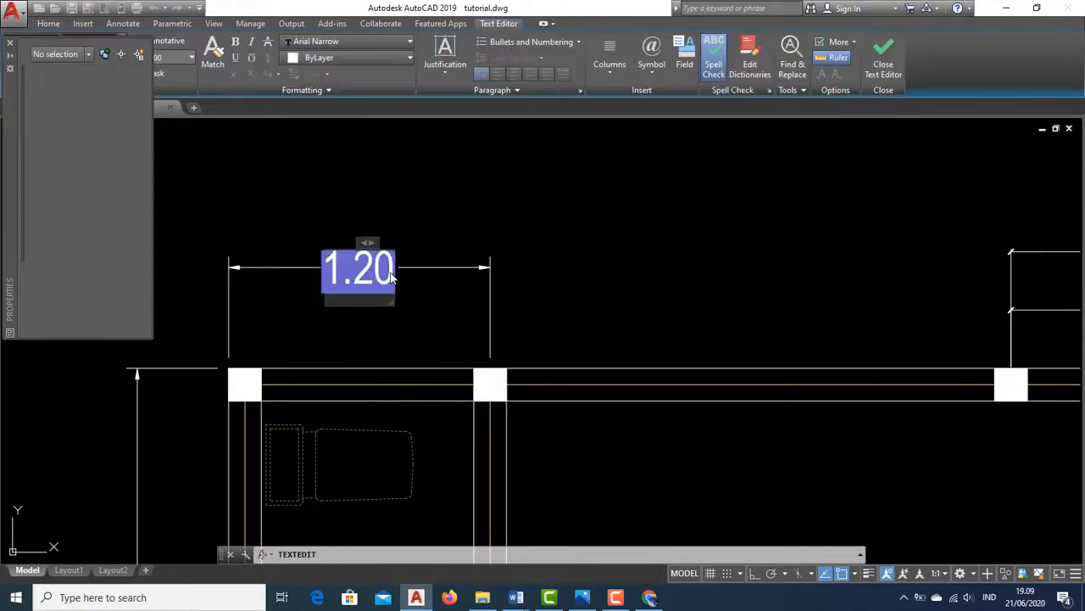
type("1.")
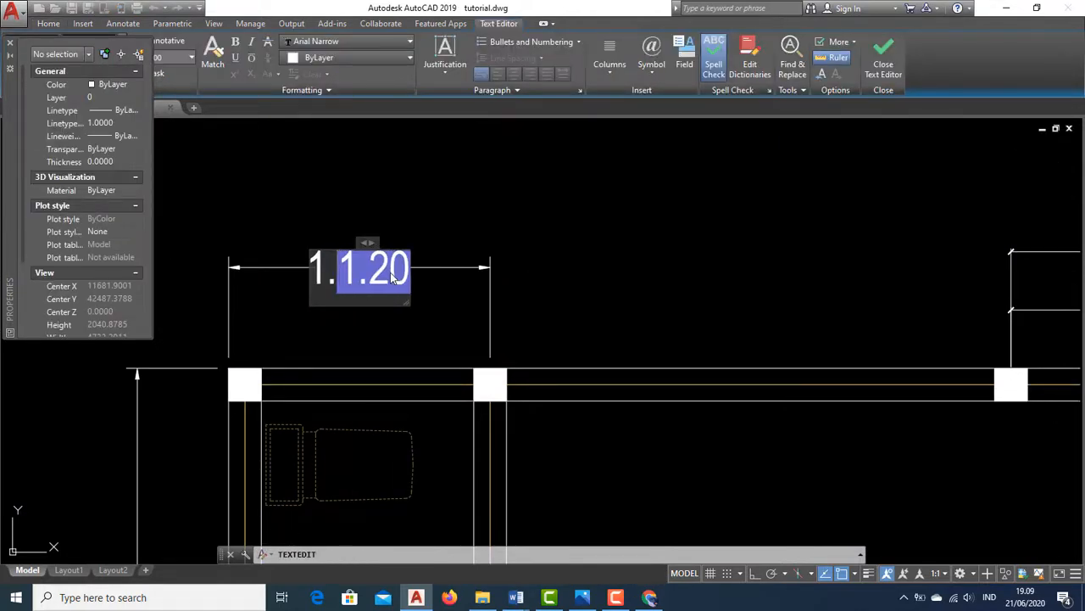
type("25")
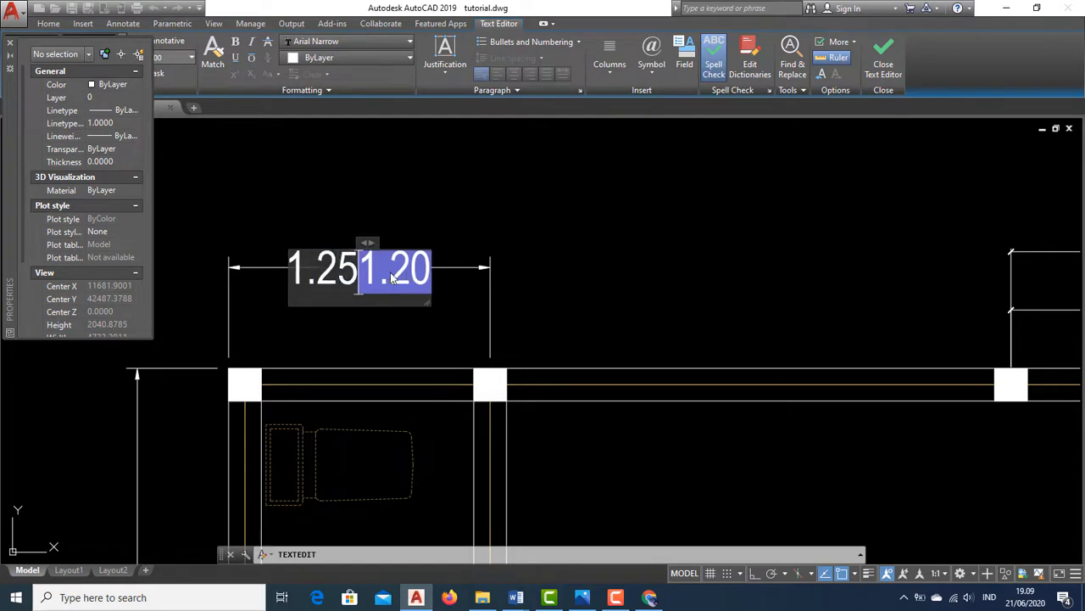
key("Delete")
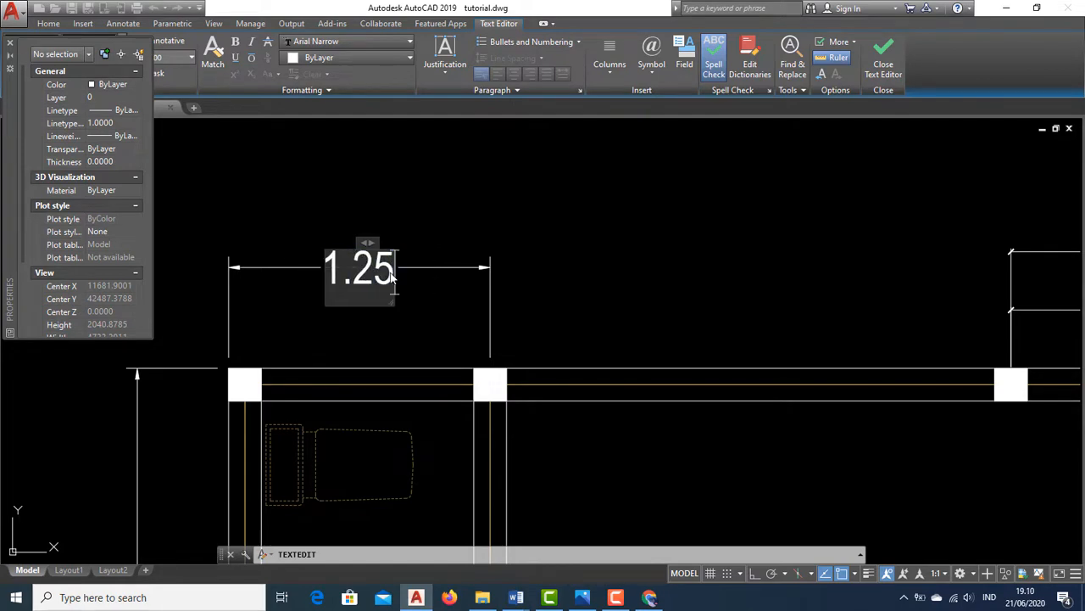
left_click(882, 73)
scroll(492, 222, "down", 5)
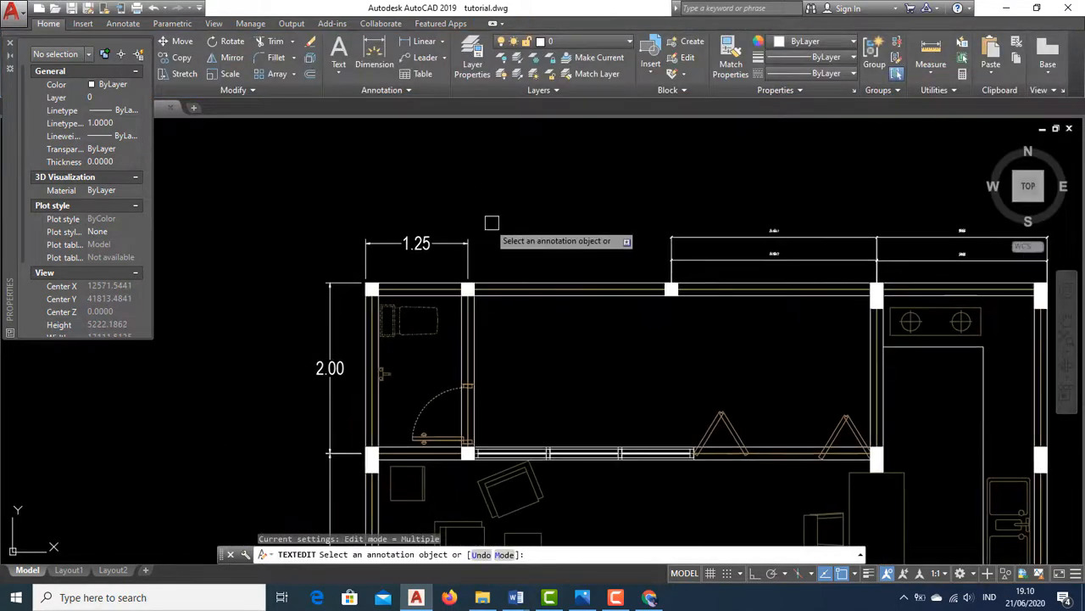
key("Escape")
scroll(497, 238, "up", 4)
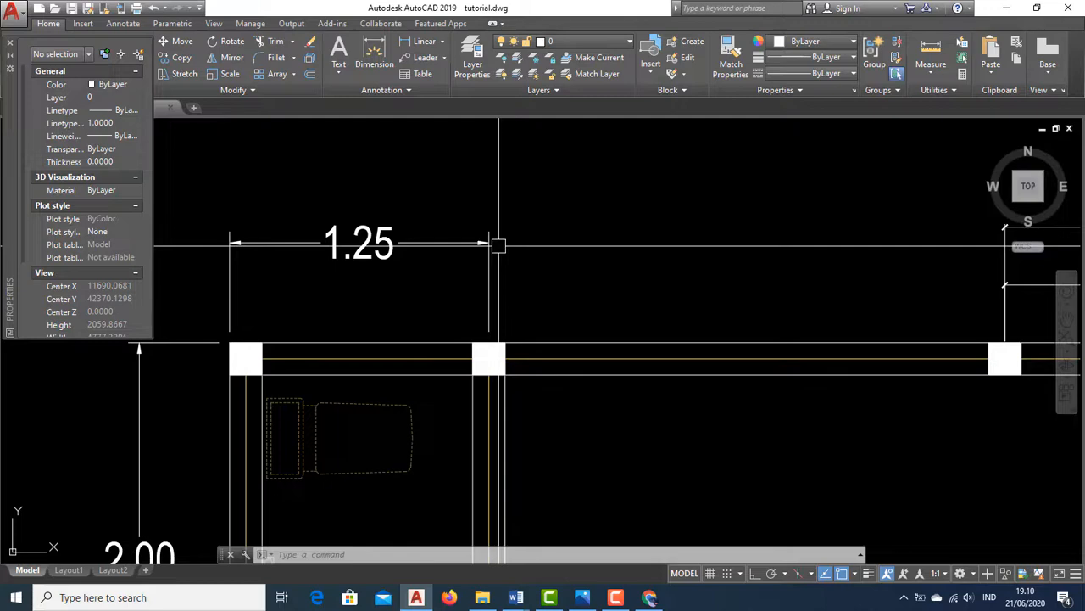
scroll(521, 228, "down", 3)
mouse_move(539, 227)
middle_mouse_down()
mouse_move(382, 217)
mouse_move(409, 265)
middle_mouse_up()
scroll(388, 225, "up", 1)
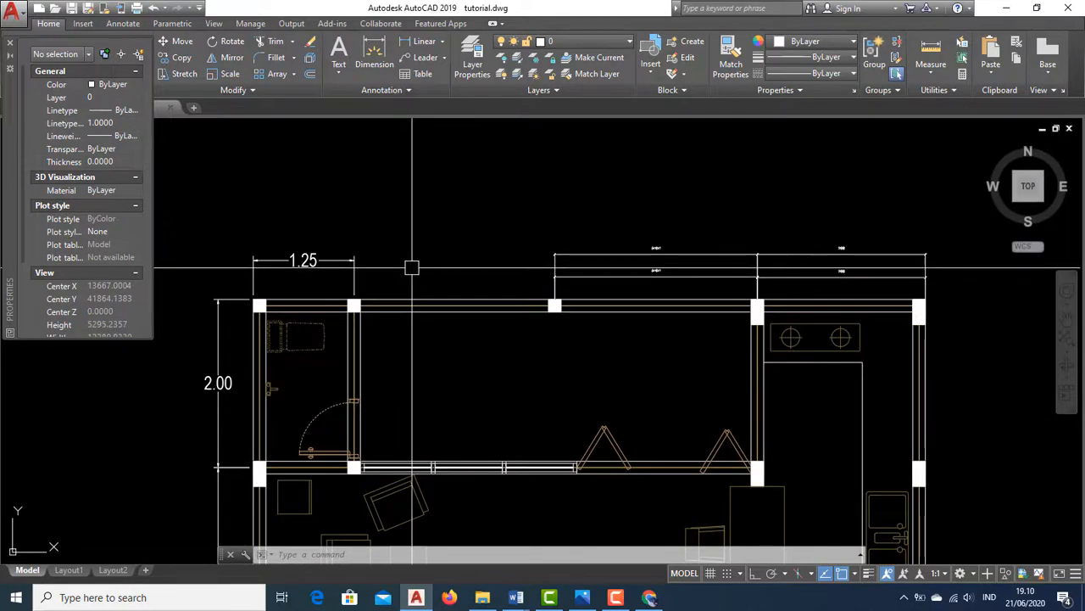